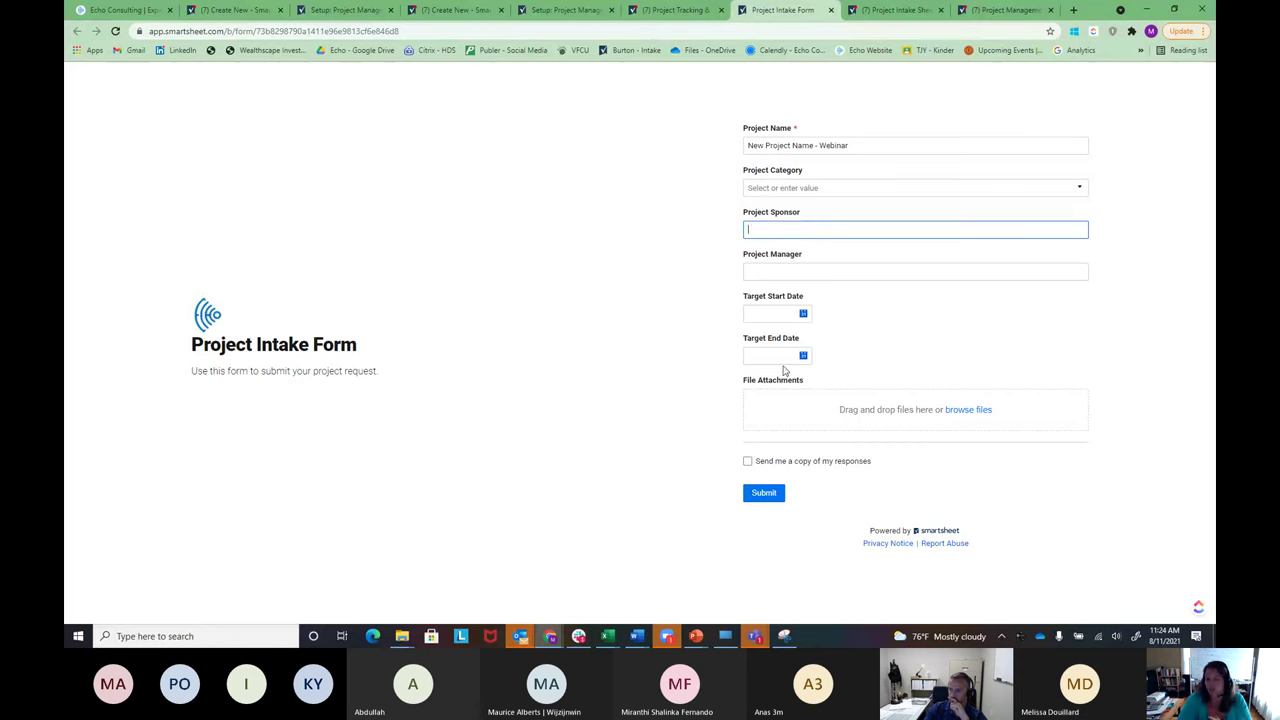
- Switch from the Project Intake Form to the Project Intake Sheet
drag(769, 300, 739, 302)
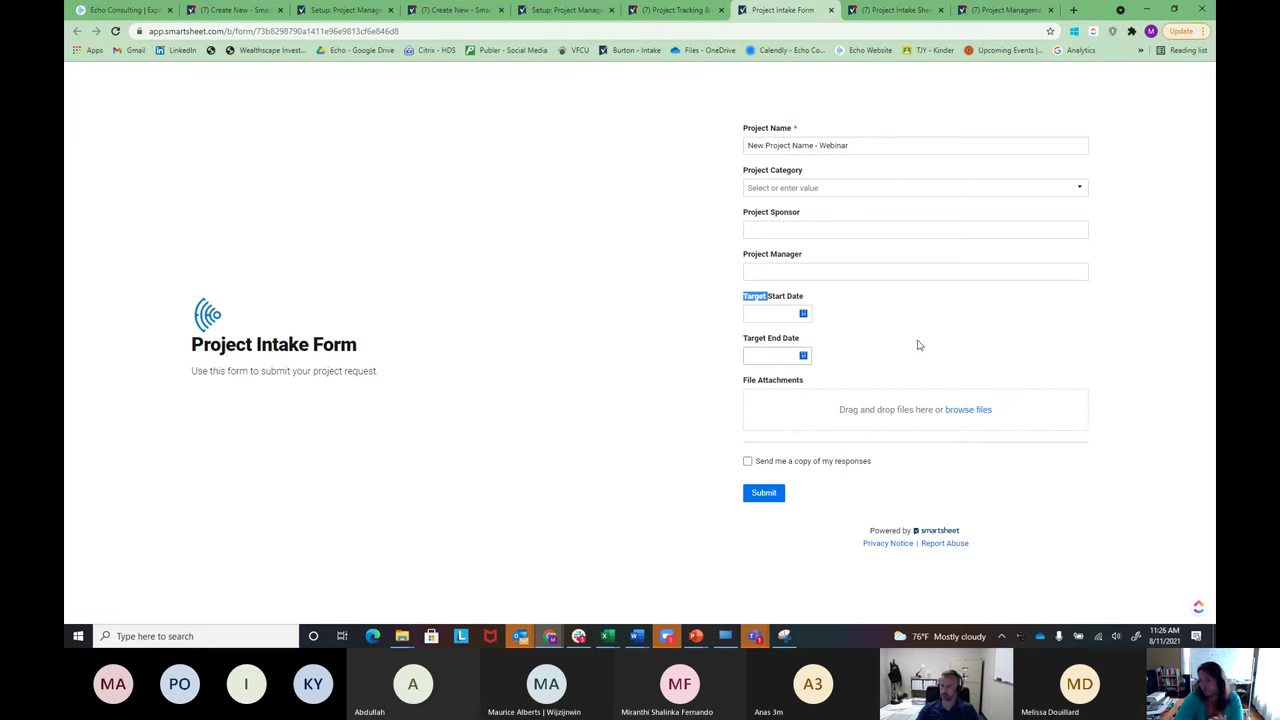
click(686, 12)
click(811, 15)
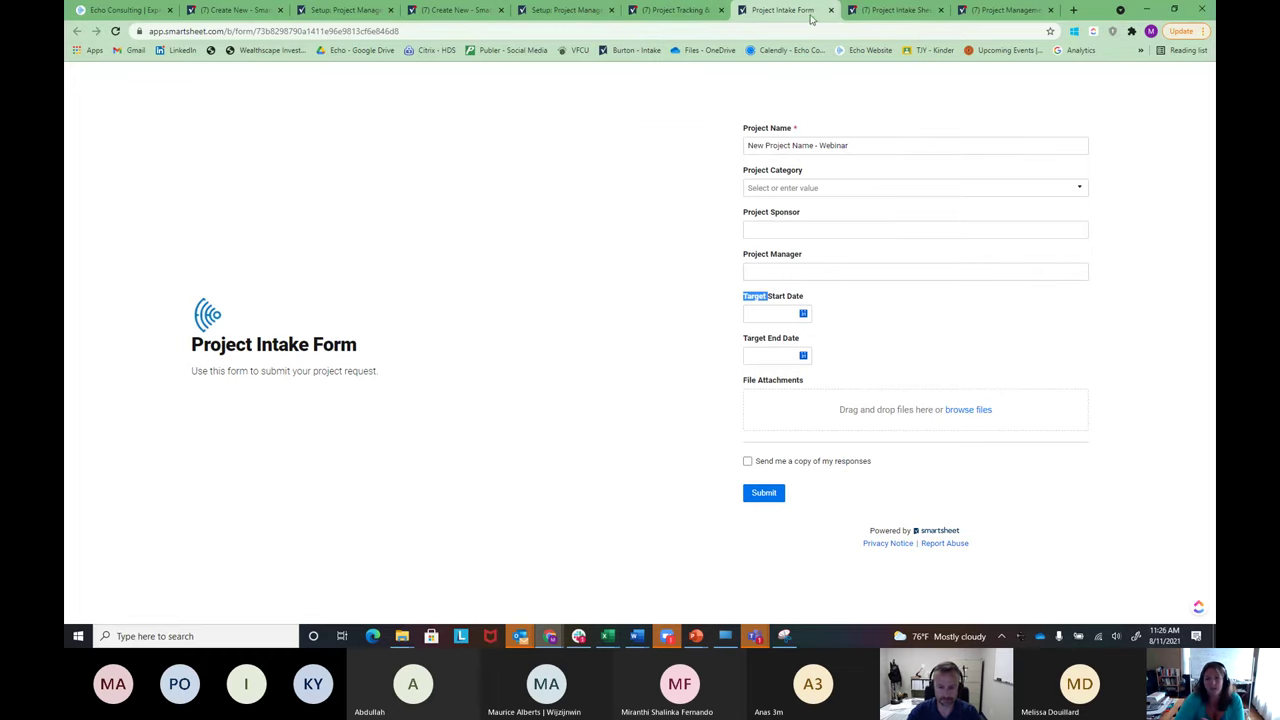
click(899, 12)
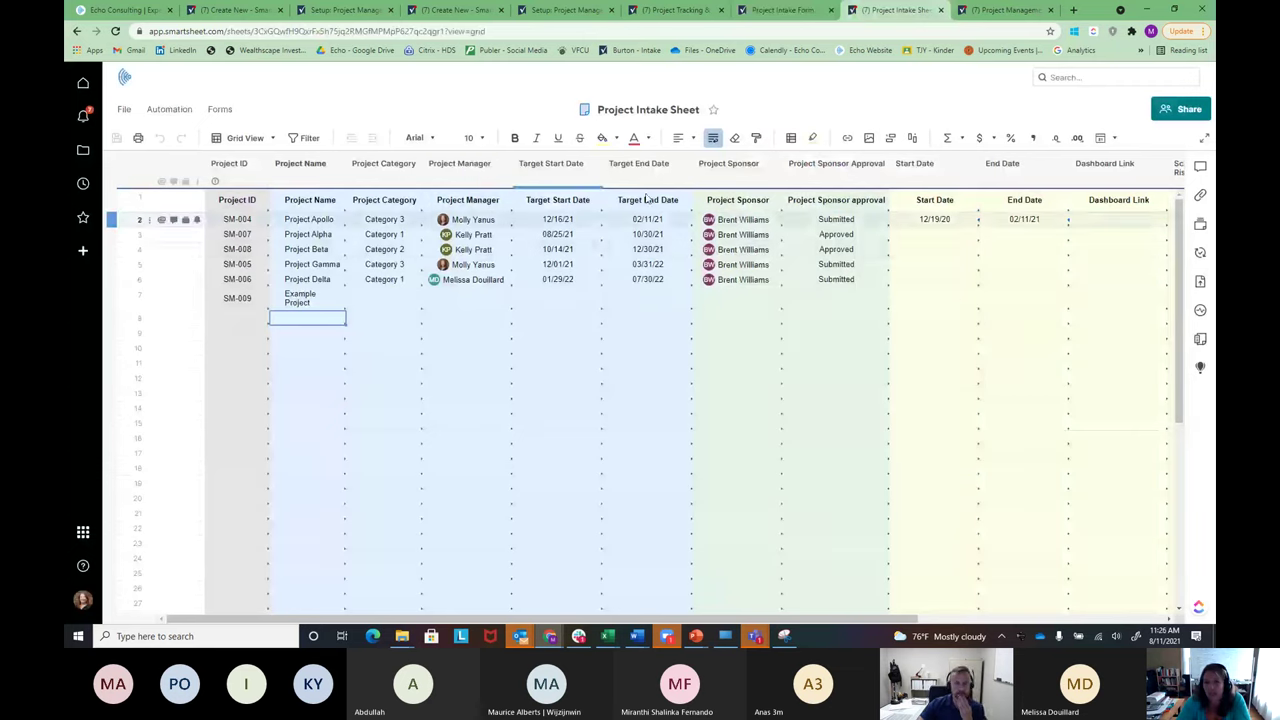
mouse_move(760, 243)
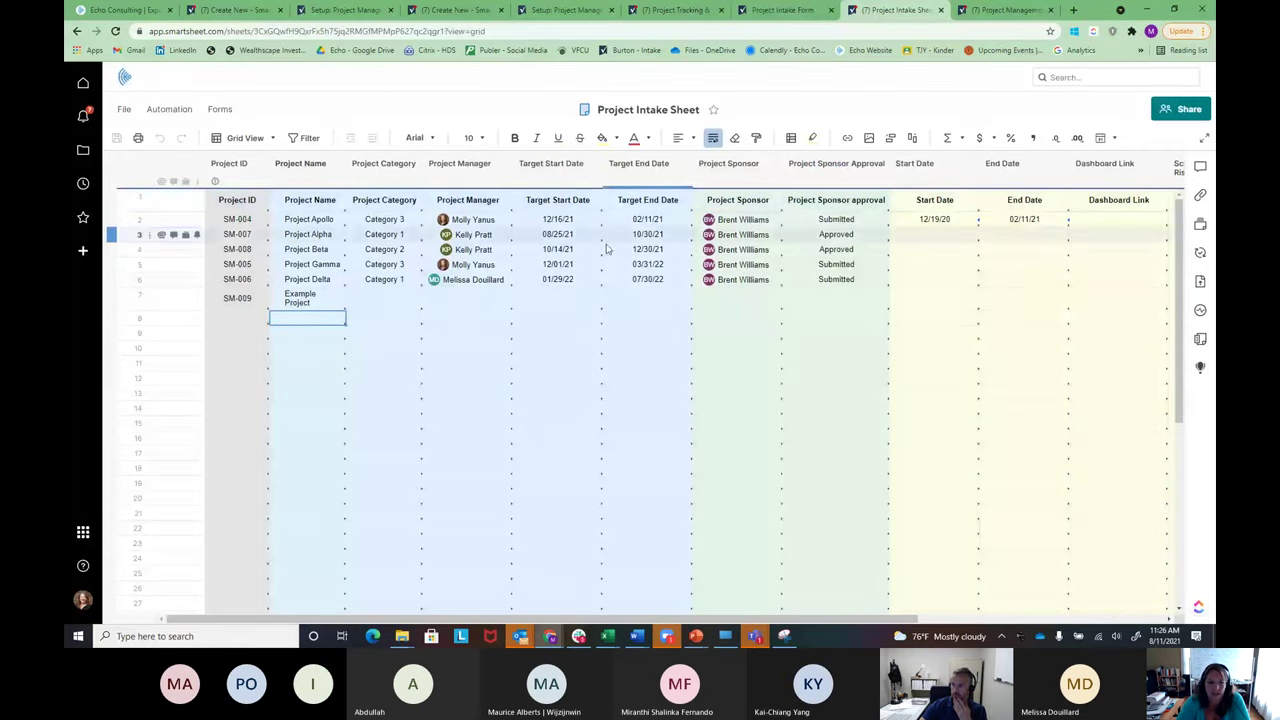
- Review the Project ID column's auto-number properties without changing them
right_click(248, 298)
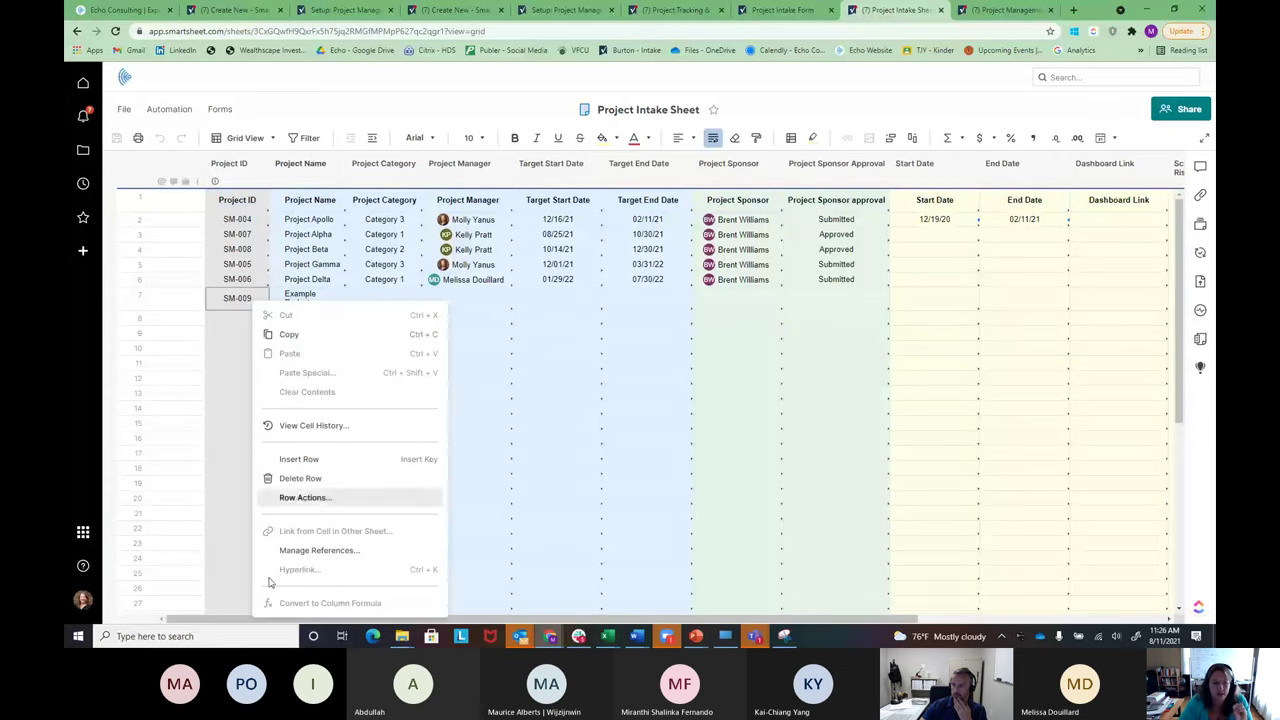
right_click(228, 170)
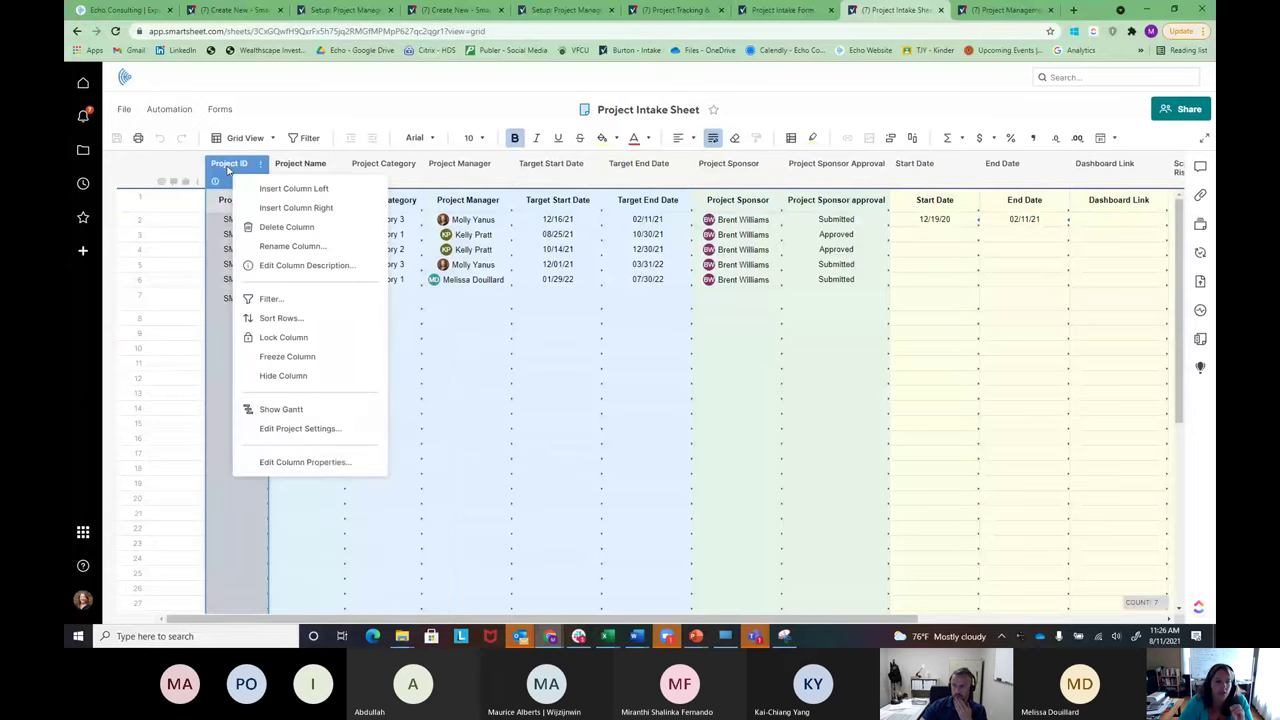
click(313, 463)
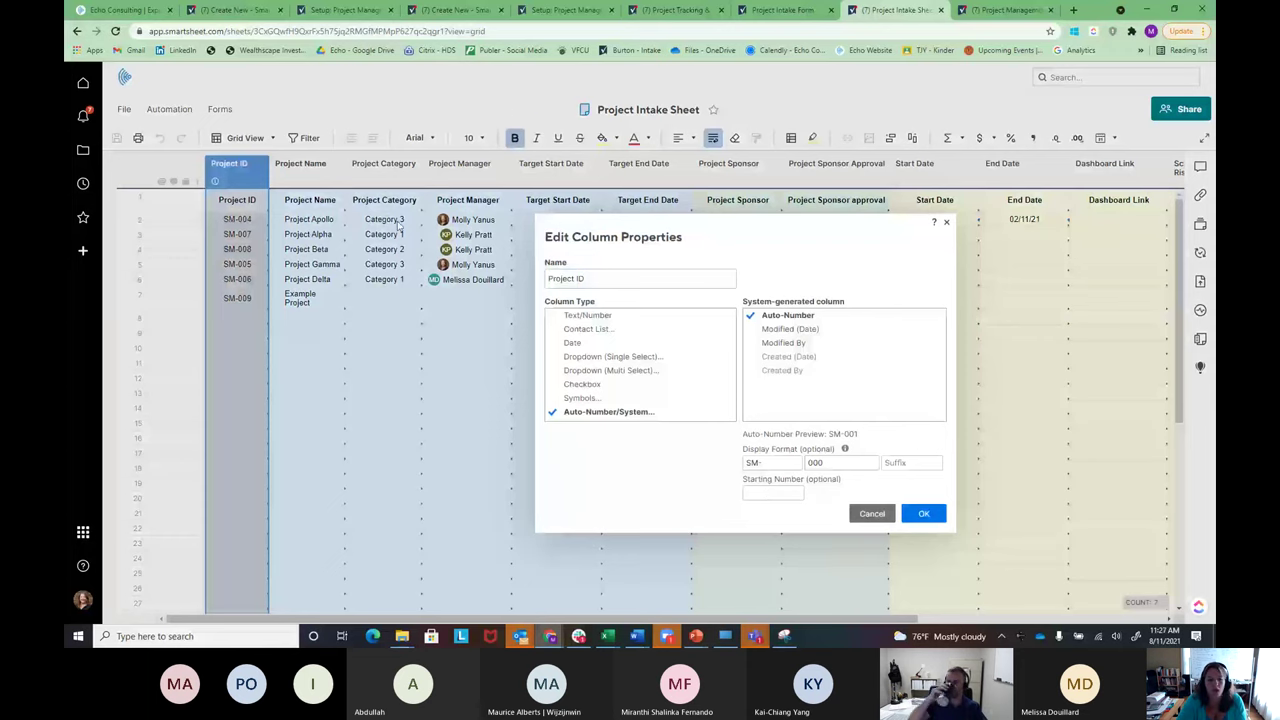
click(872, 514)
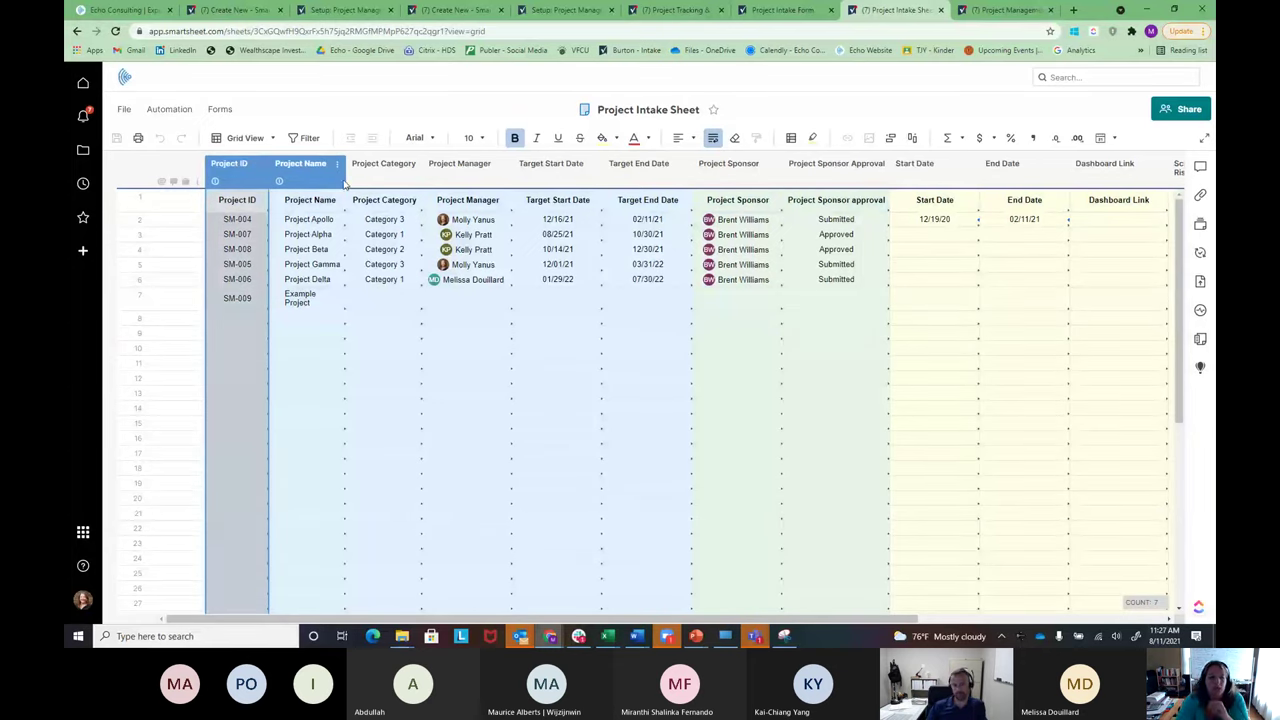
- Widen the Project Name column and review the sheet's remaining columns through Submission Date
drag(346, 180, 388, 180)
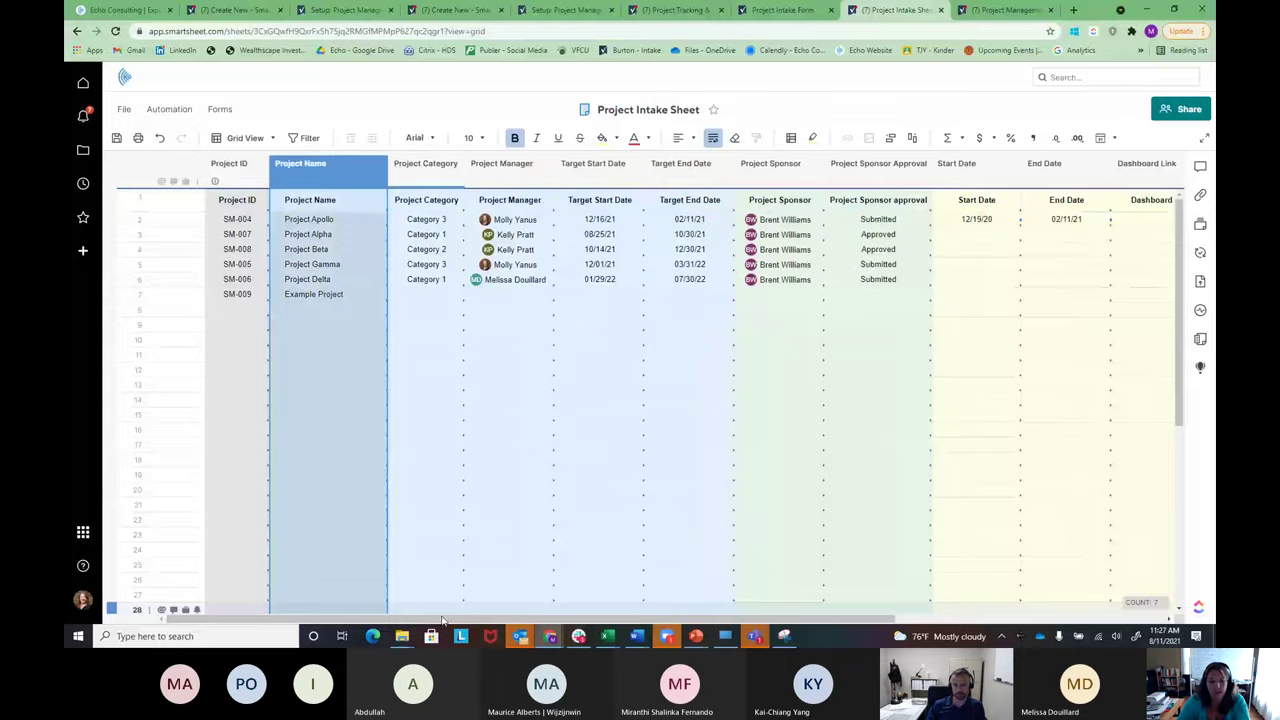
drag(450, 622, 715, 622)
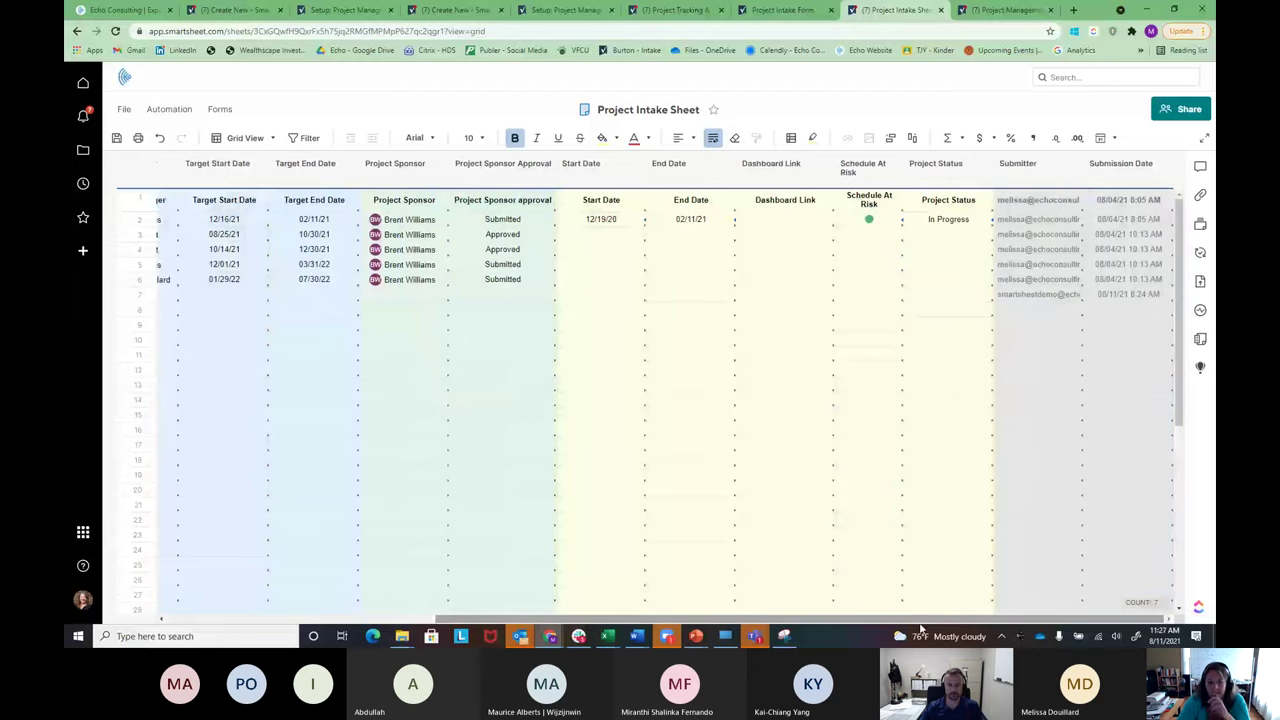
drag(921, 624, 607, 627)
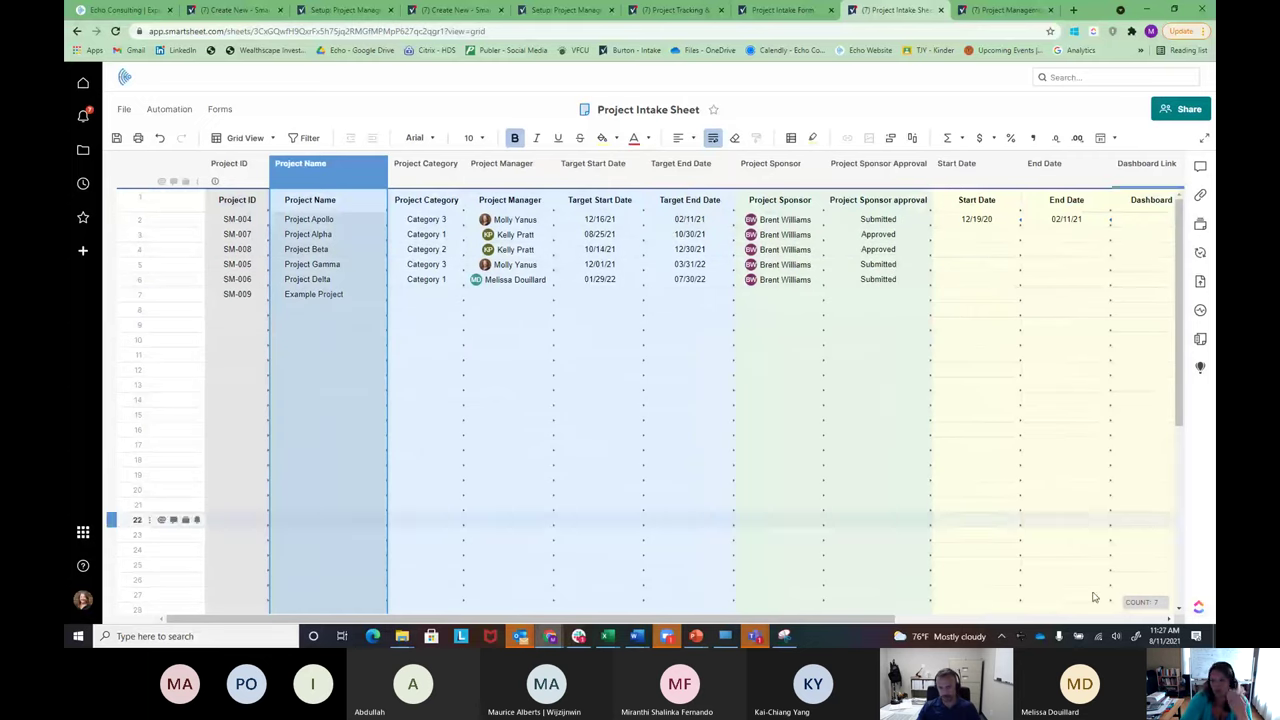
- Open the sheet's existing Project Intake Form for editing
click(221, 110)
click(259, 155)
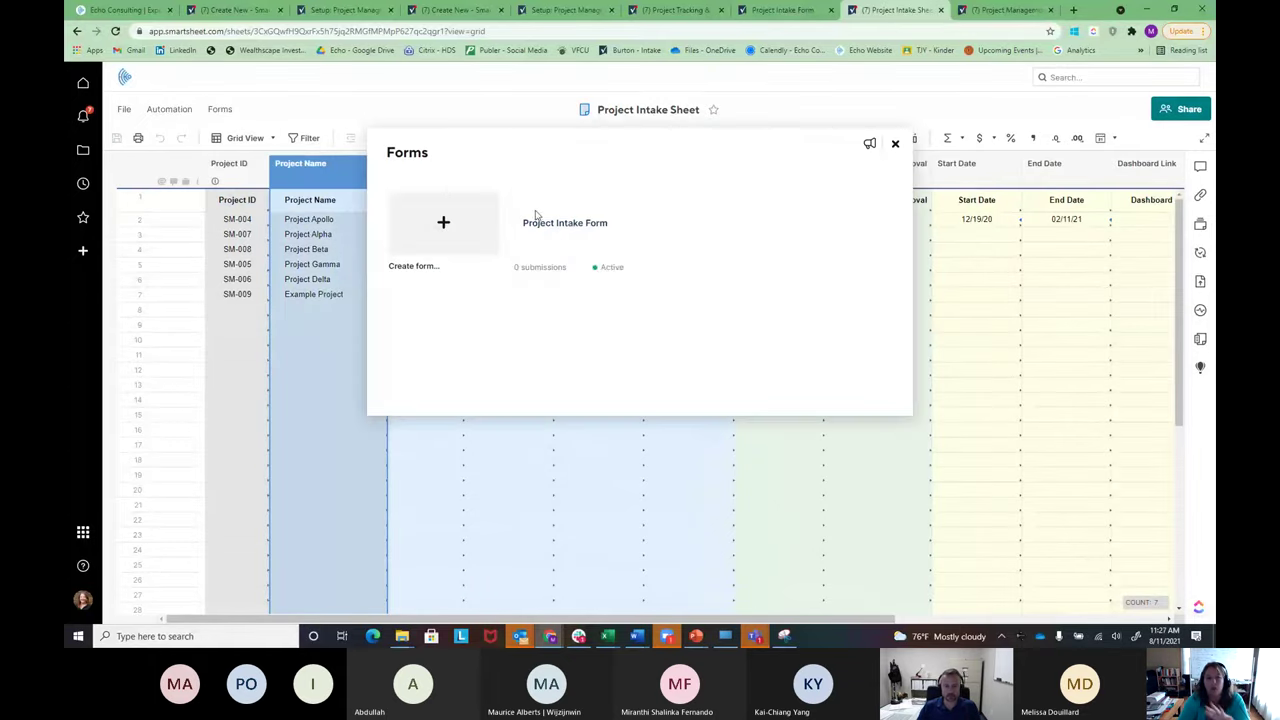
click(555, 245)
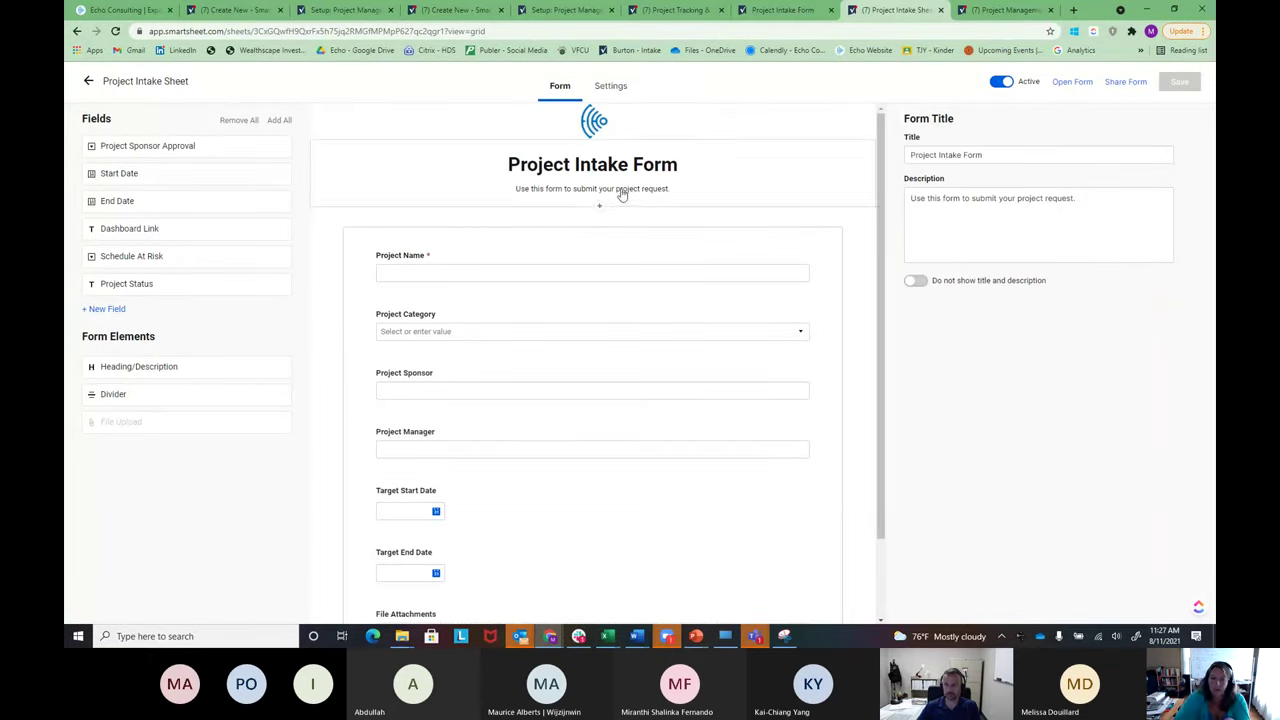
- Remove the Project Manager field from the form and make Project Sponsor a required field
scroll(812, 220, down, 1)
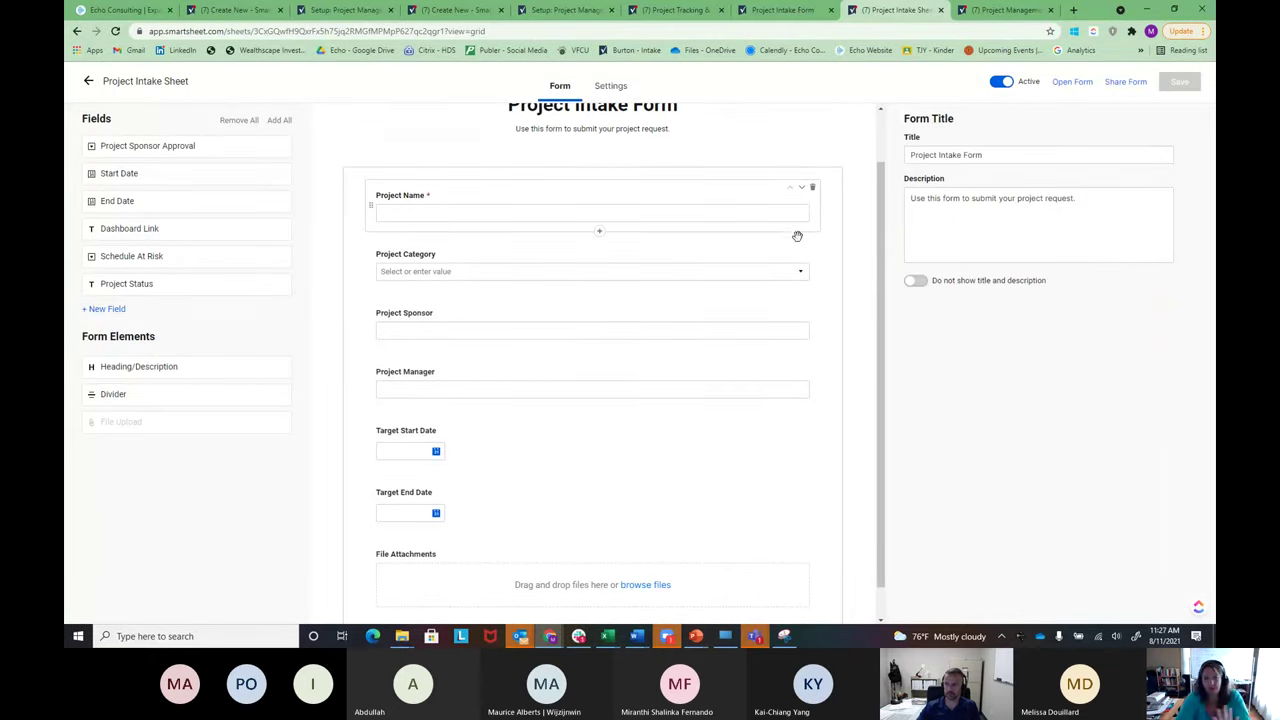
scroll(854, 357, down, 1)
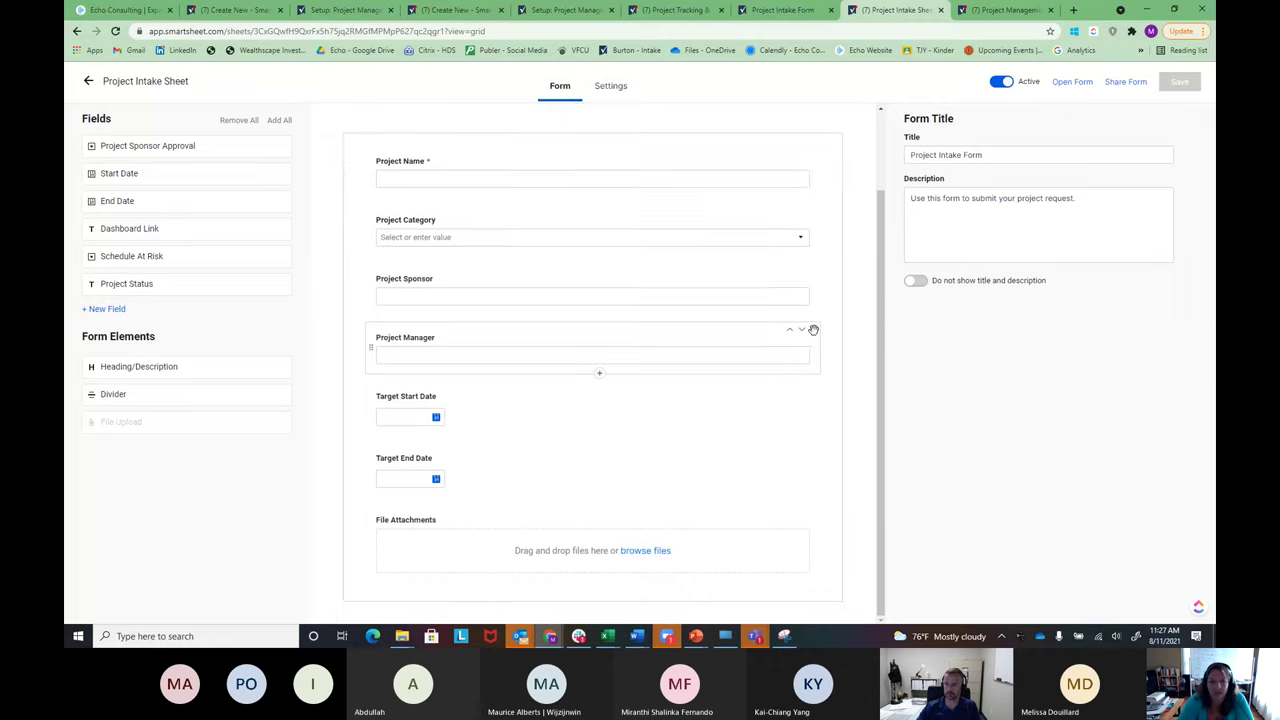
click(813, 331)
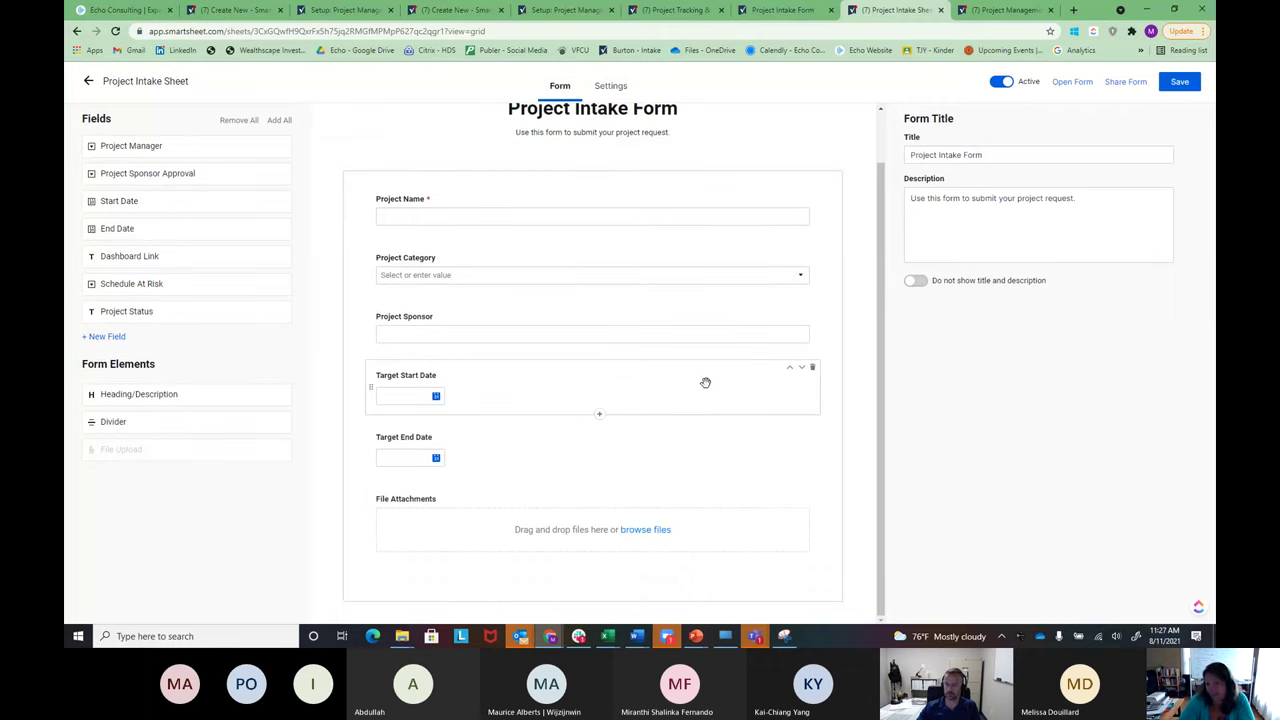
click(648, 318)
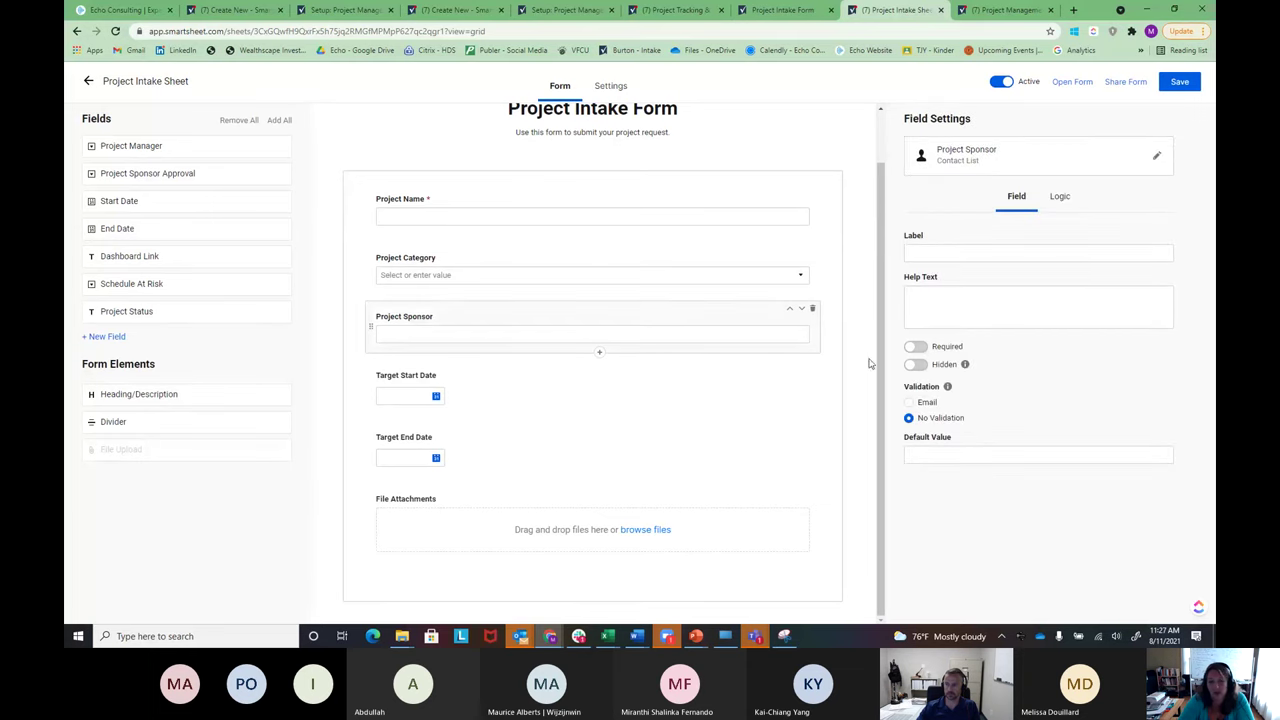
click(918, 349)
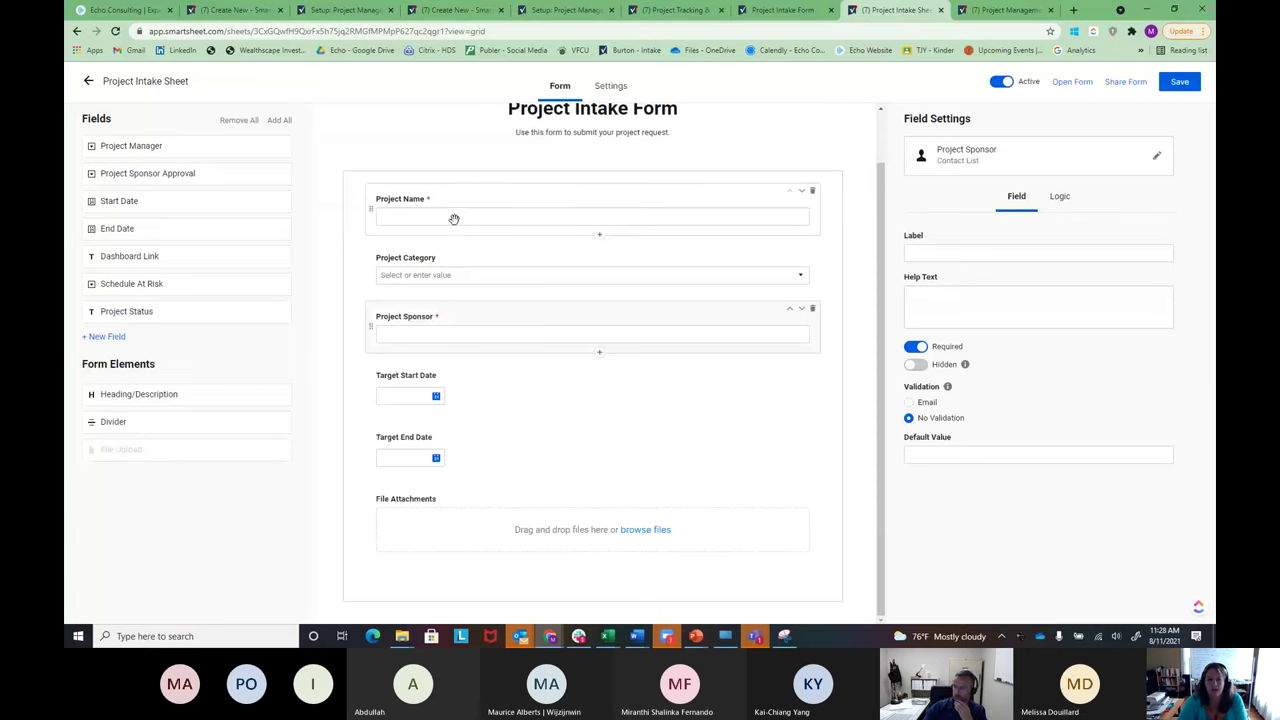
- Add a new column named Project Type below Project Name in the form, with the Dropdown (Single Select) type
click(600, 242)
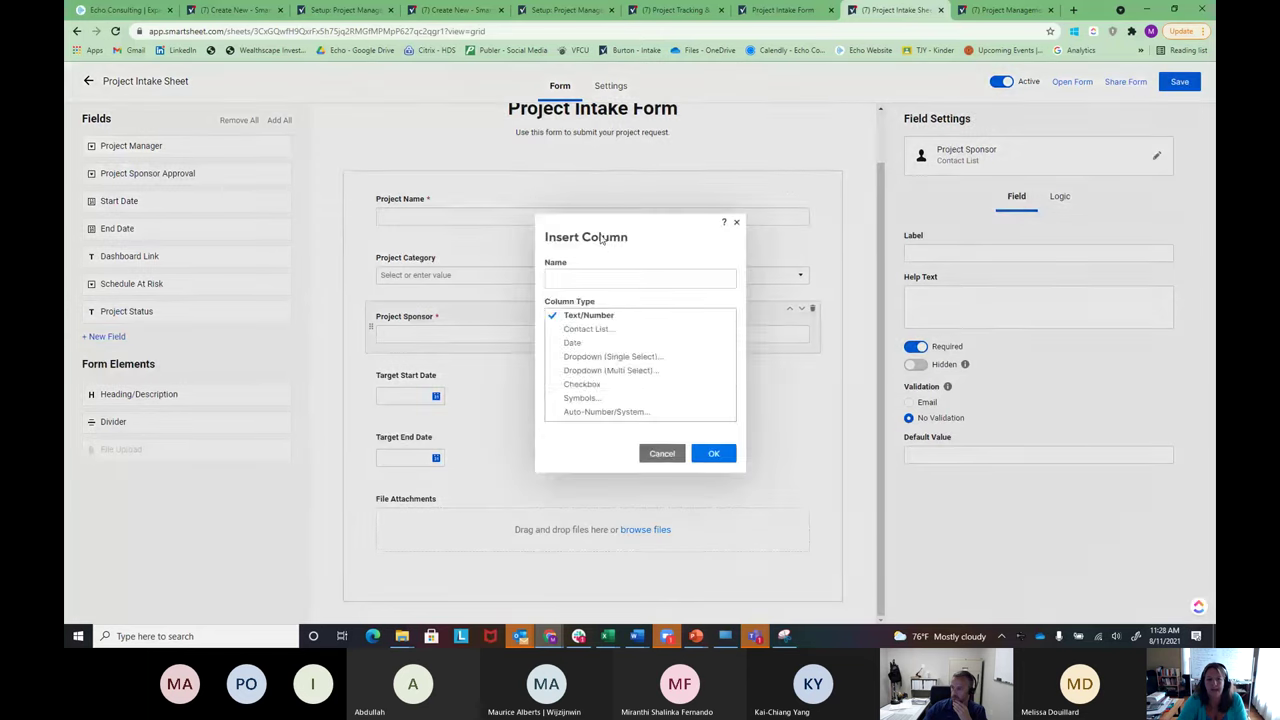
text(P)
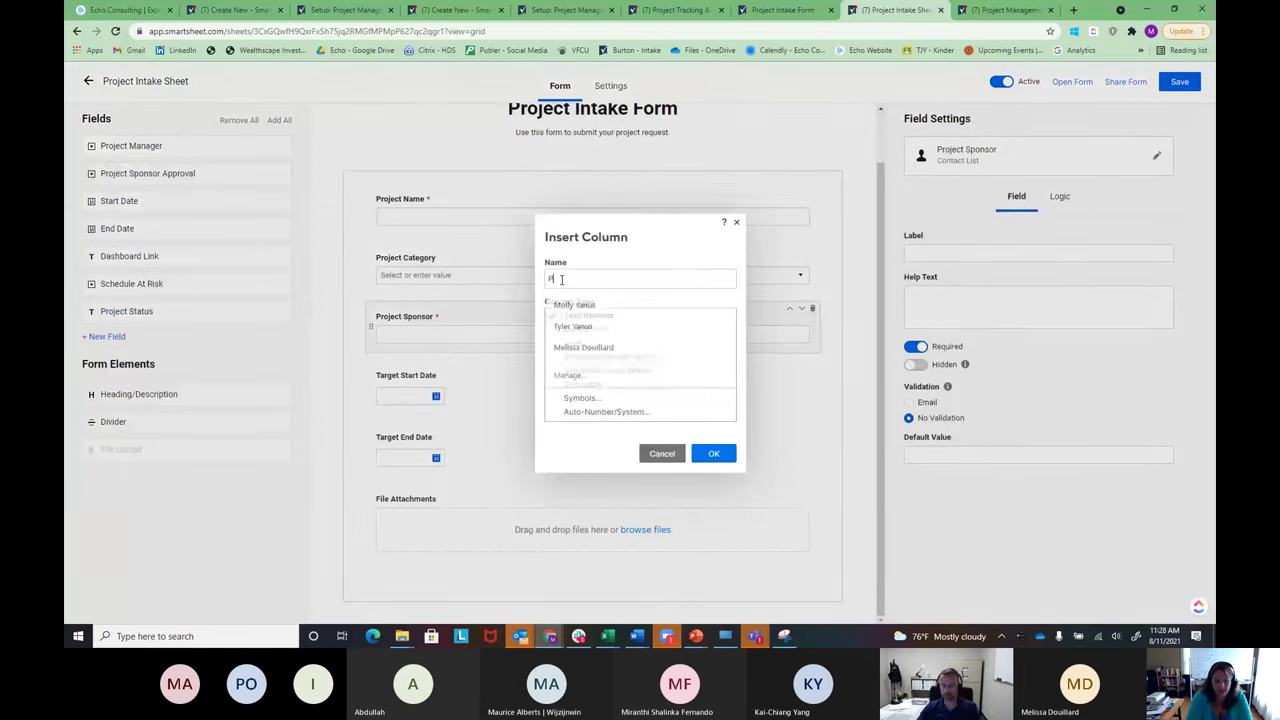
text(roject Typ)
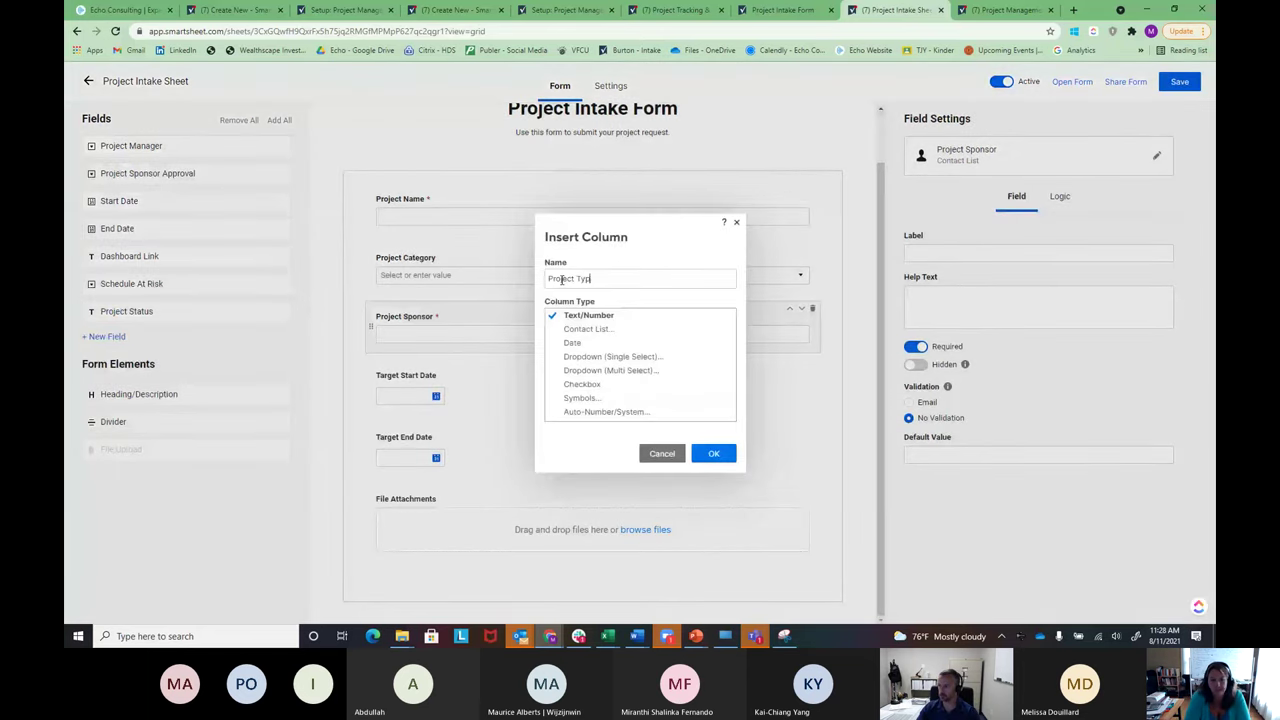
text(e)
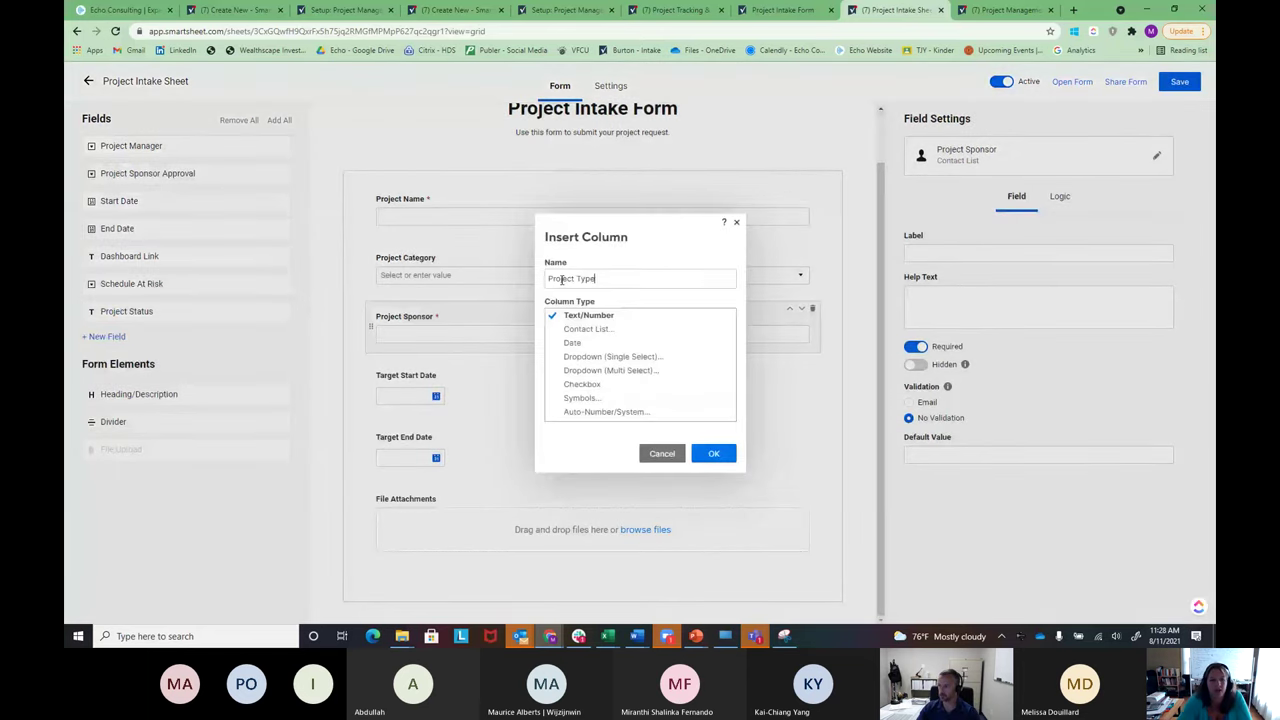
click(603, 358)
click(797, 320)
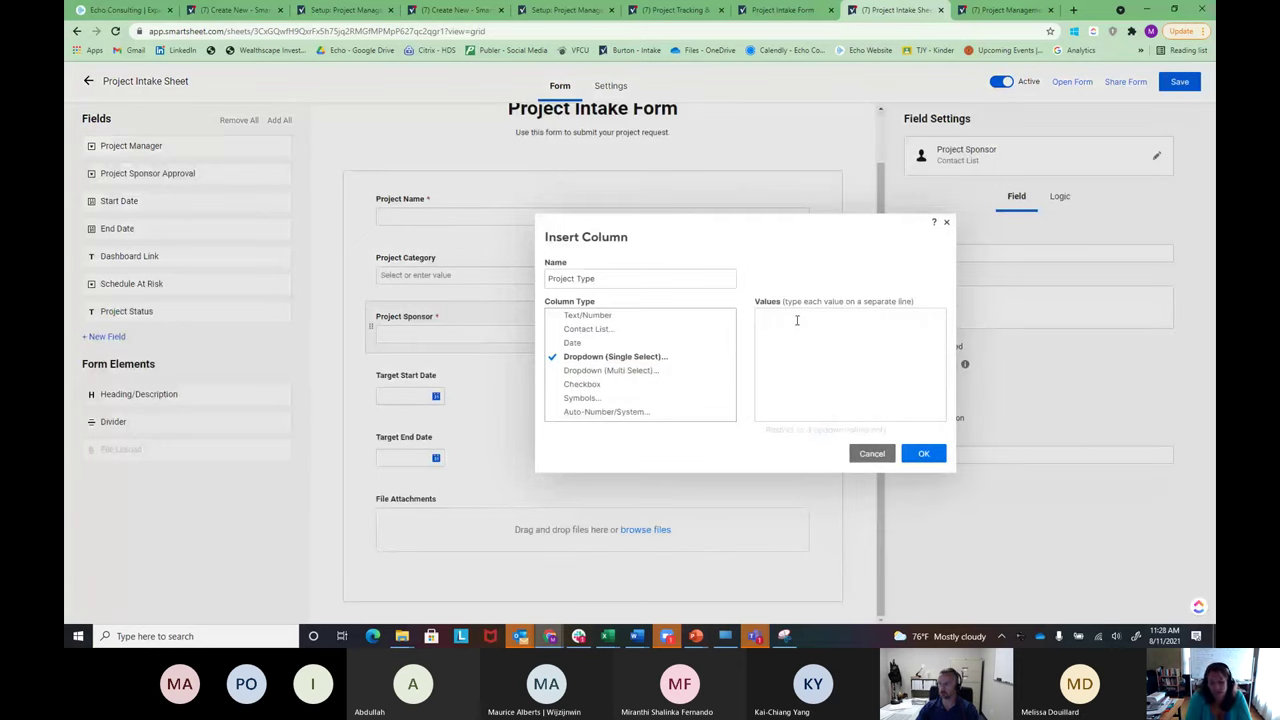
- Give the Project Type dropdown the values Idea, IT Project and Marketing Project, restrict it to those values, and create the column
text(Idea)
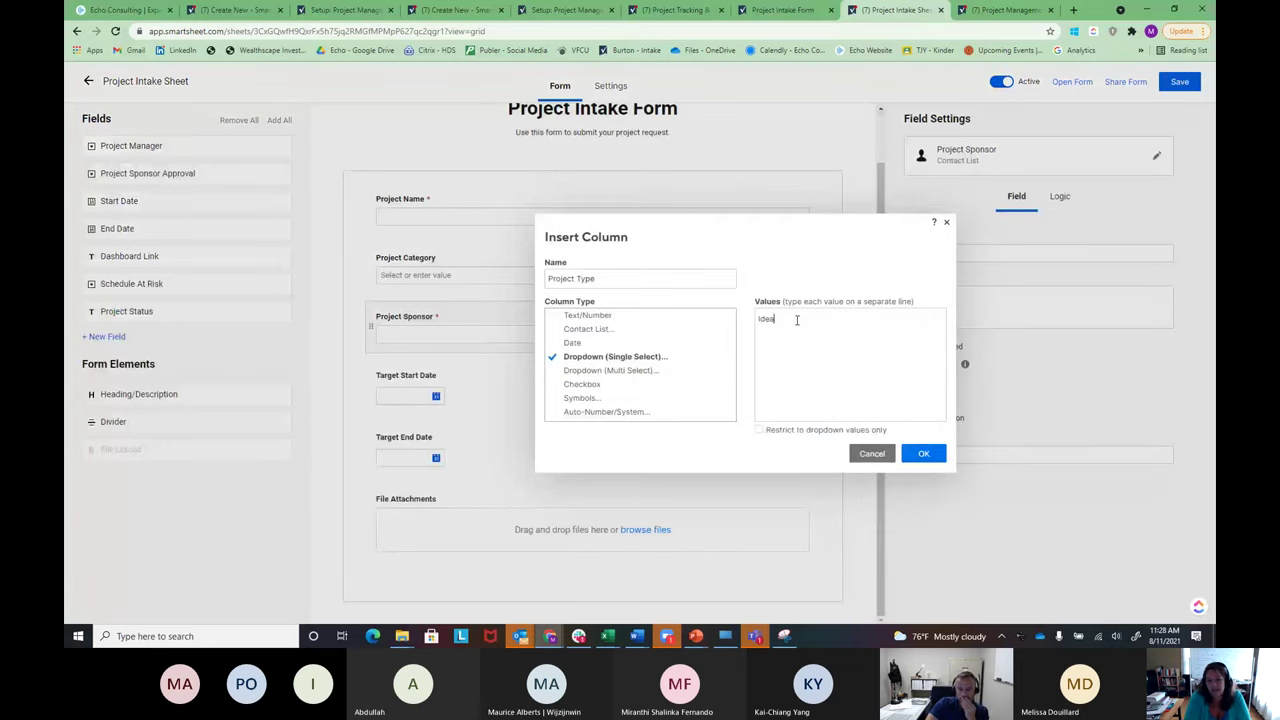
key(Return)
text(IT Project)
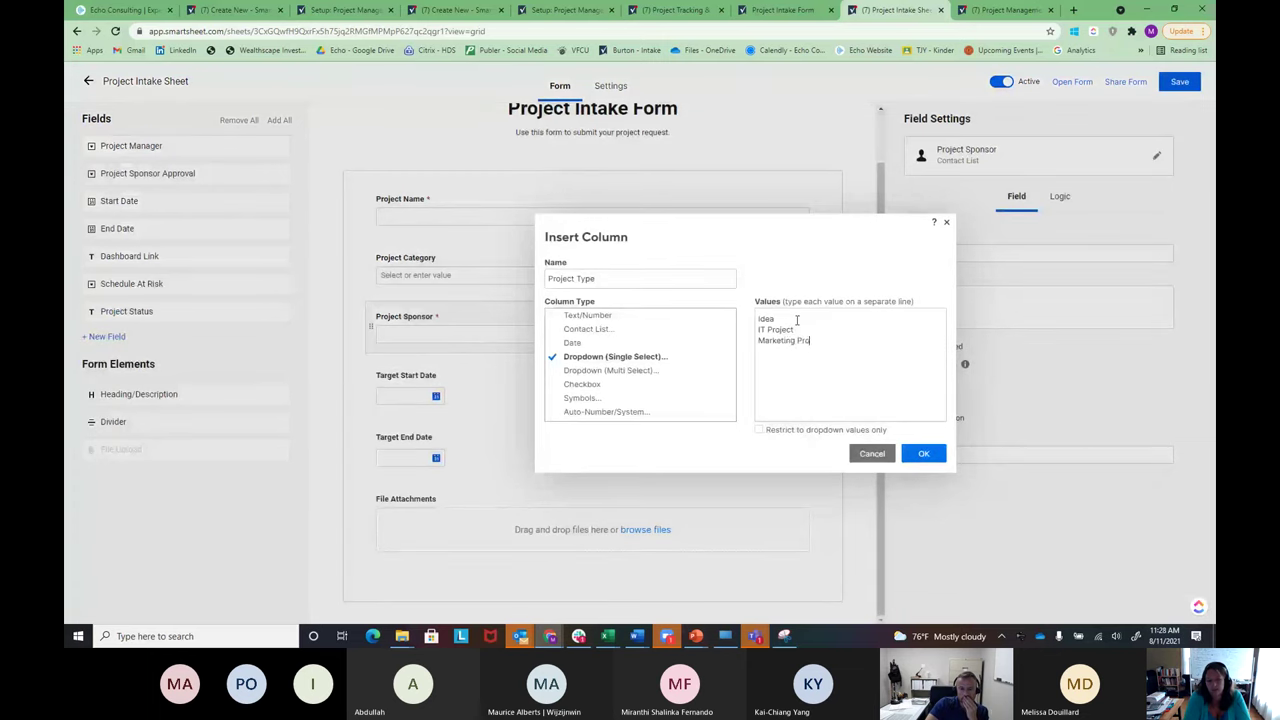
click(759, 430)
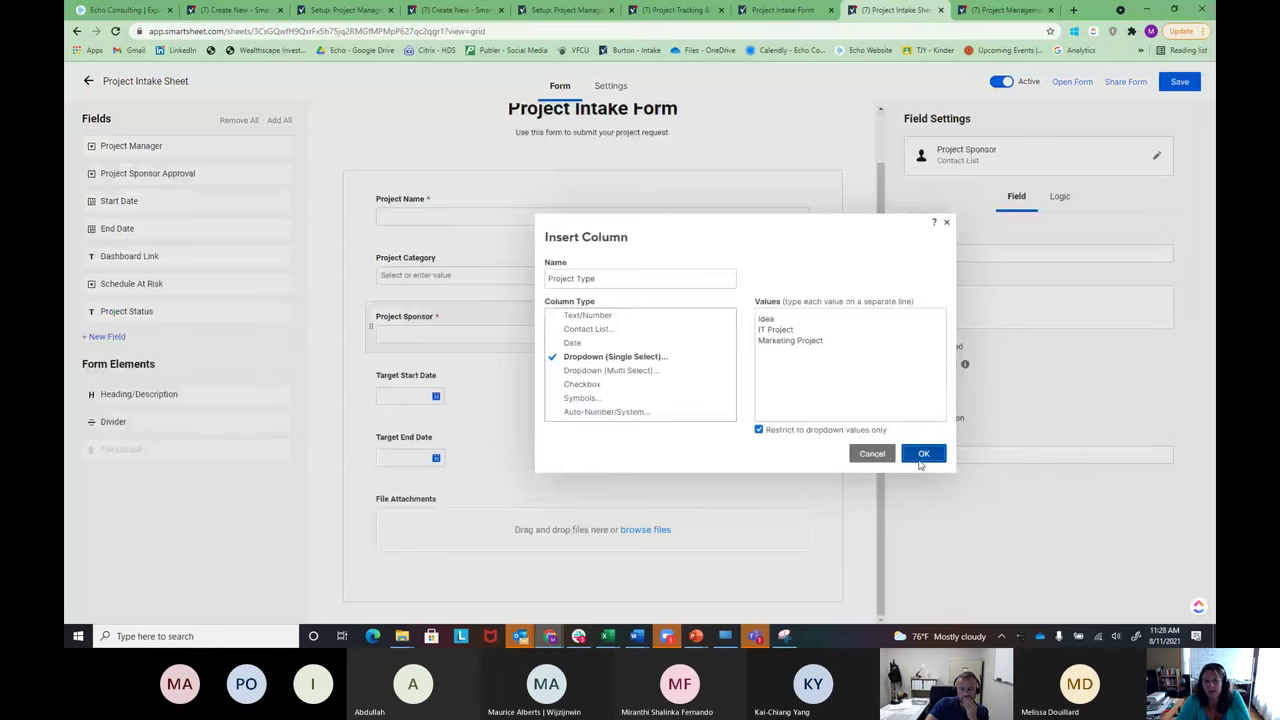
click(922, 456)
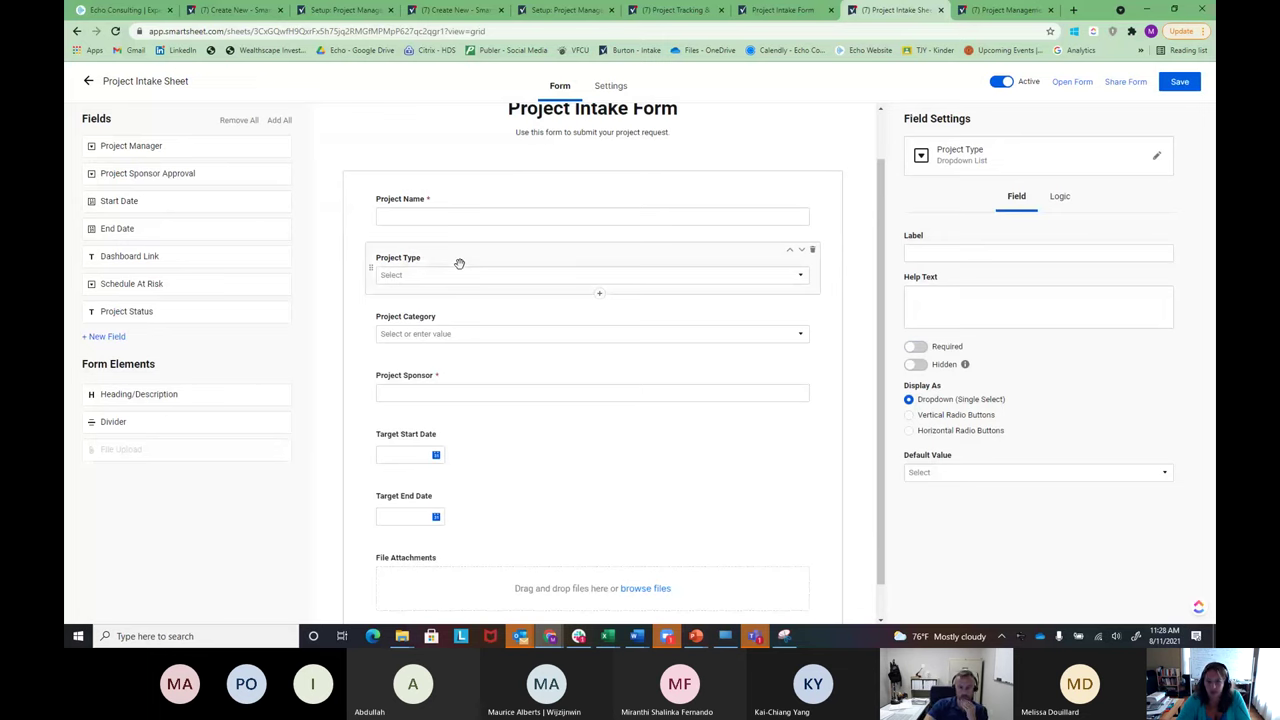
- Add a logic rule to Project Type that shows the Project Sponsor field when the type is Idea
click(1060, 197)
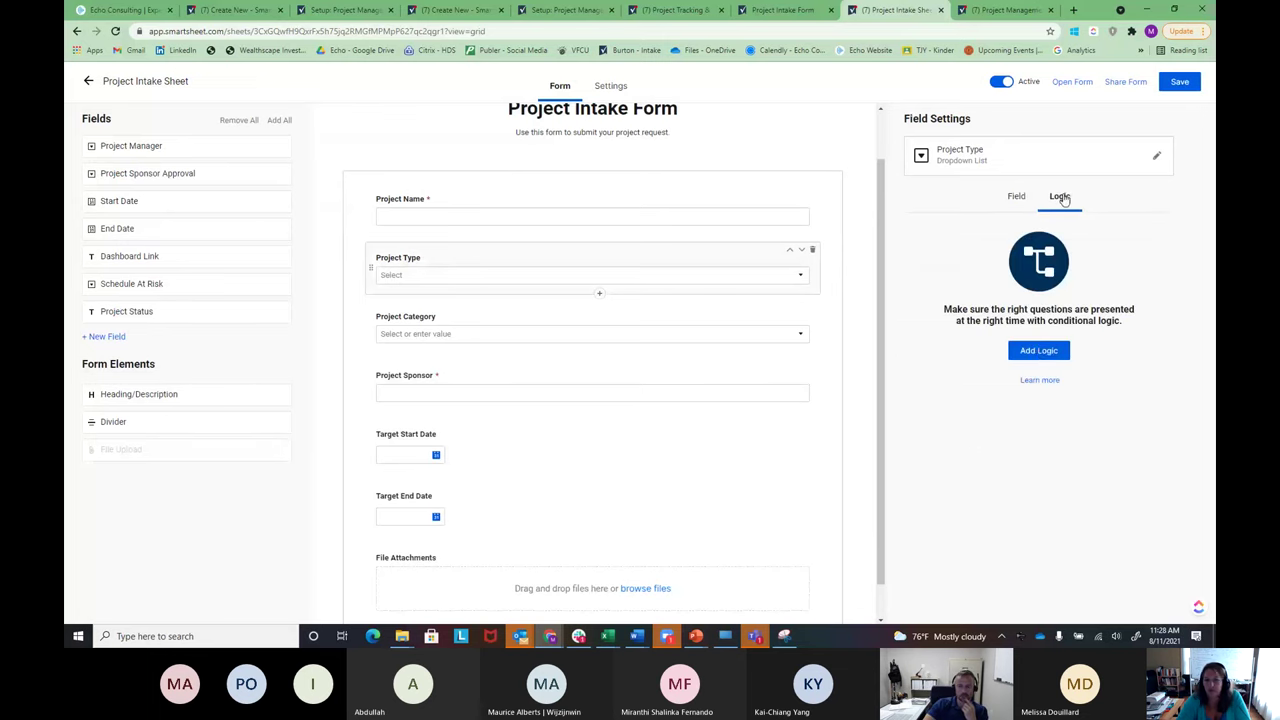
click(1037, 352)
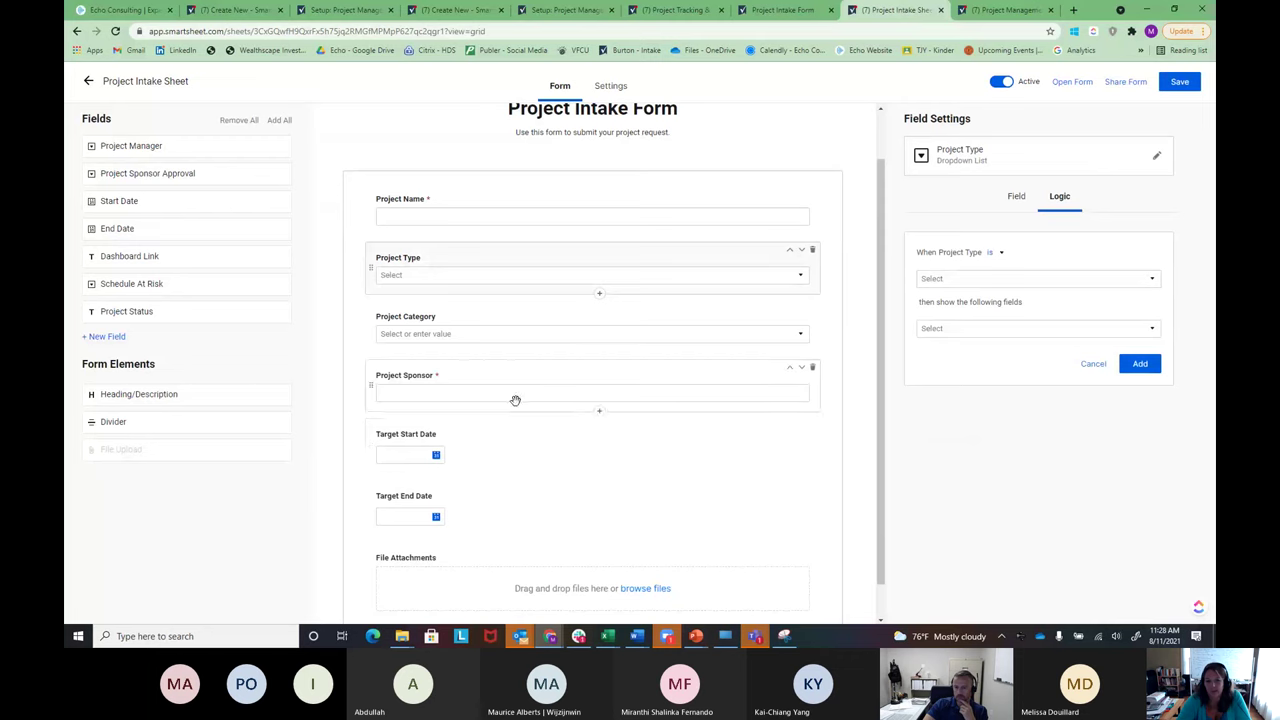
click(954, 284)
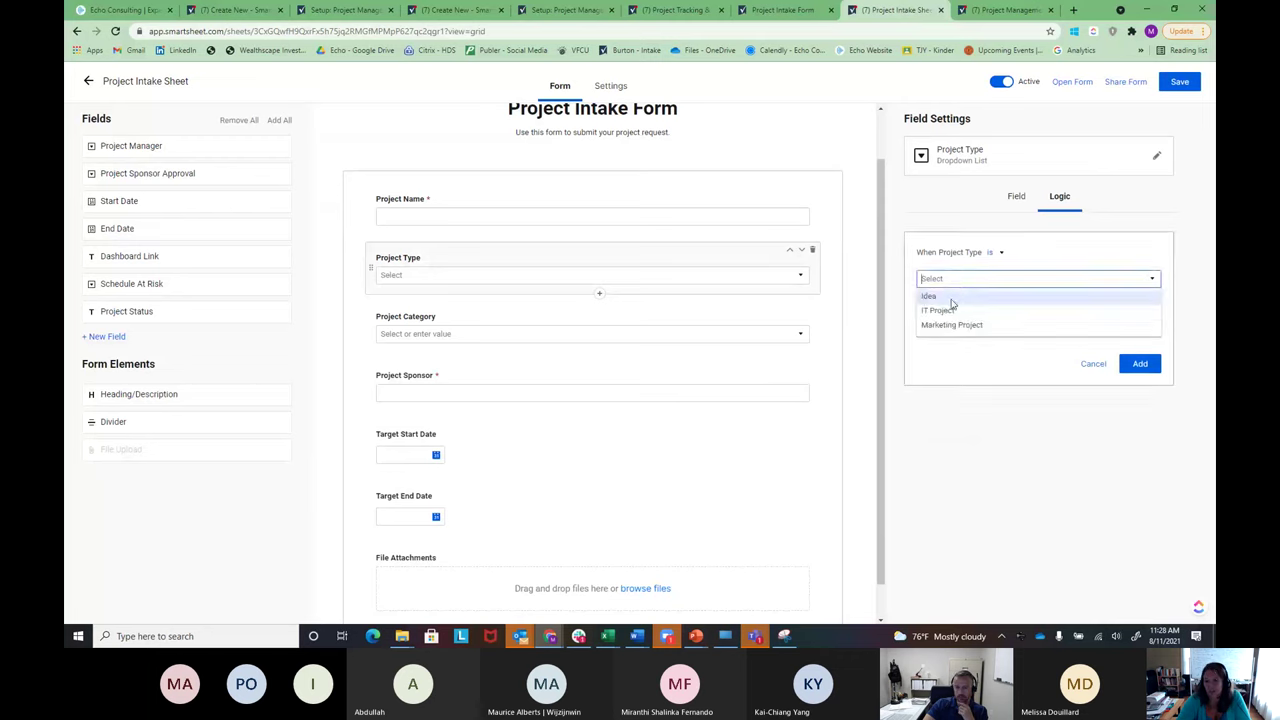
click(940, 296)
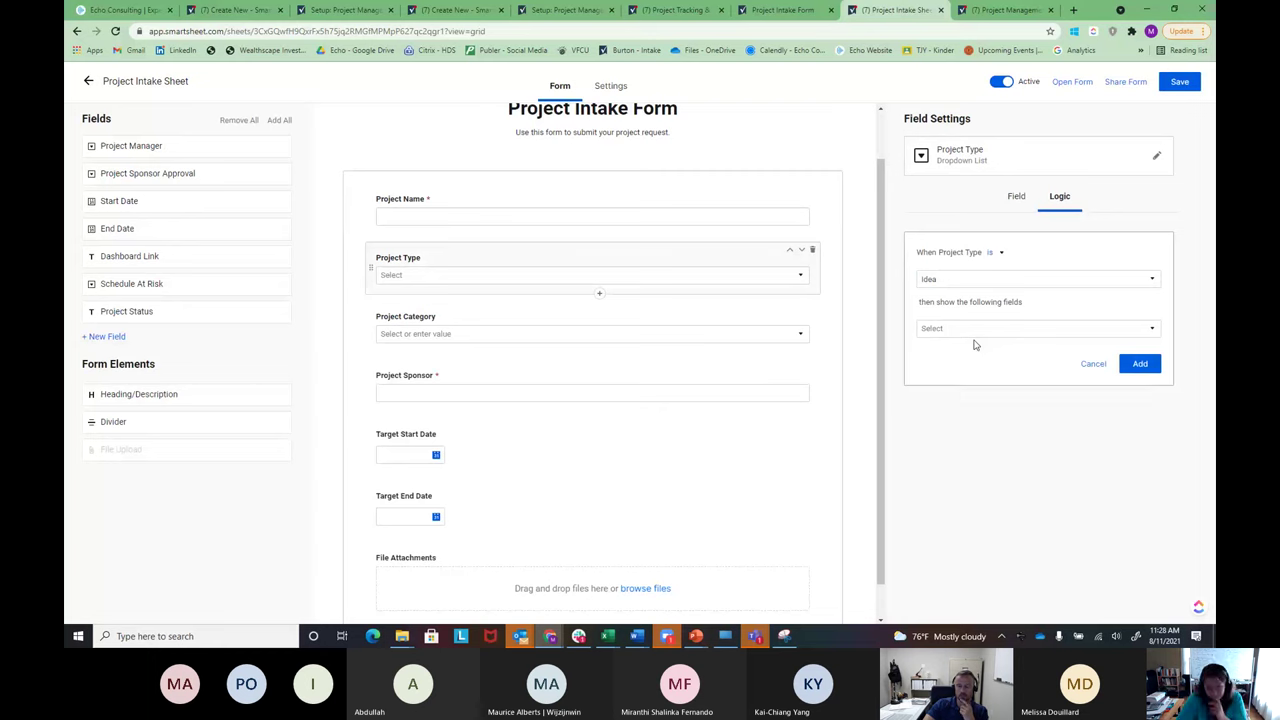
click(977, 331)
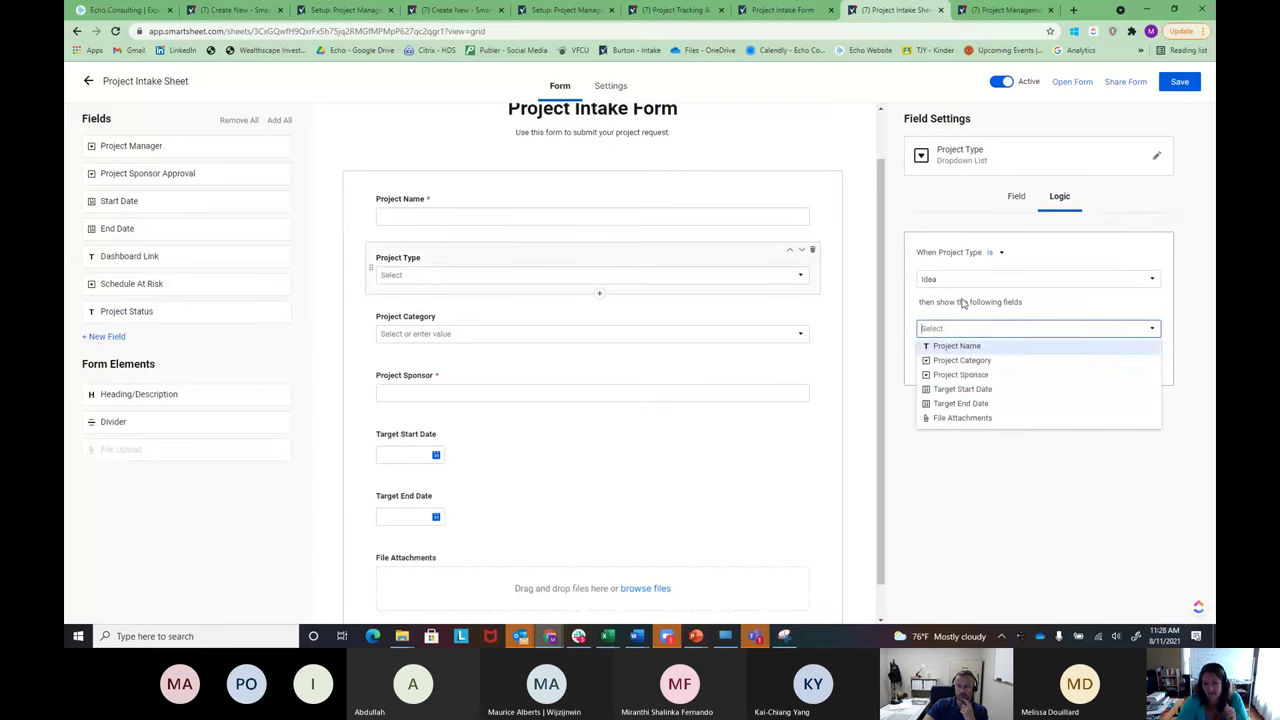
click(965, 376)
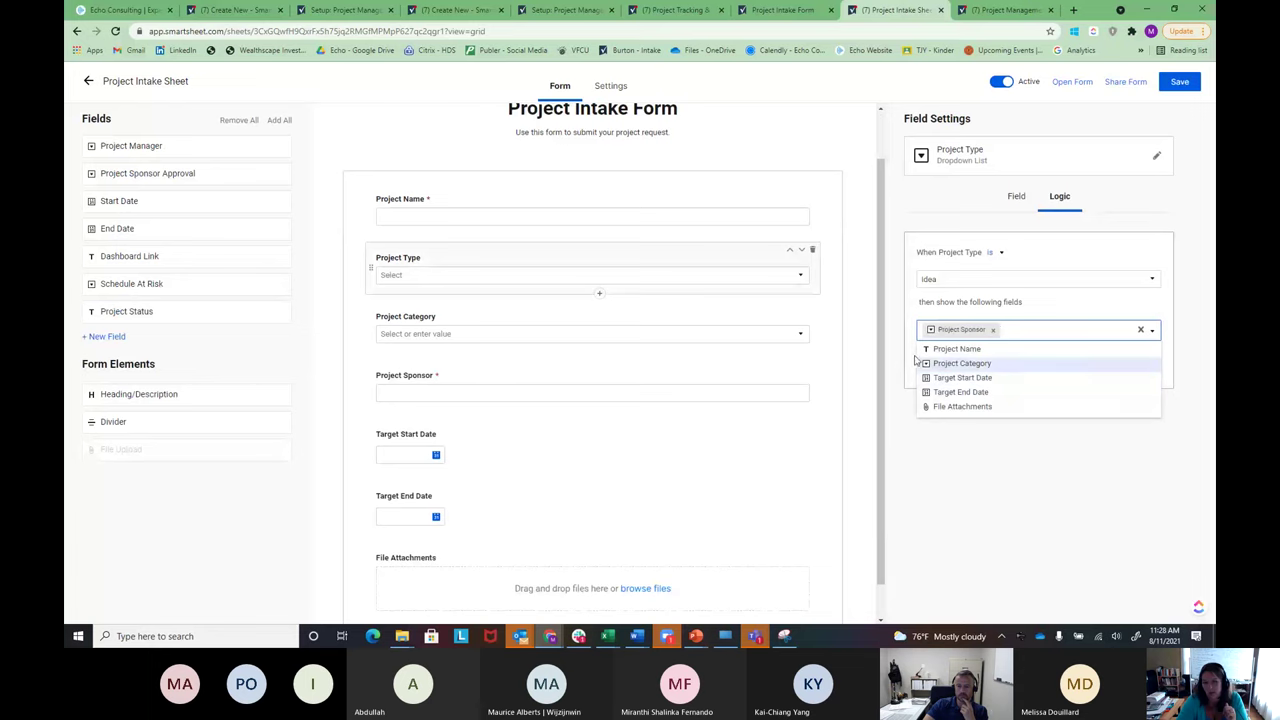
click(1152, 331)
click(1140, 368)
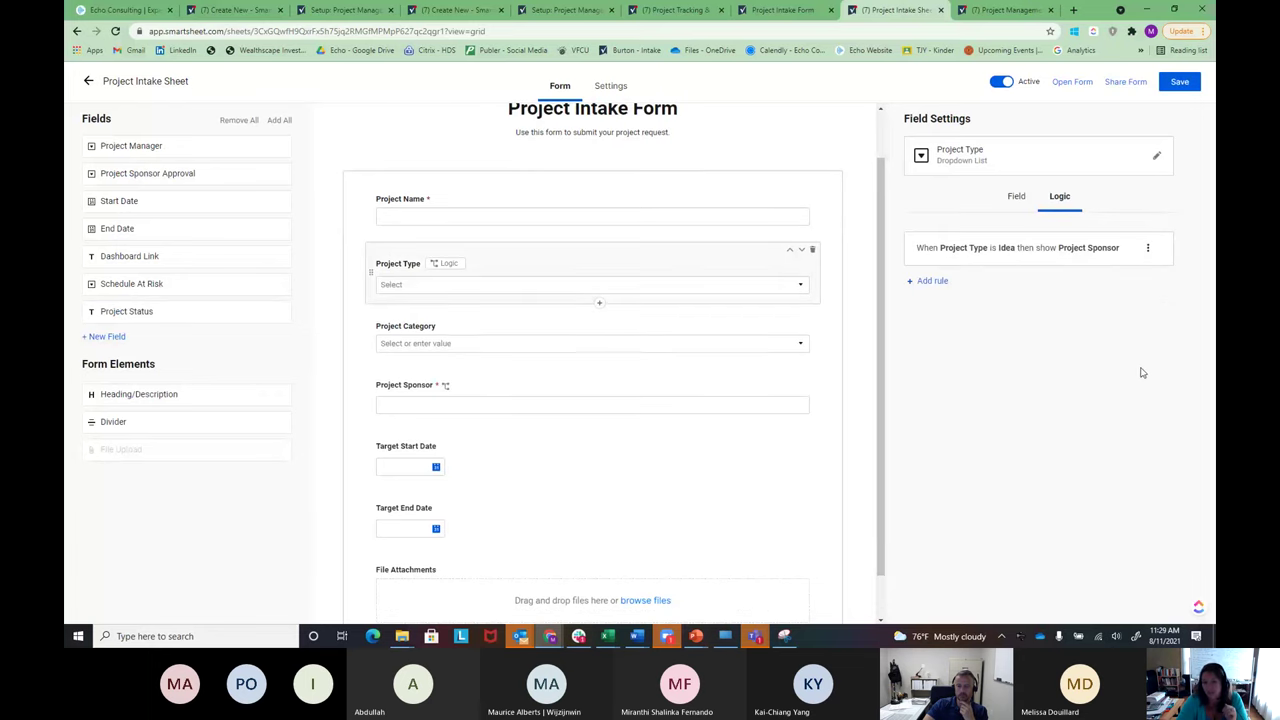
- Display the Project Category field as horizontal radio buttons and look over its default value choices
click(722, 346)
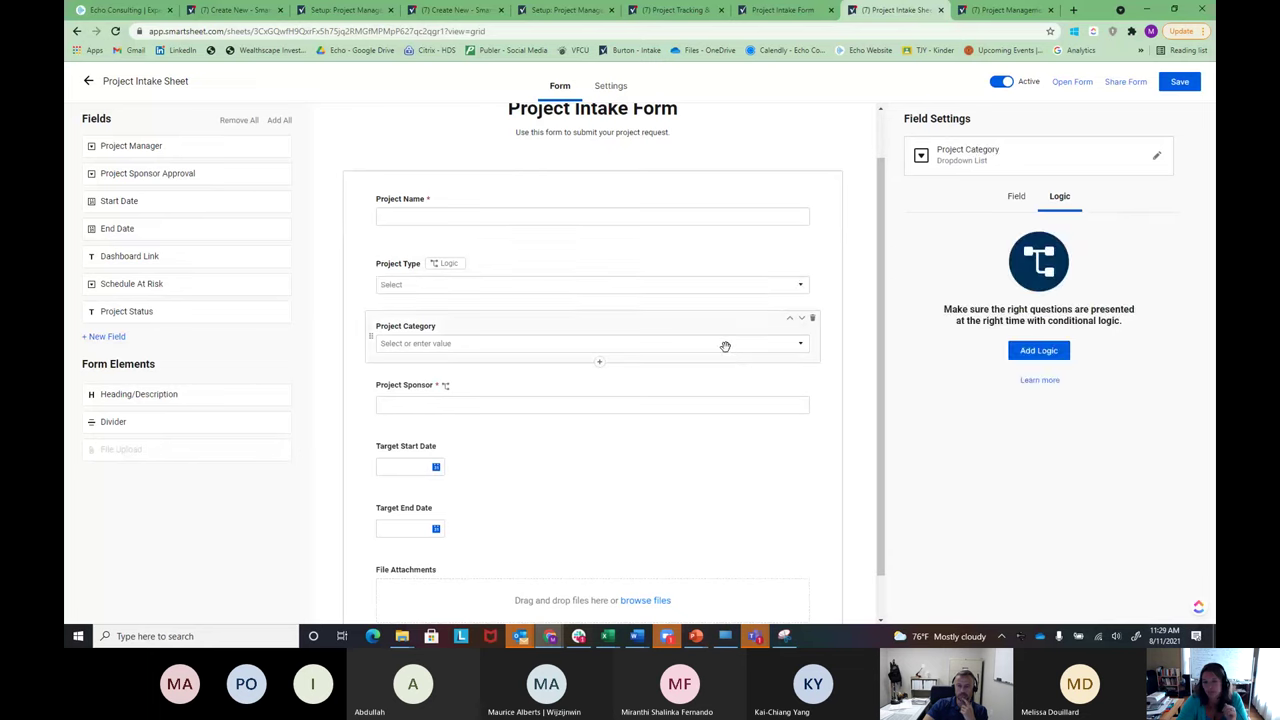
click(1018, 197)
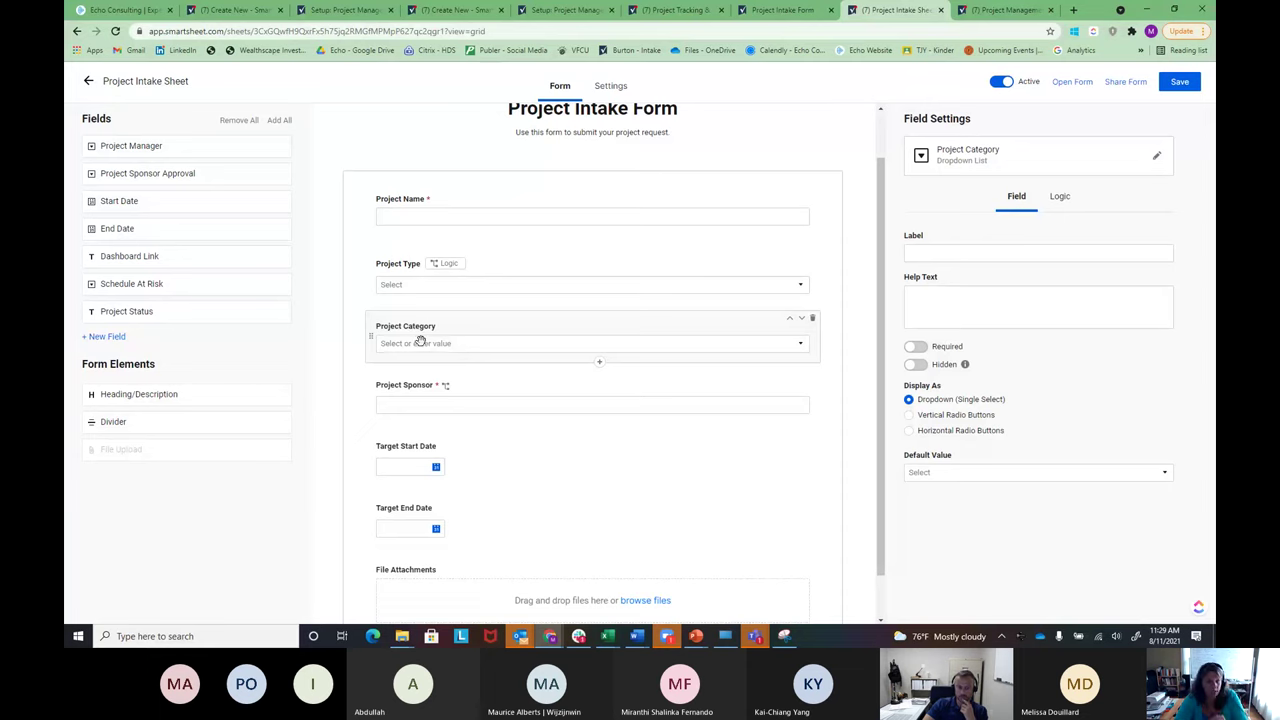
click(975, 478)
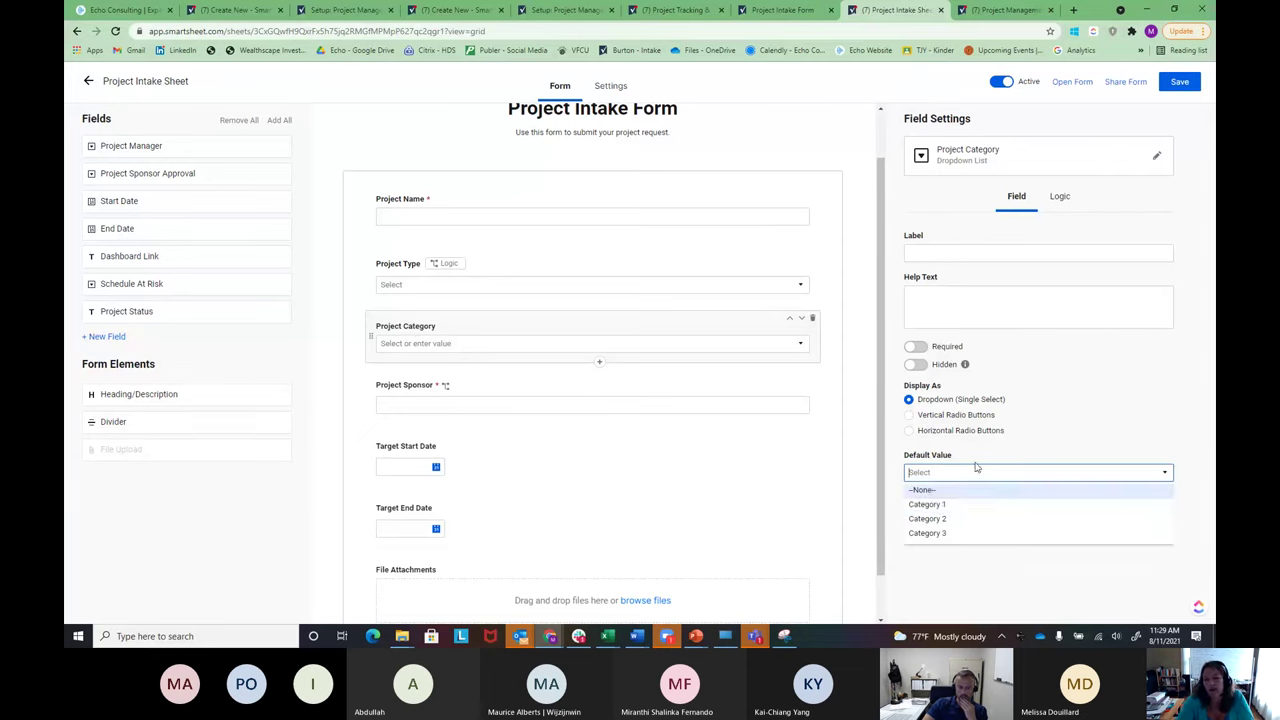
click(620, 340)
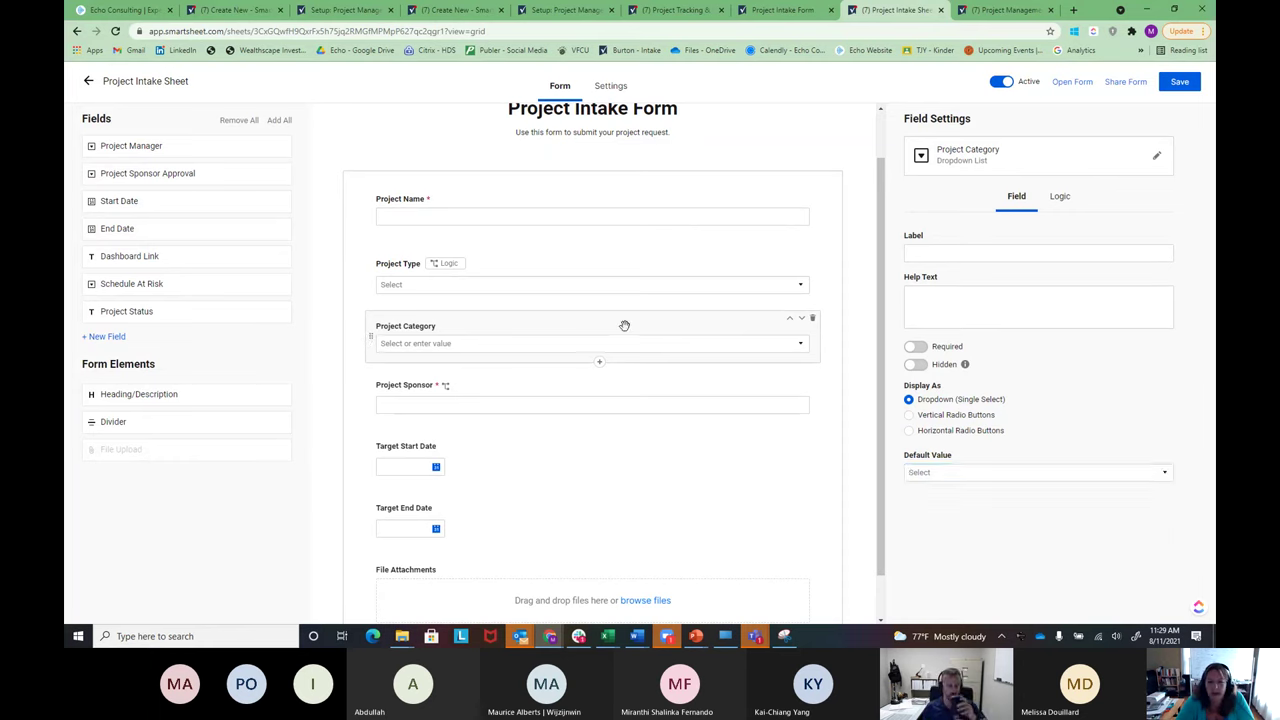
click(909, 415)
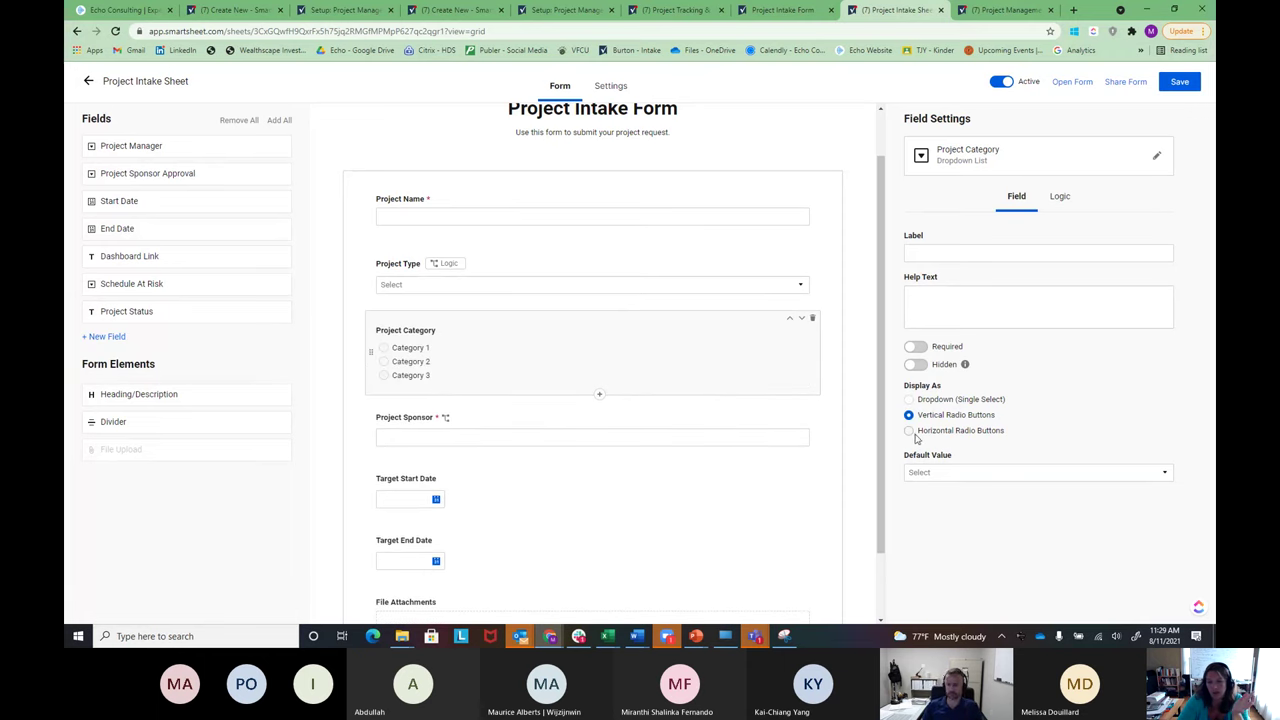
click(909, 431)
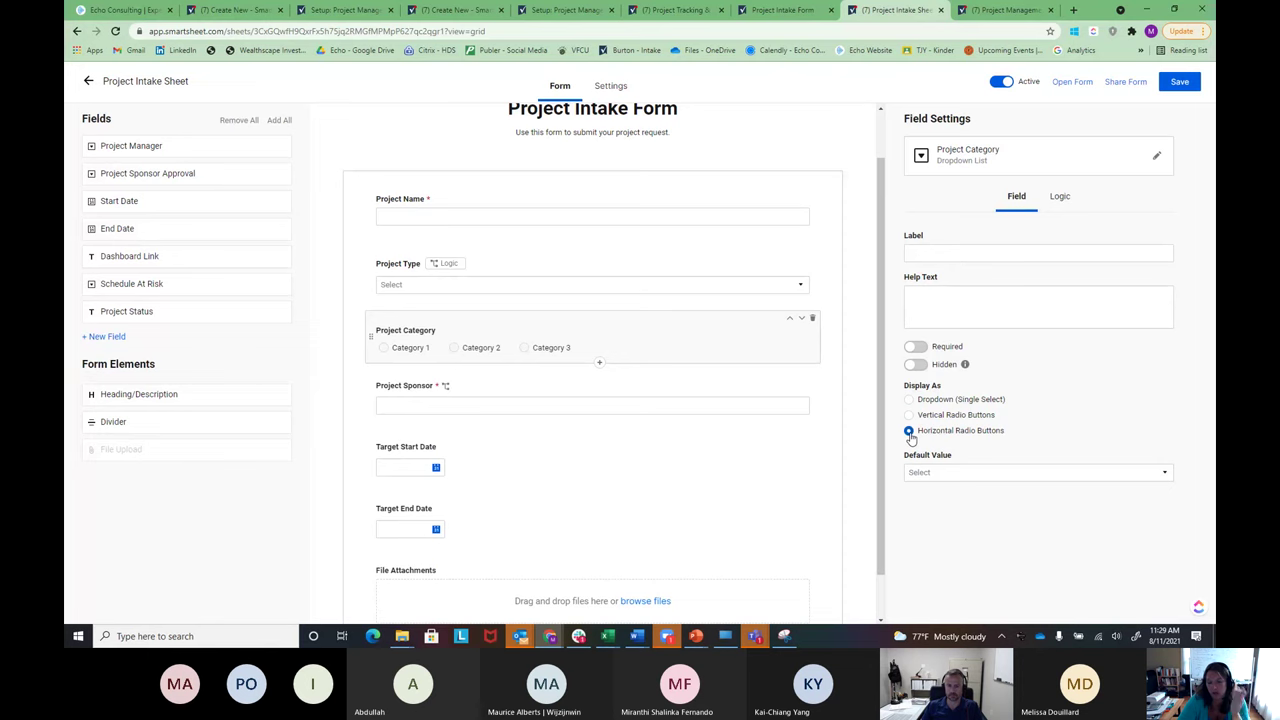
click(943, 472)
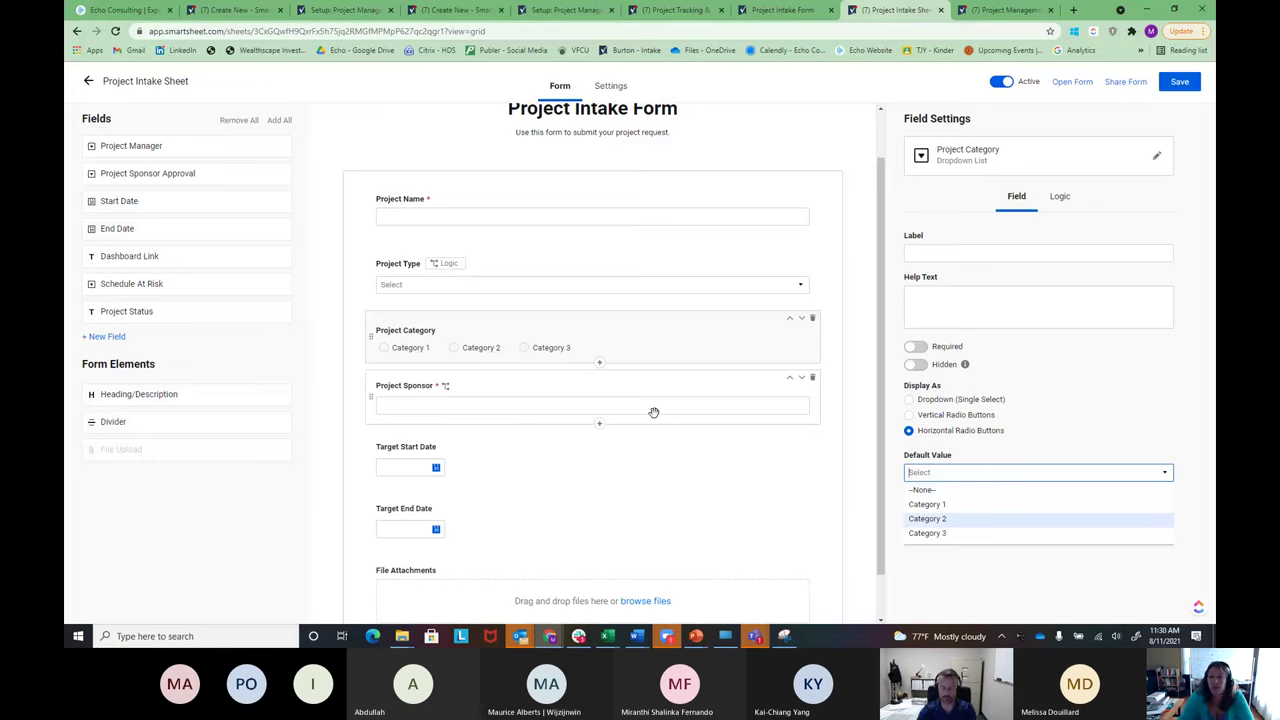
- Leave the form editor and save the changes to the Project Intake Form
click(86, 82)
click(86, 82)
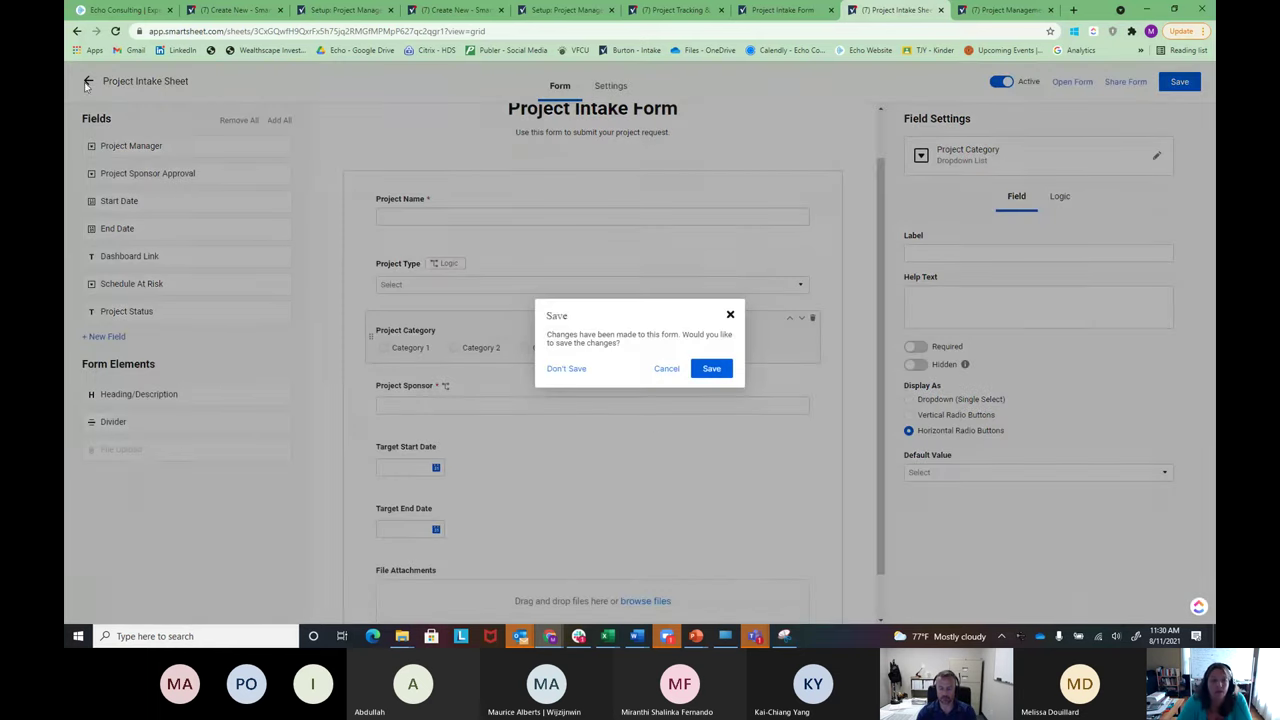
click(725, 376)
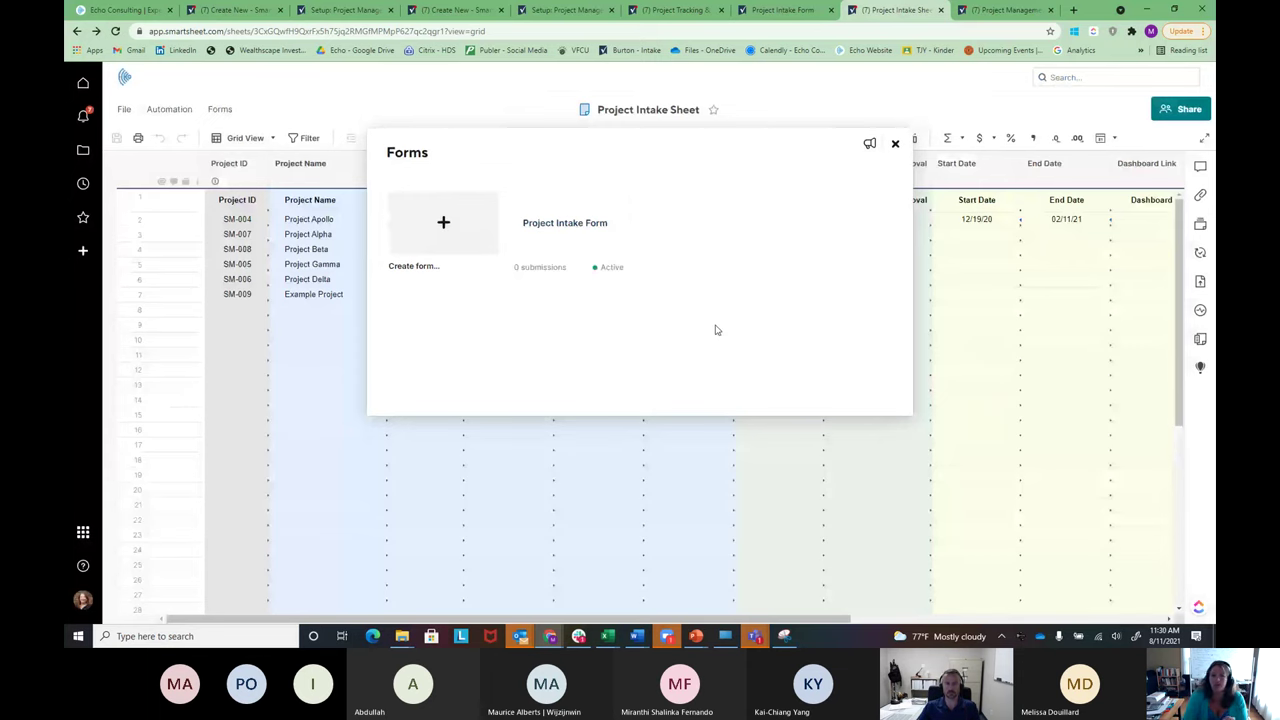
- Duplicate the Project Intake Form twice, briefly view the original, and return to the list of forms
mouse_move(608, 226)
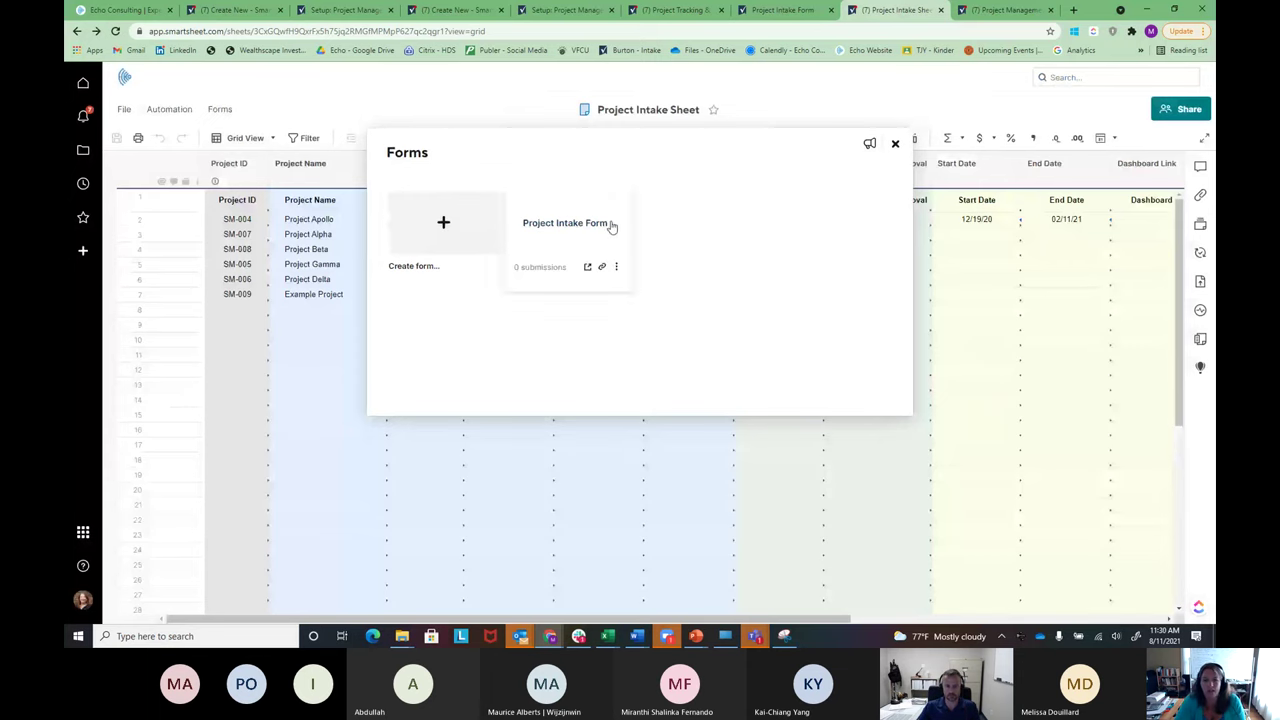
click(617, 268)
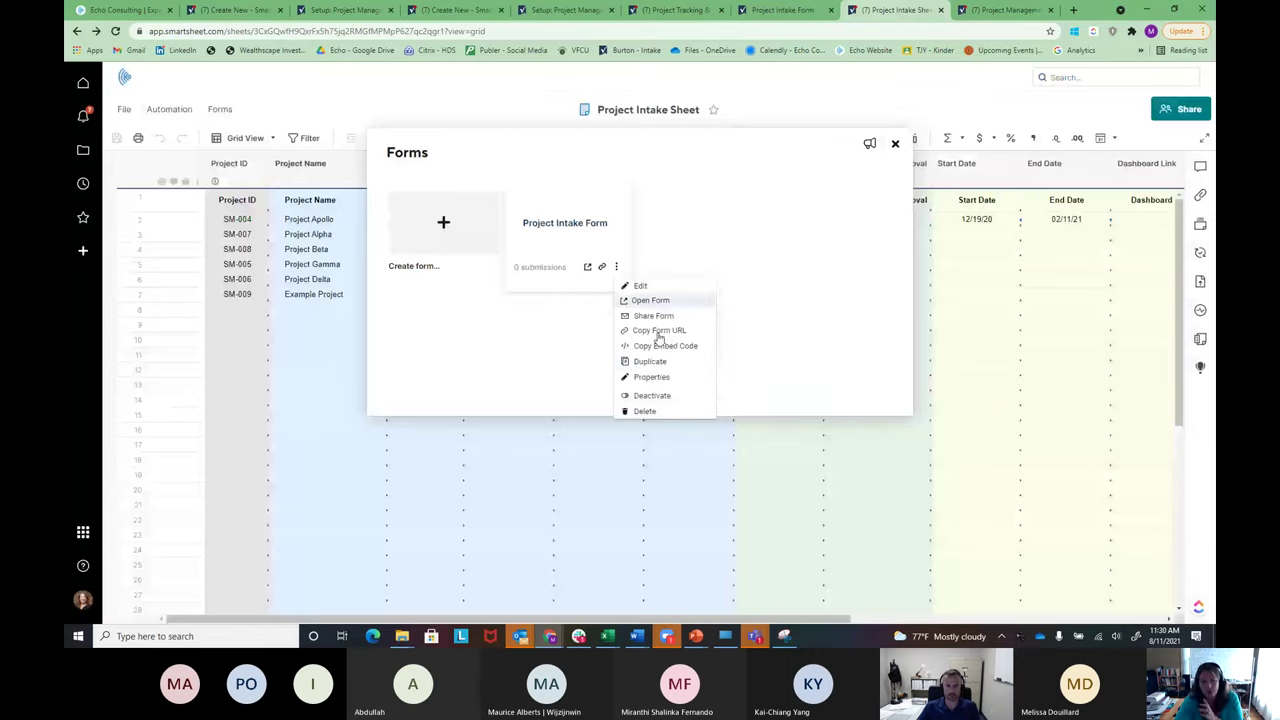
click(658, 362)
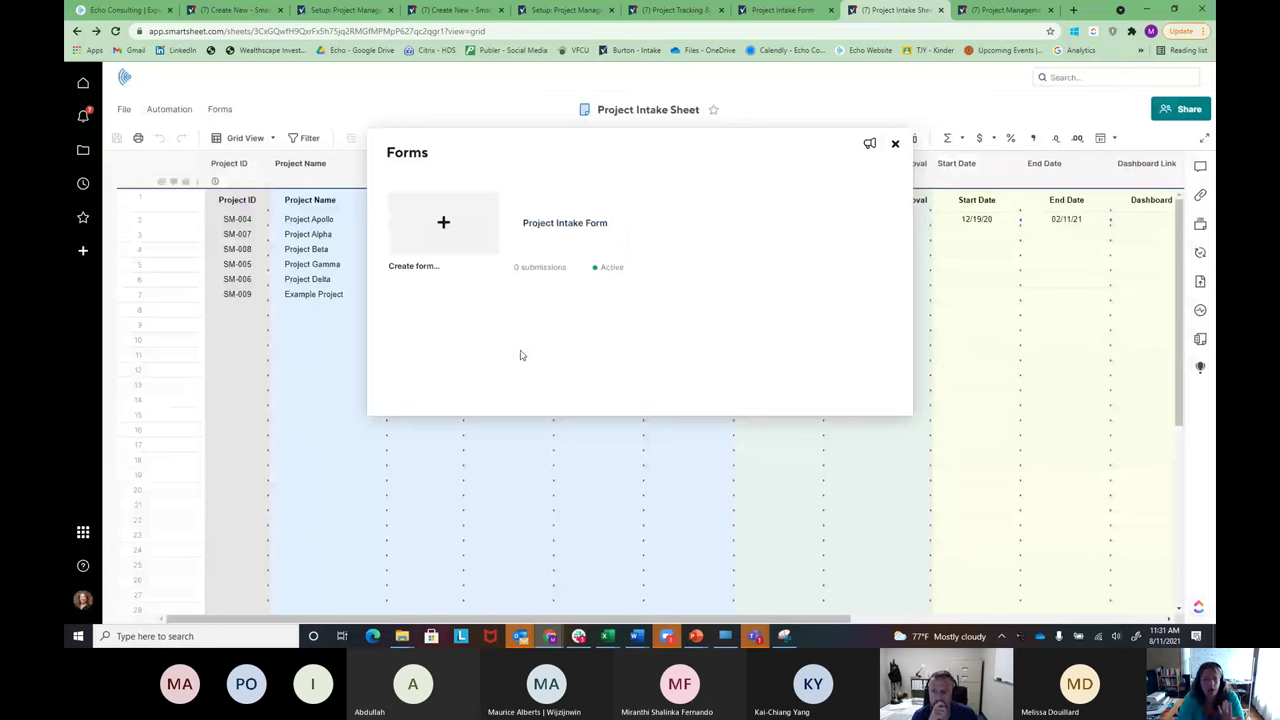
click(617, 268)
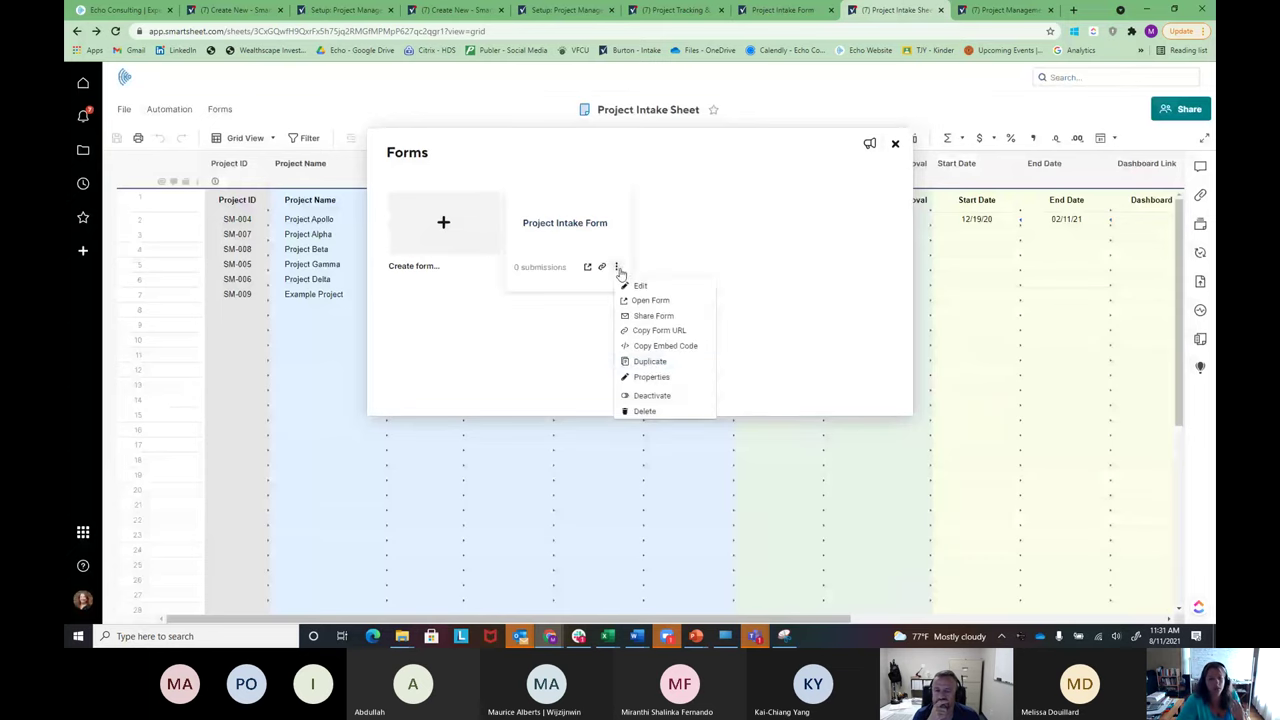
click(648, 364)
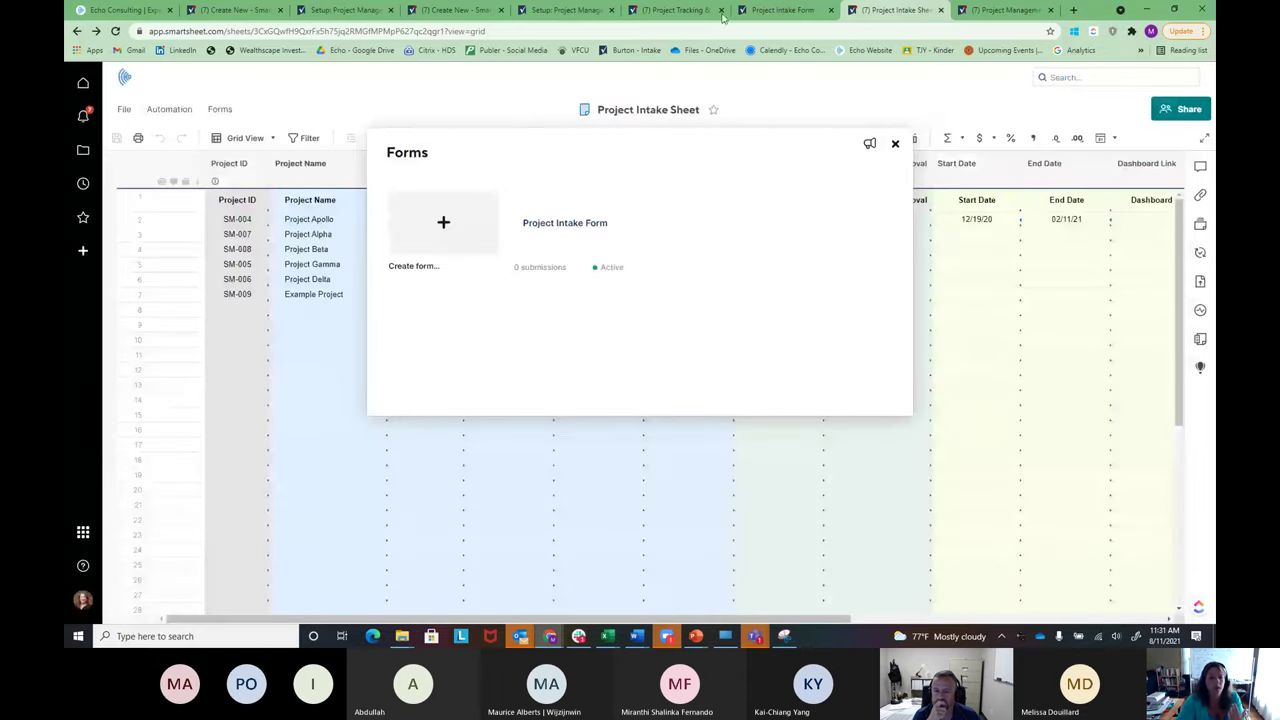
click(559, 234)
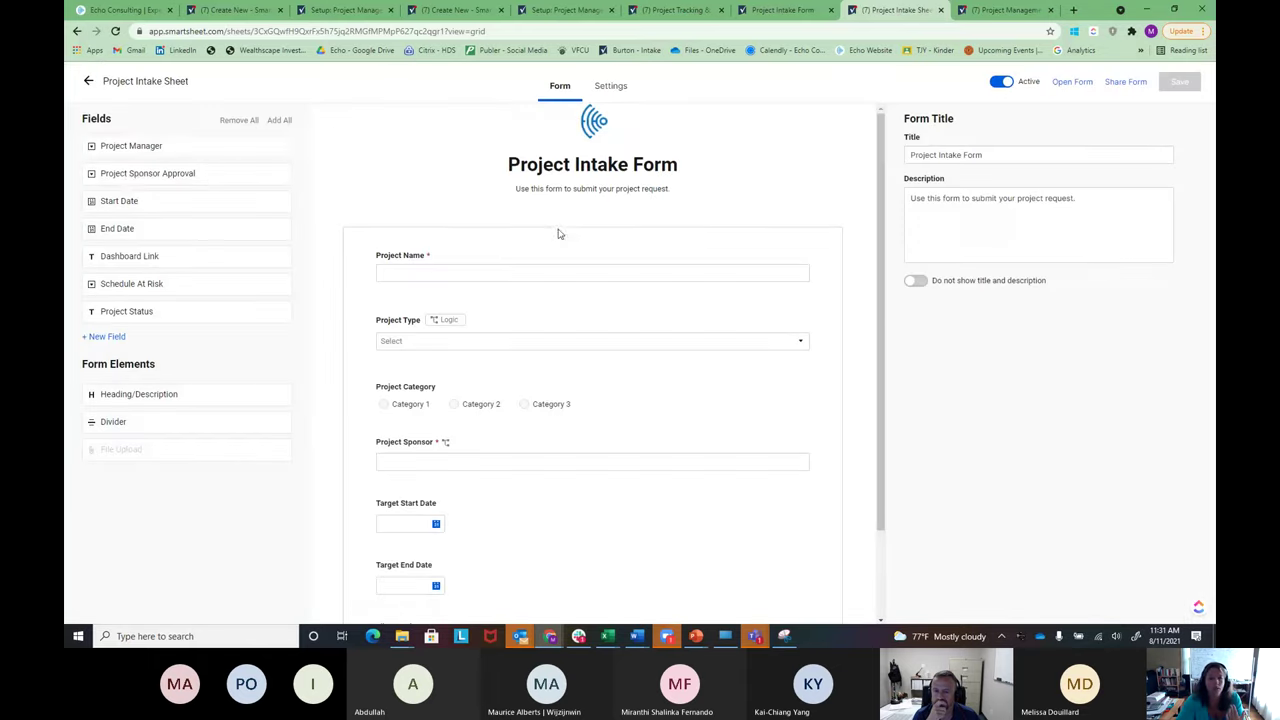
click(88, 81)
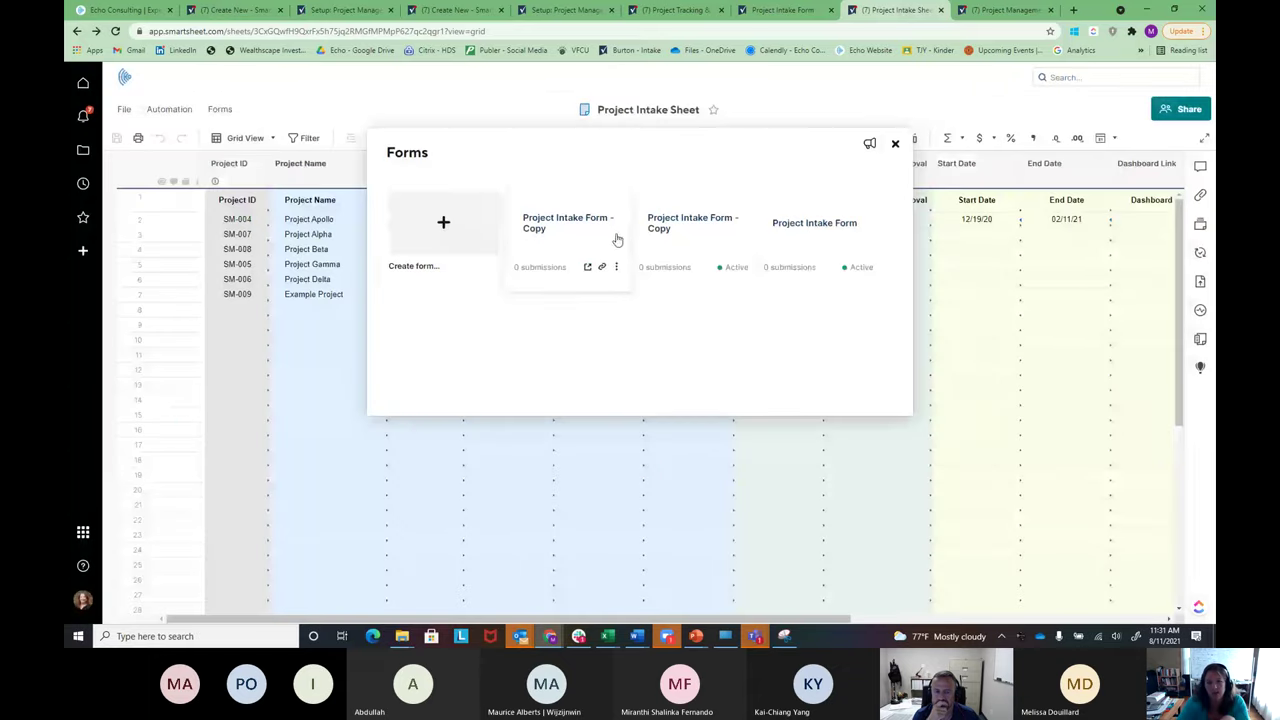
- Open one of the copied intake forms and change its title to Sub-Project Intake Form
click(681, 228)
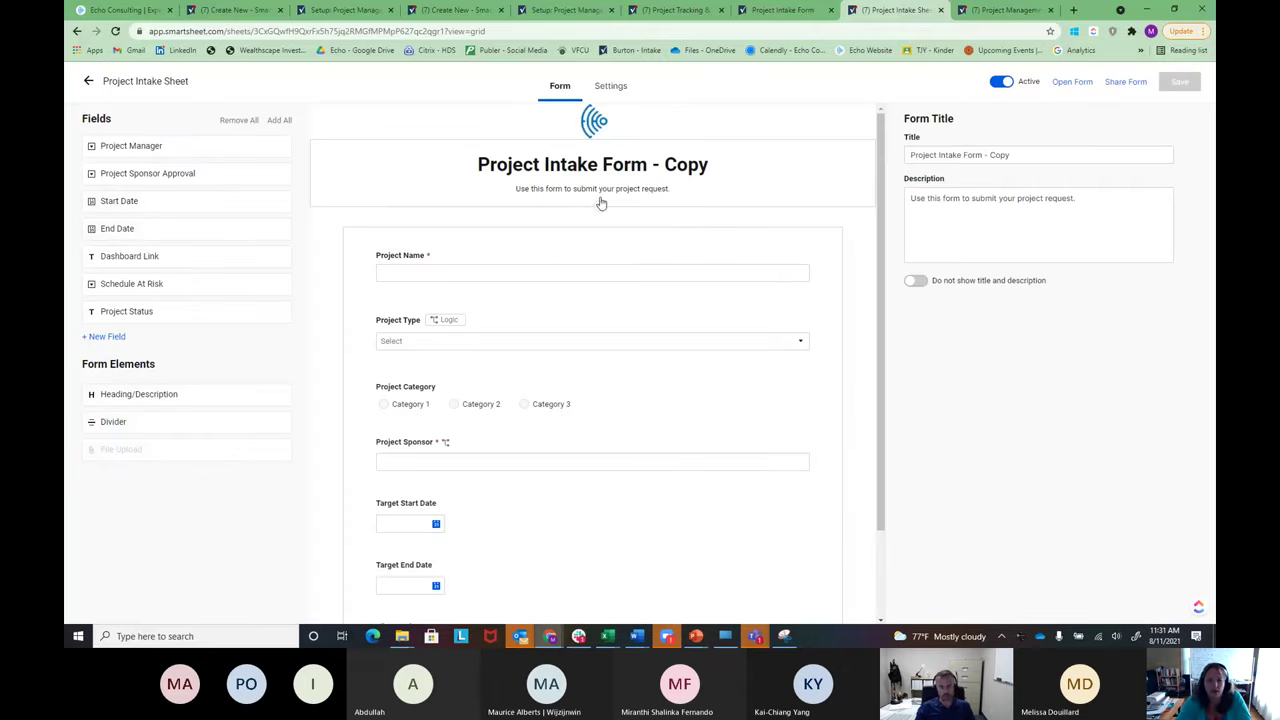
double_click(921, 155)
text(Sub)
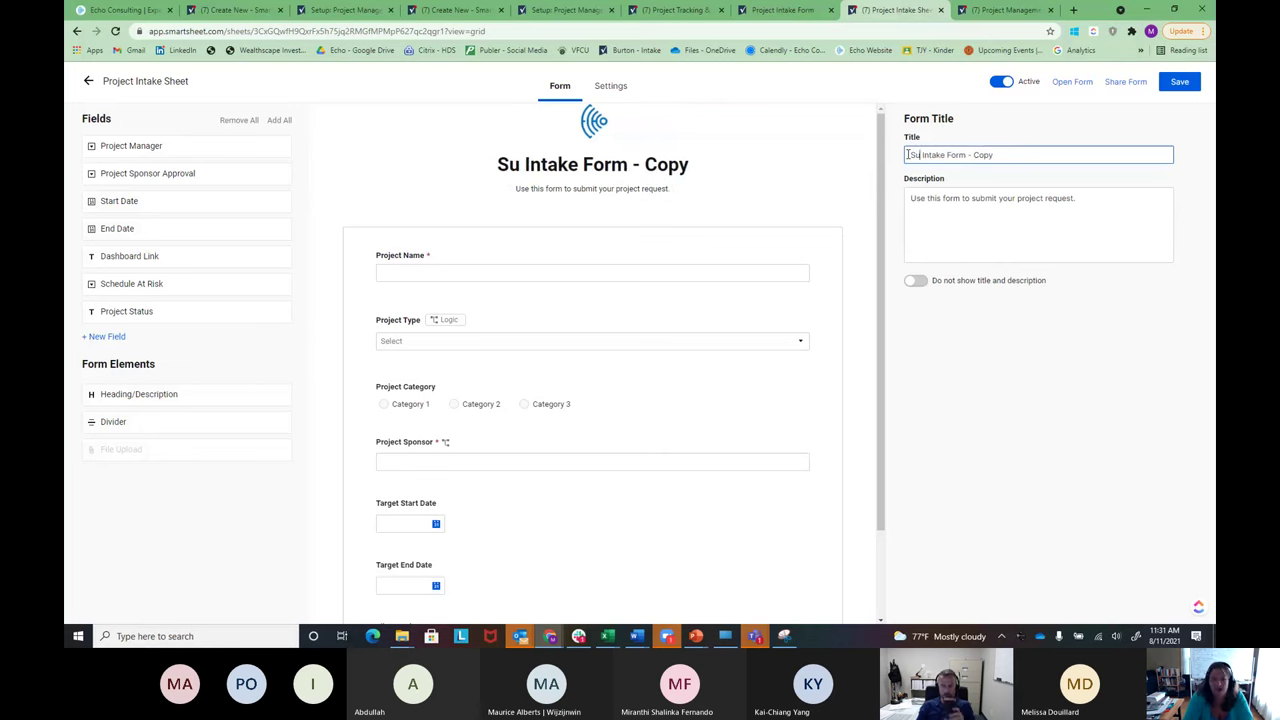
text(=)
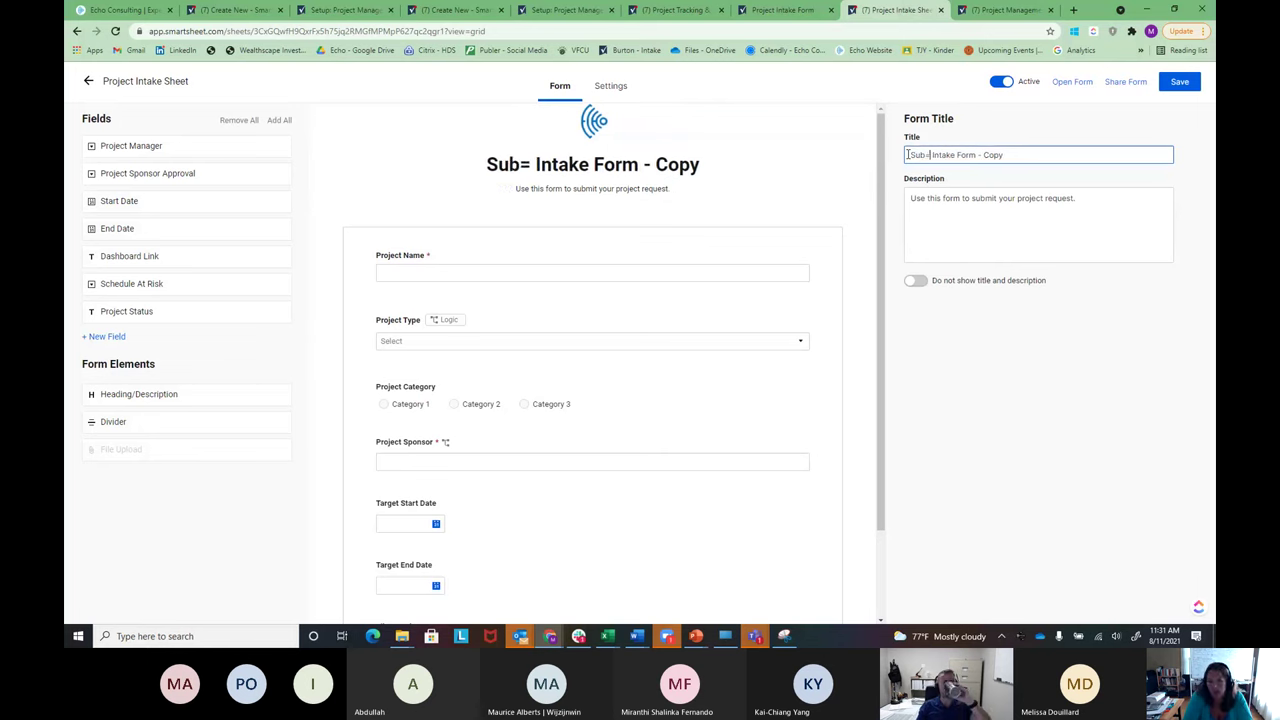
key(BackSpace)
text(-Proj)
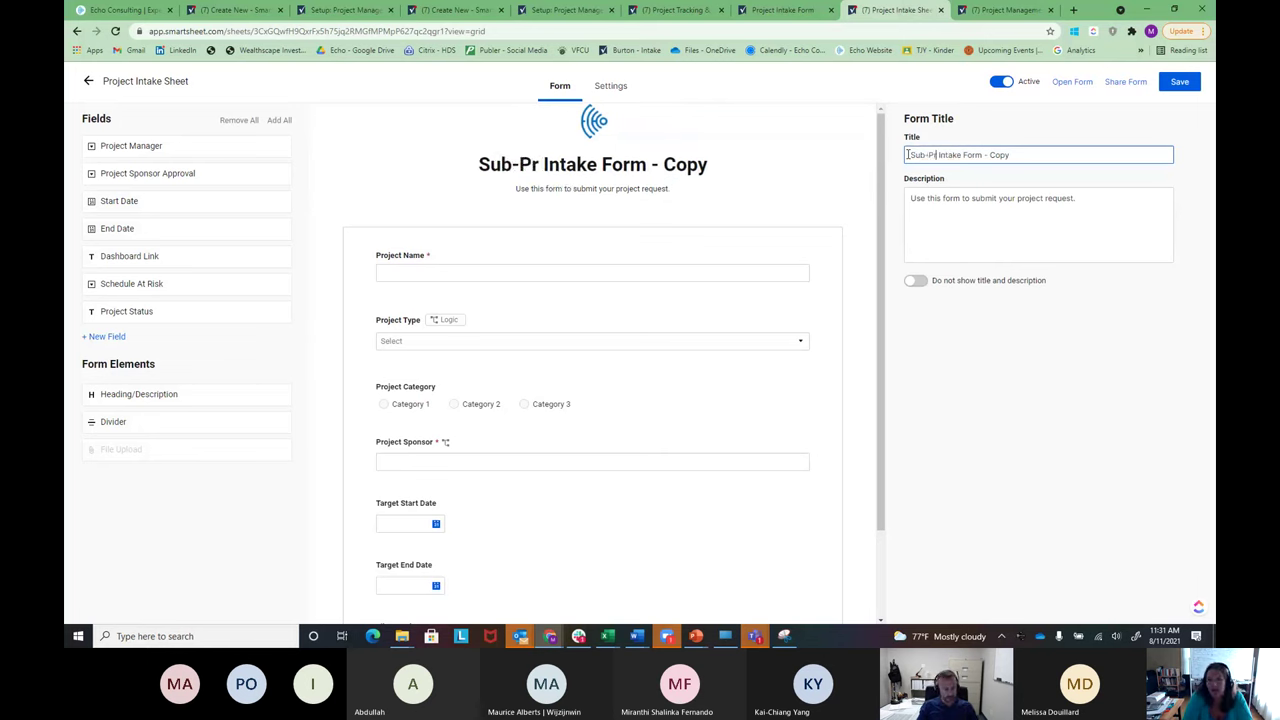
text(ecti Intake Fo)
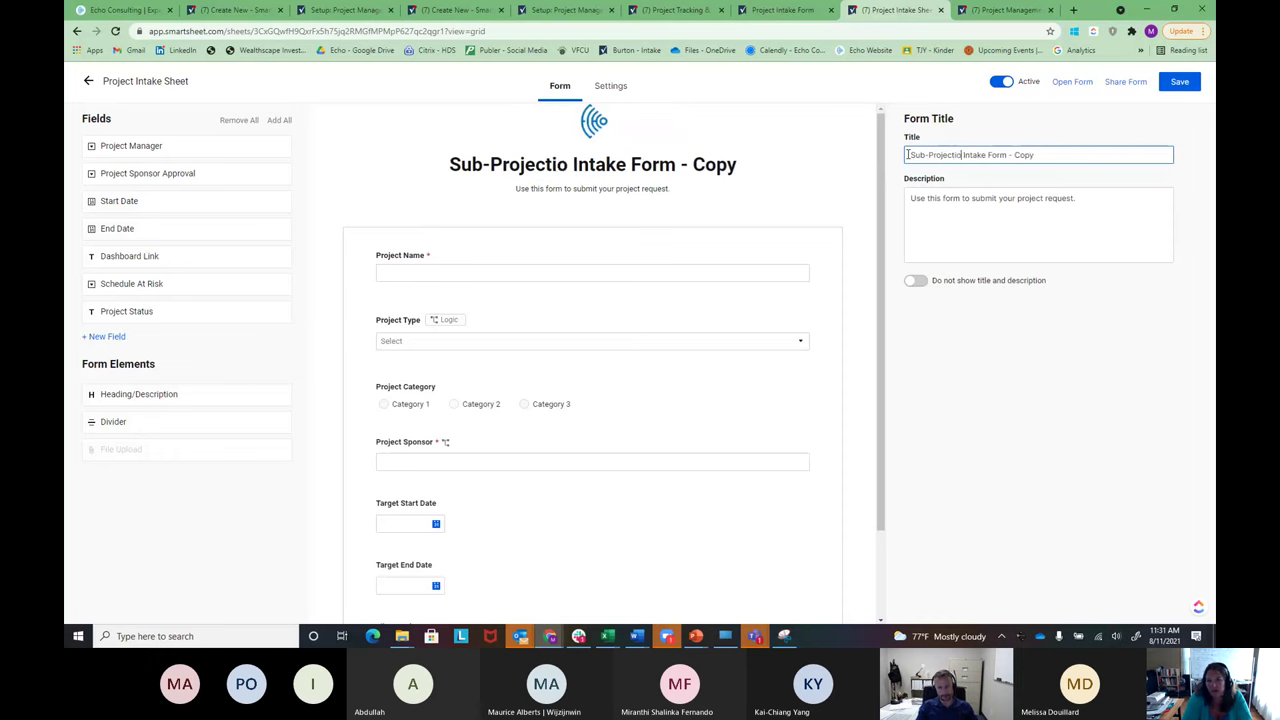
key(BackSpace)
key(BackSpace)
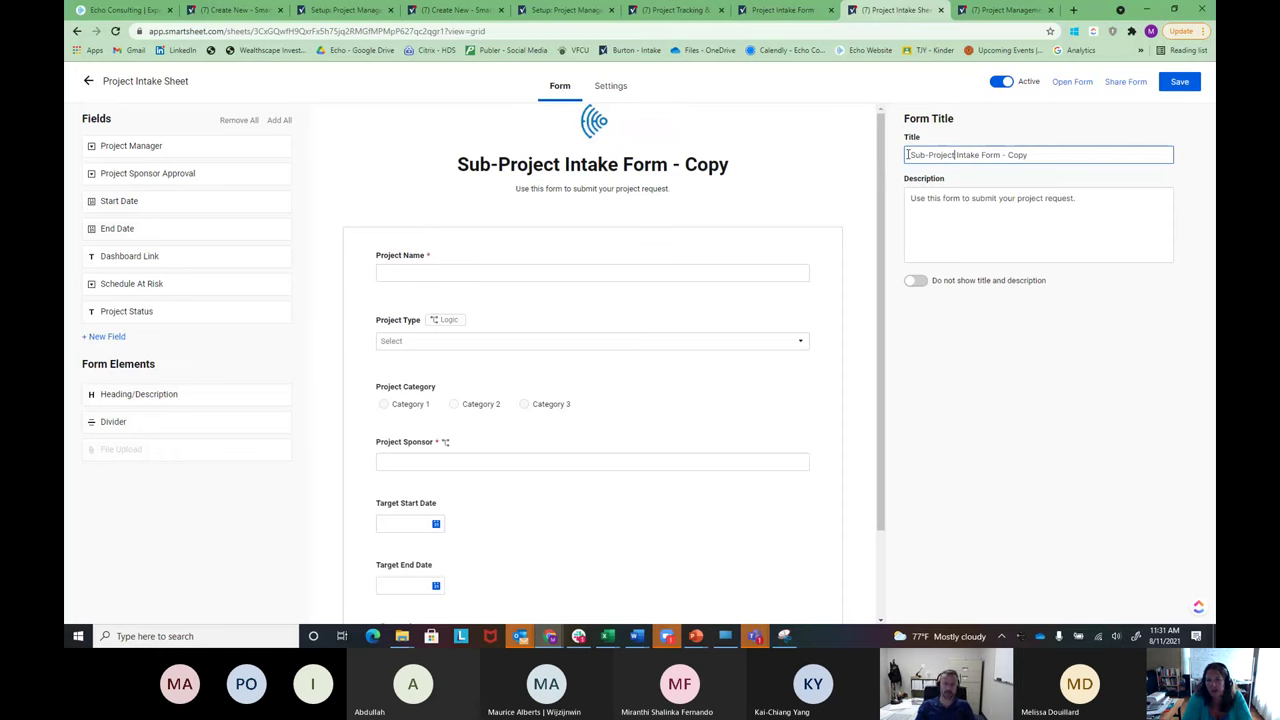
drag(1036, 157, 1000, 155)
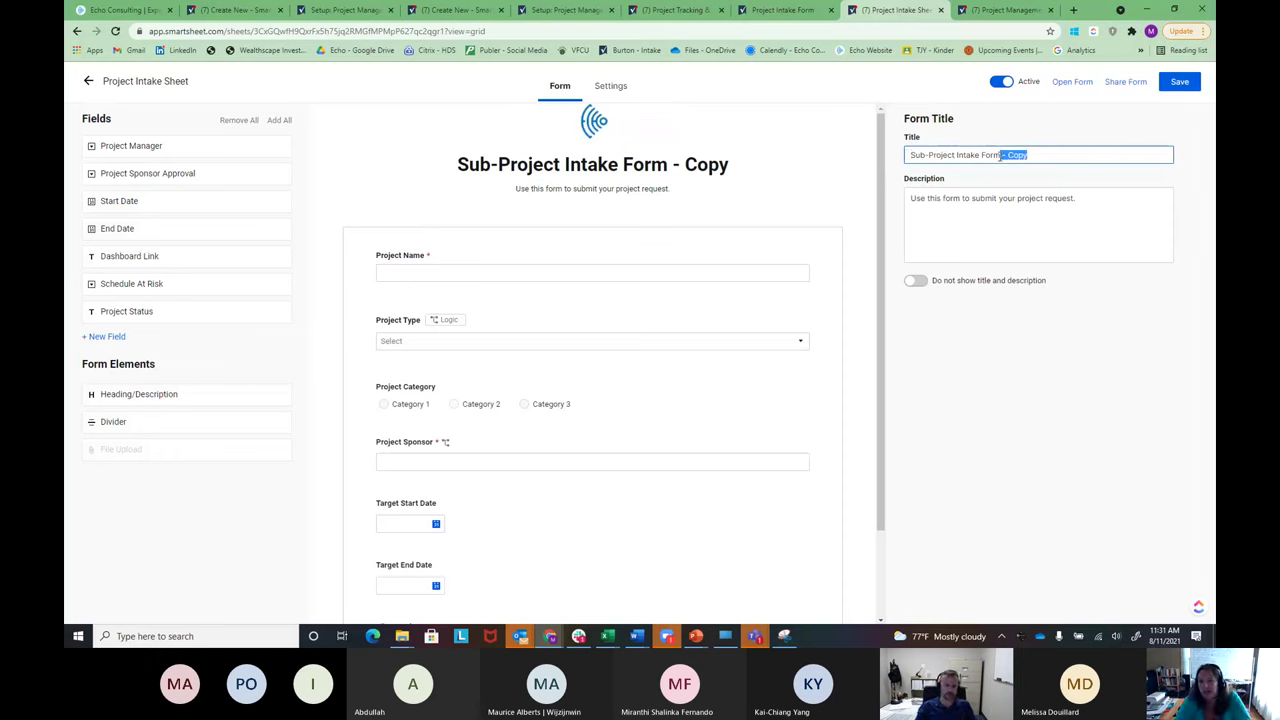
key(BackSpace)
- Hide the title and description on the Sub-Project Intake Form, then leave the editor and save the changes
click(920, 283)
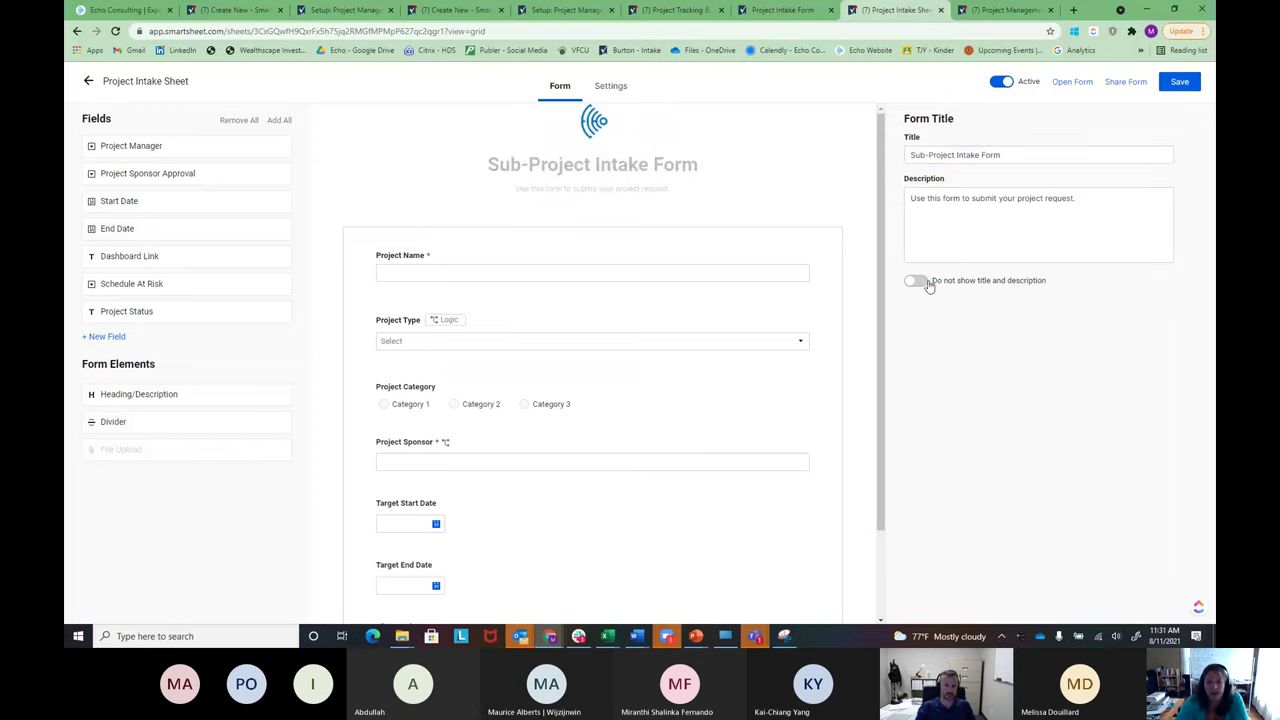
scroll(563, 417, down, 1)
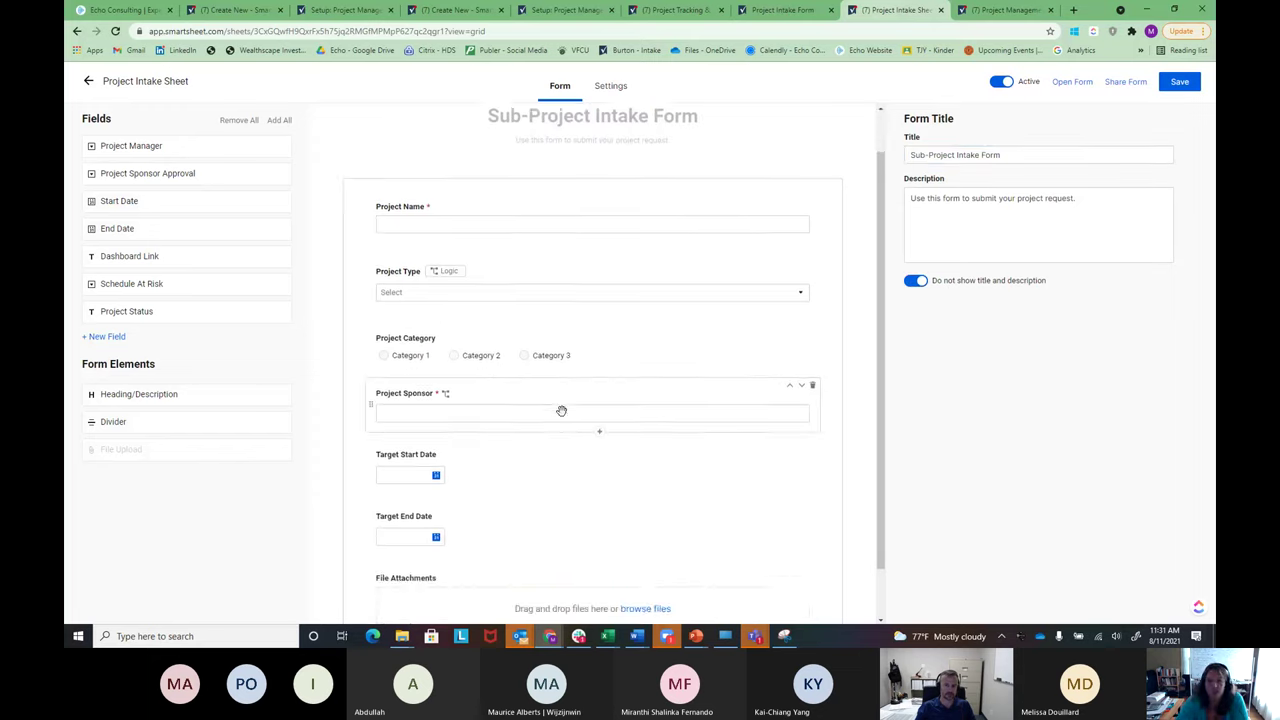
scroll(563, 409, up, 1)
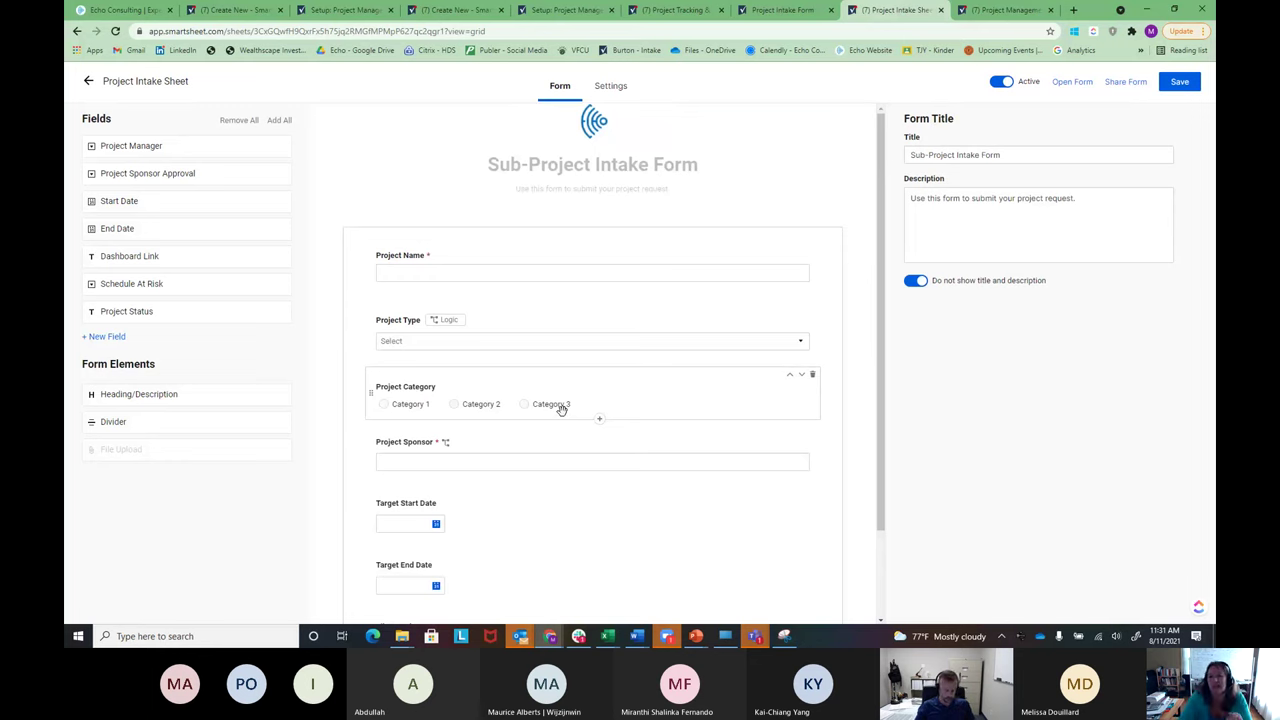
click(77, 34)
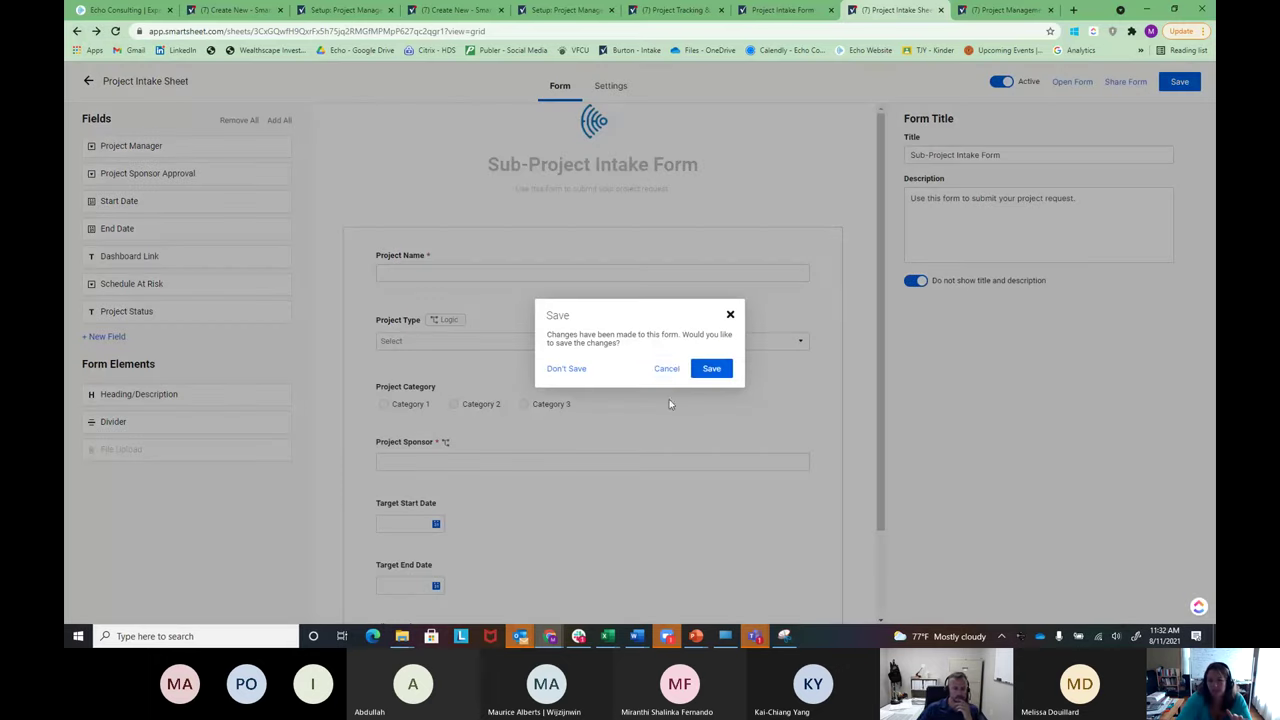
click(707, 372)
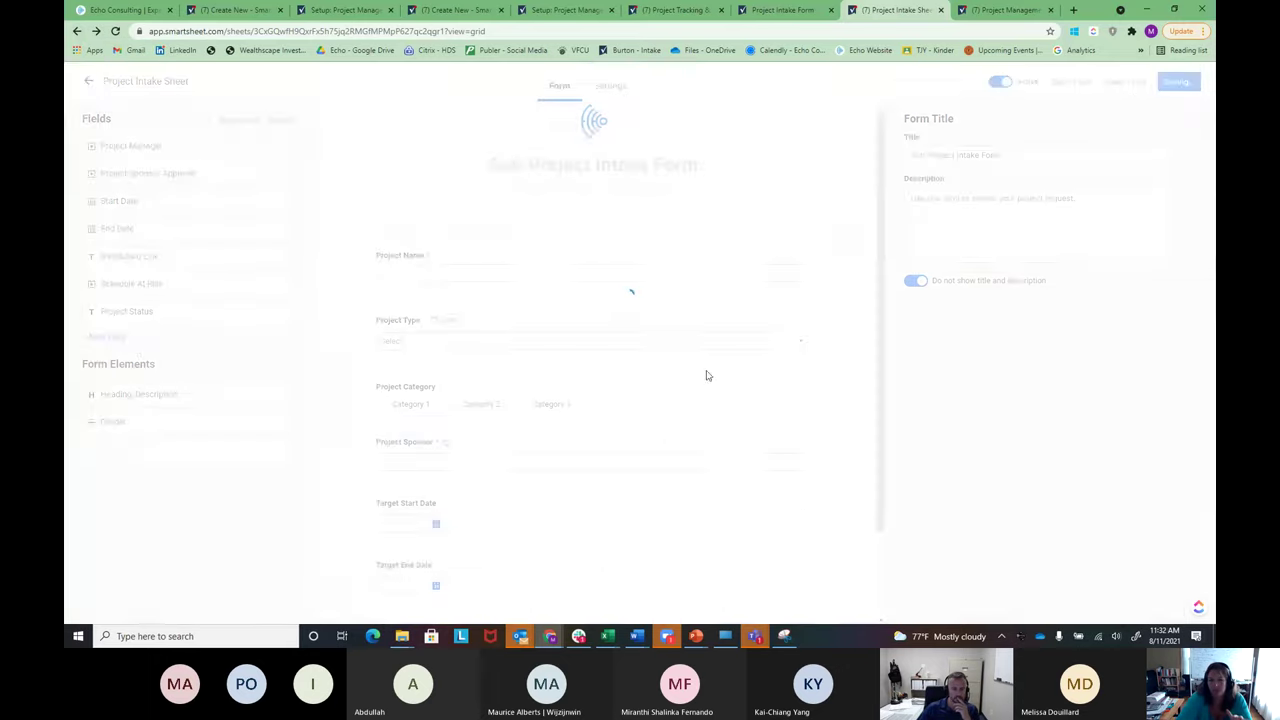
- Leave the Project Intake Sheet and browse to the PMO Example workspace
click(78, 32)
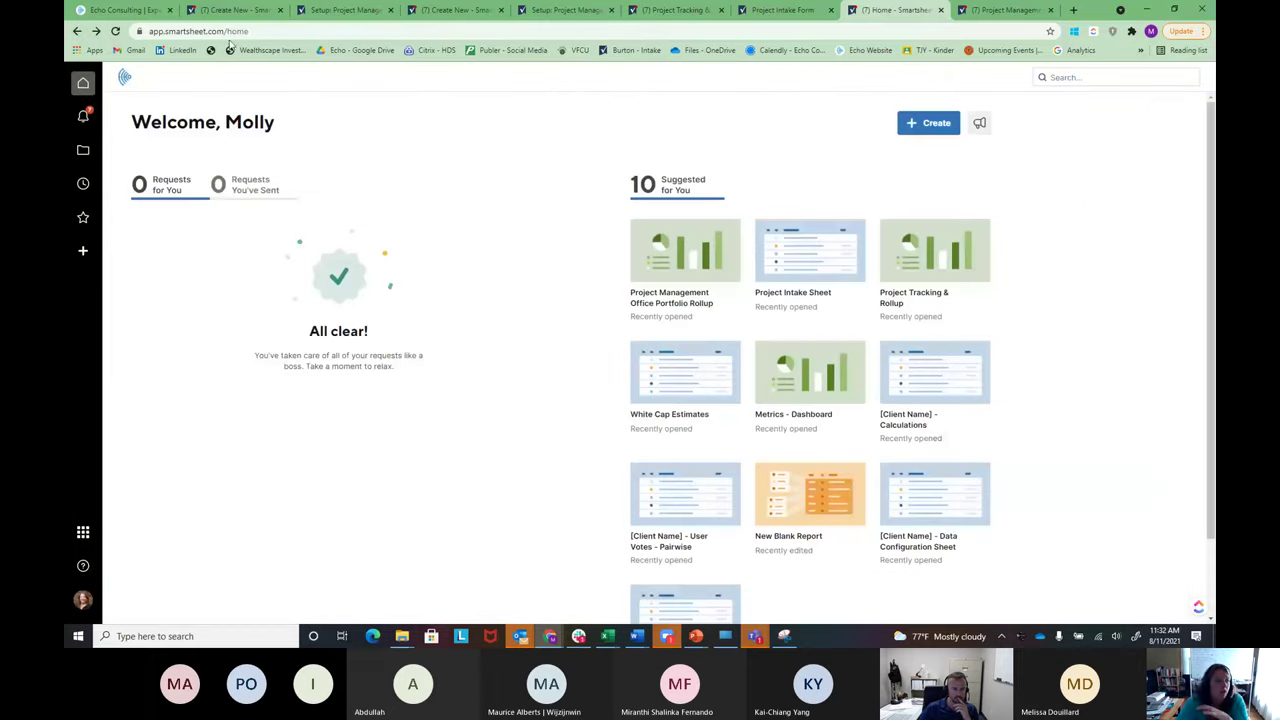
click(80, 155)
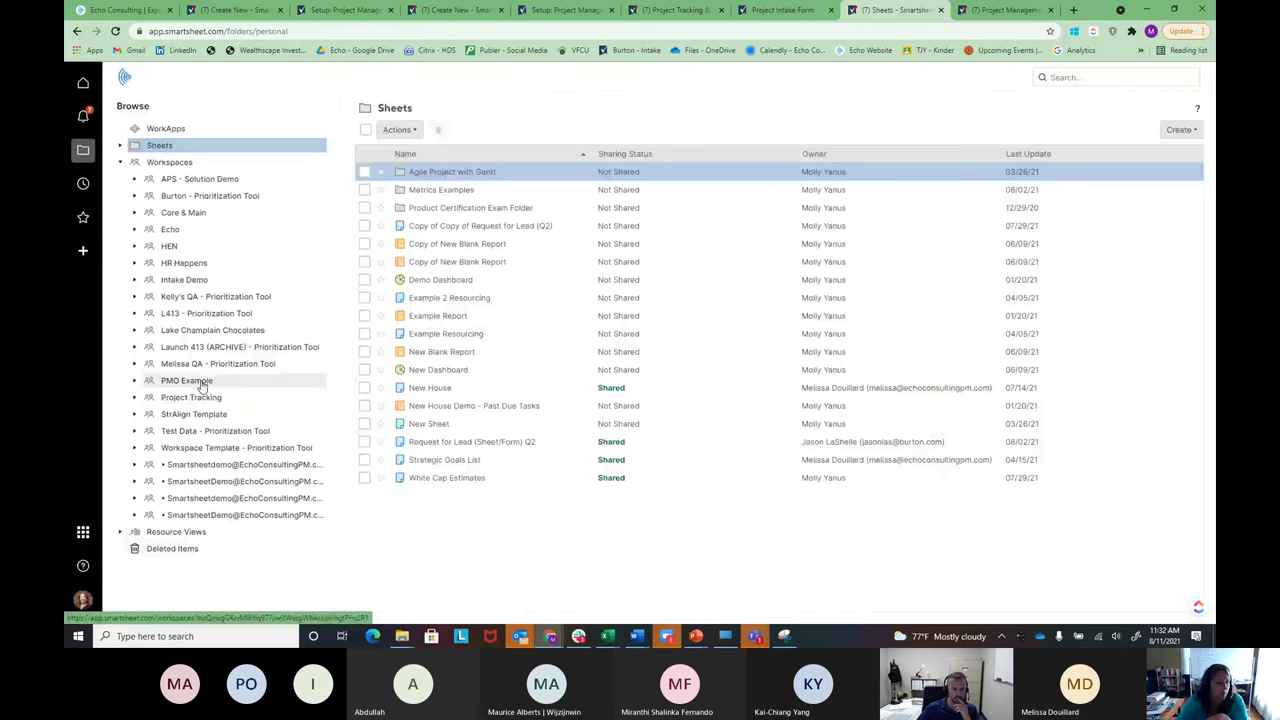
click(200, 384)
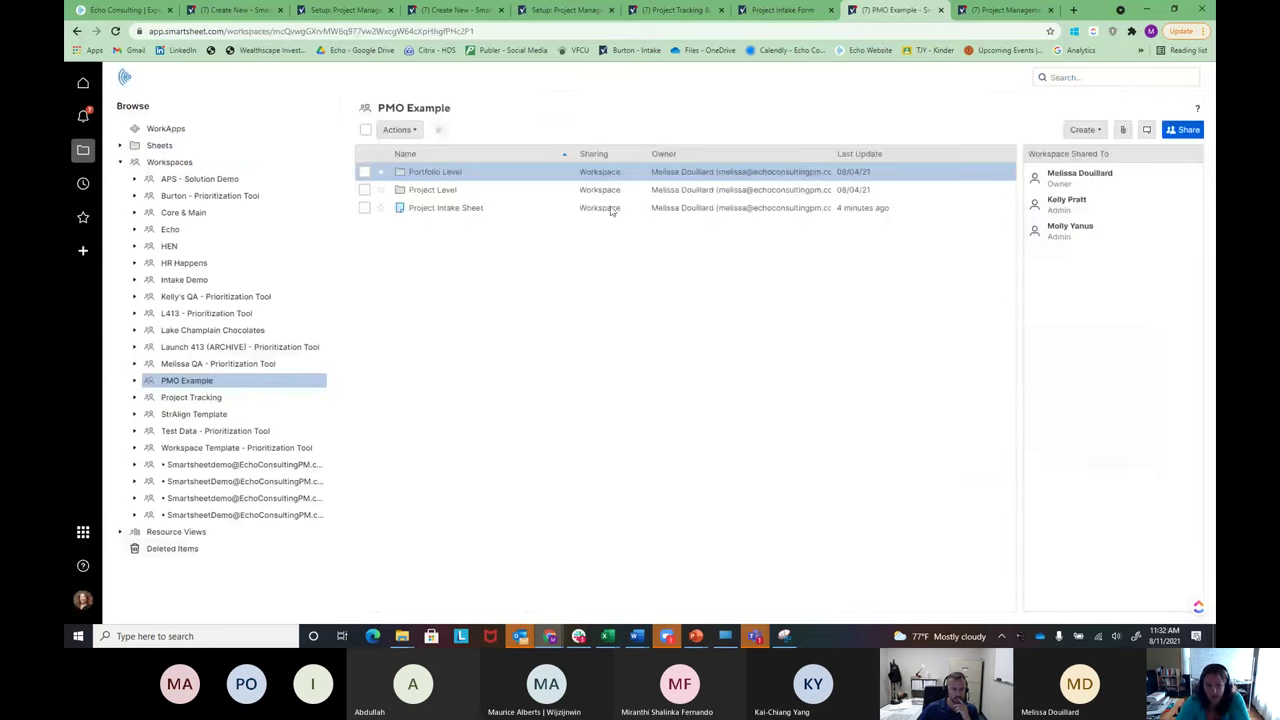
- Open the Project Management Office Portfolio Rollup dashboard from the Portfolio Level folder and examine its project charts
click(433, 175)
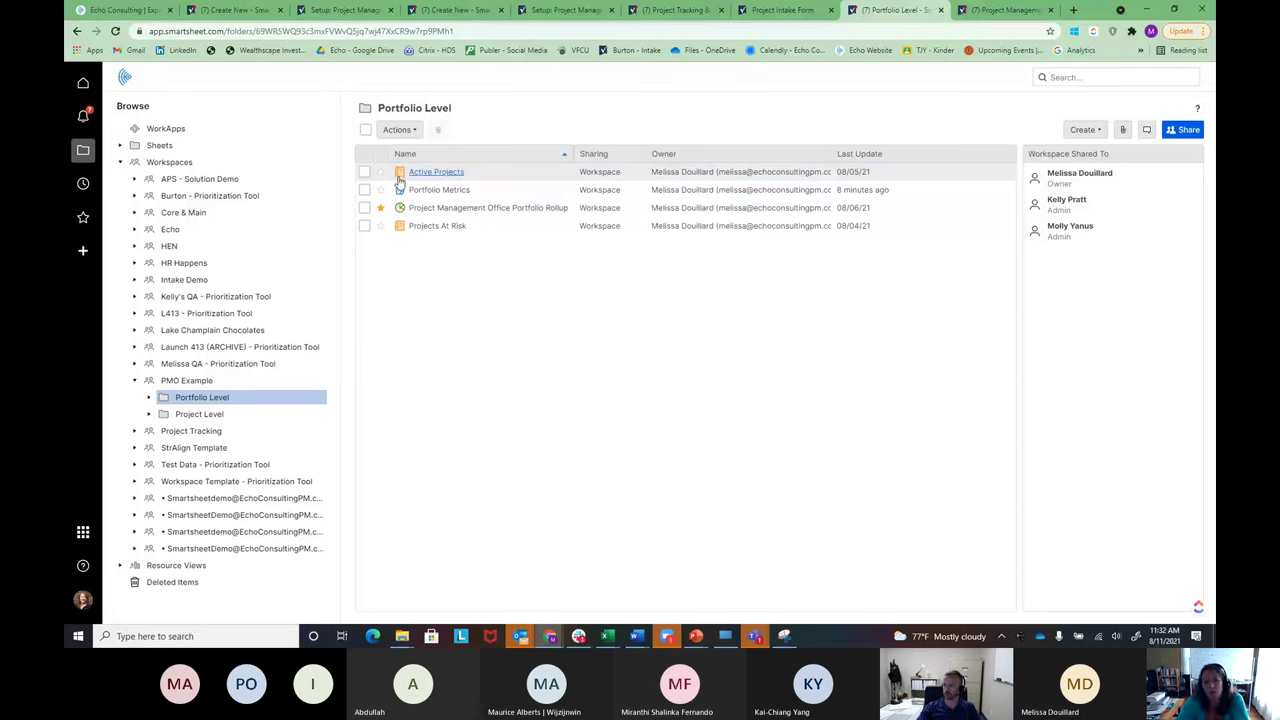
click(400, 176)
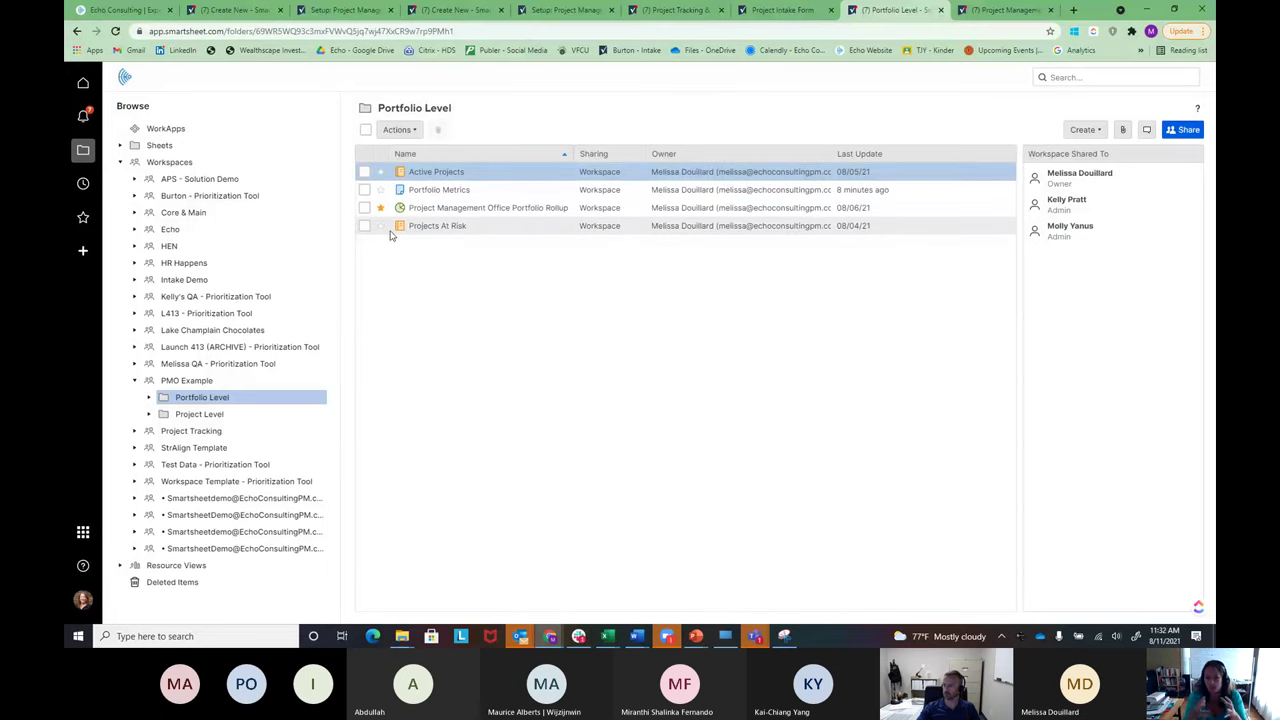
click(455, 212)
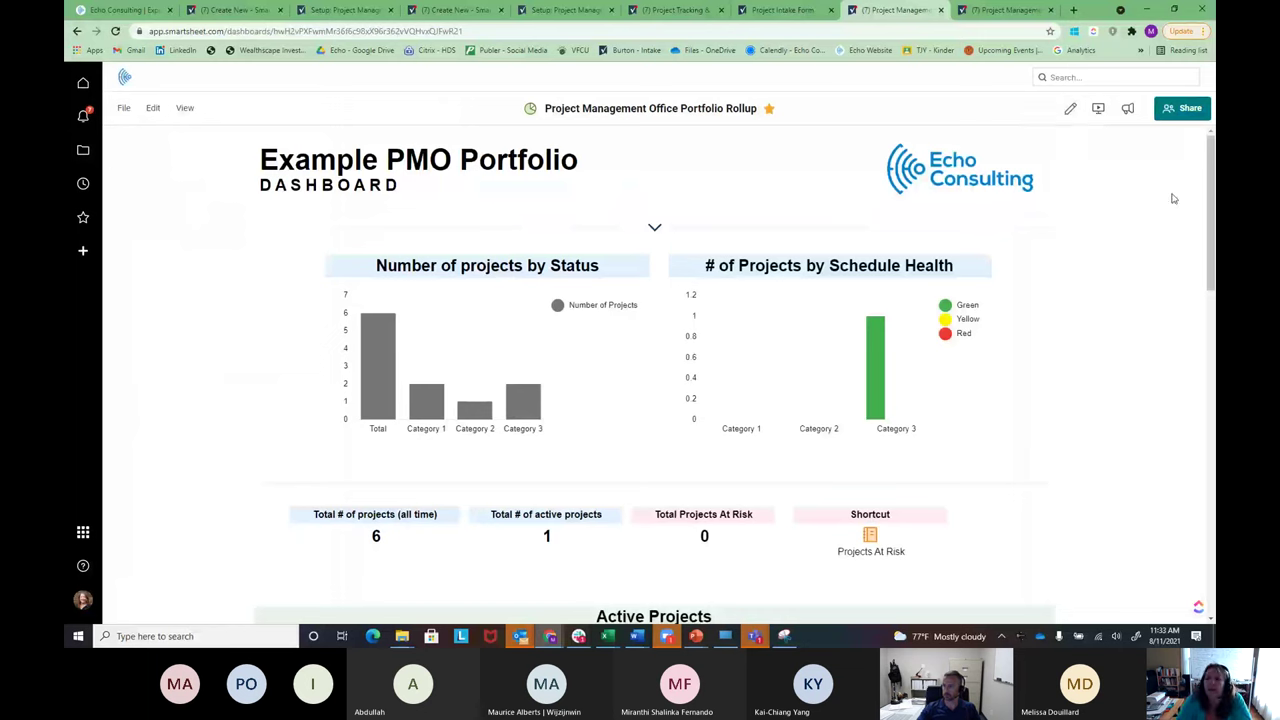
mouse_move(1212, 162)
mouse_down()
mouse_move(1212, 388)
mouse_move(1212, 164)
mouse_up()
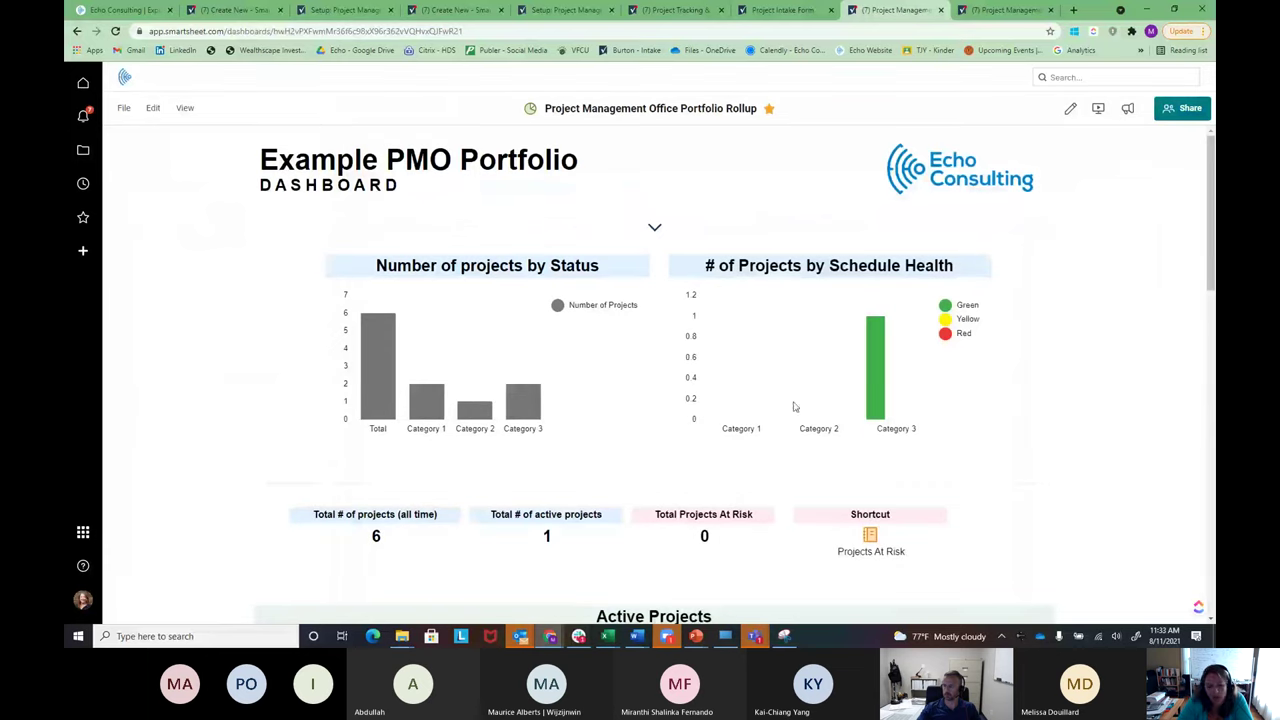
- Put the portfolio rollup dashboard in edit mode and open the settings of the # of Projects by Schedule Health chart
scroll(1169, 243, down, 3)
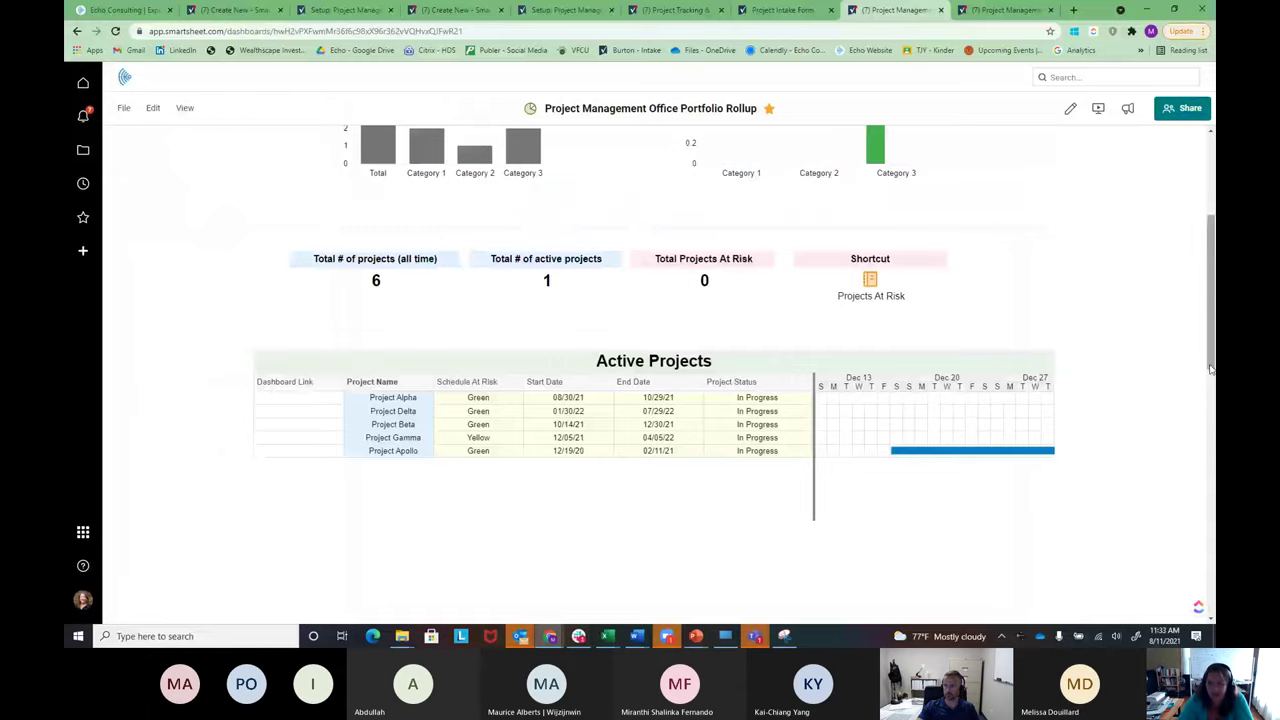
drag(1211, 300, 1103, 261)
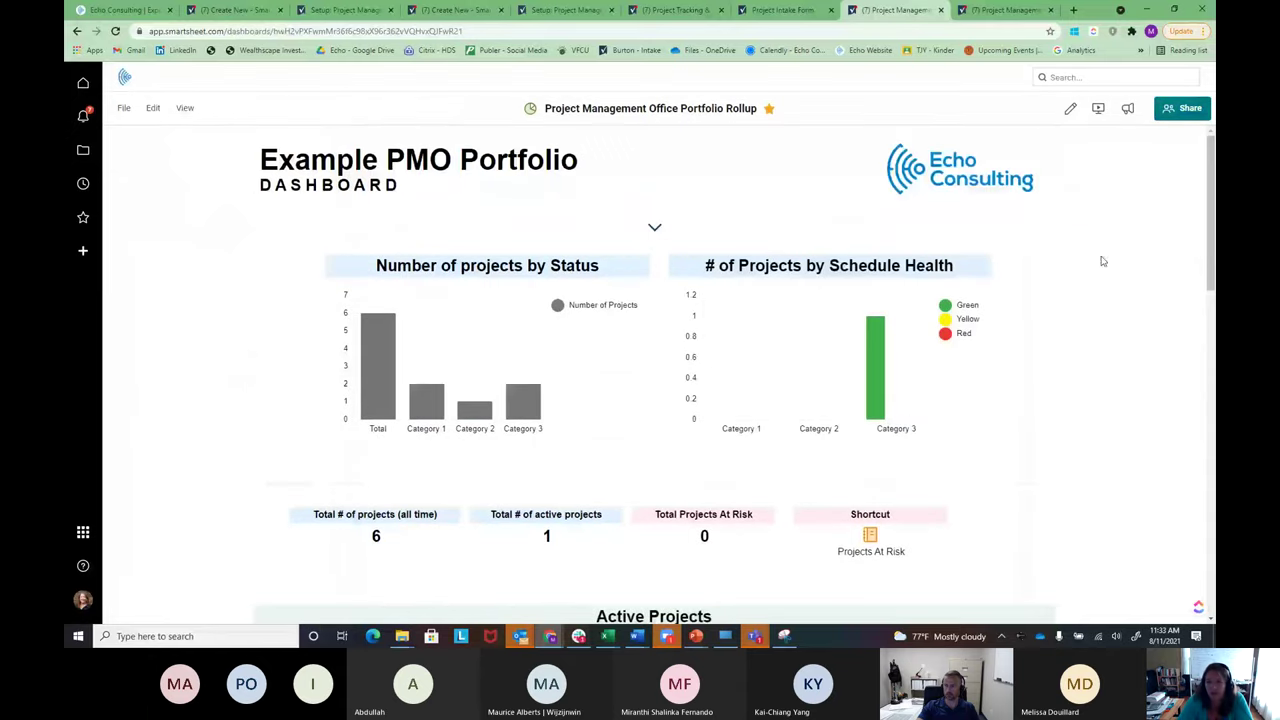
click(1071, 110)
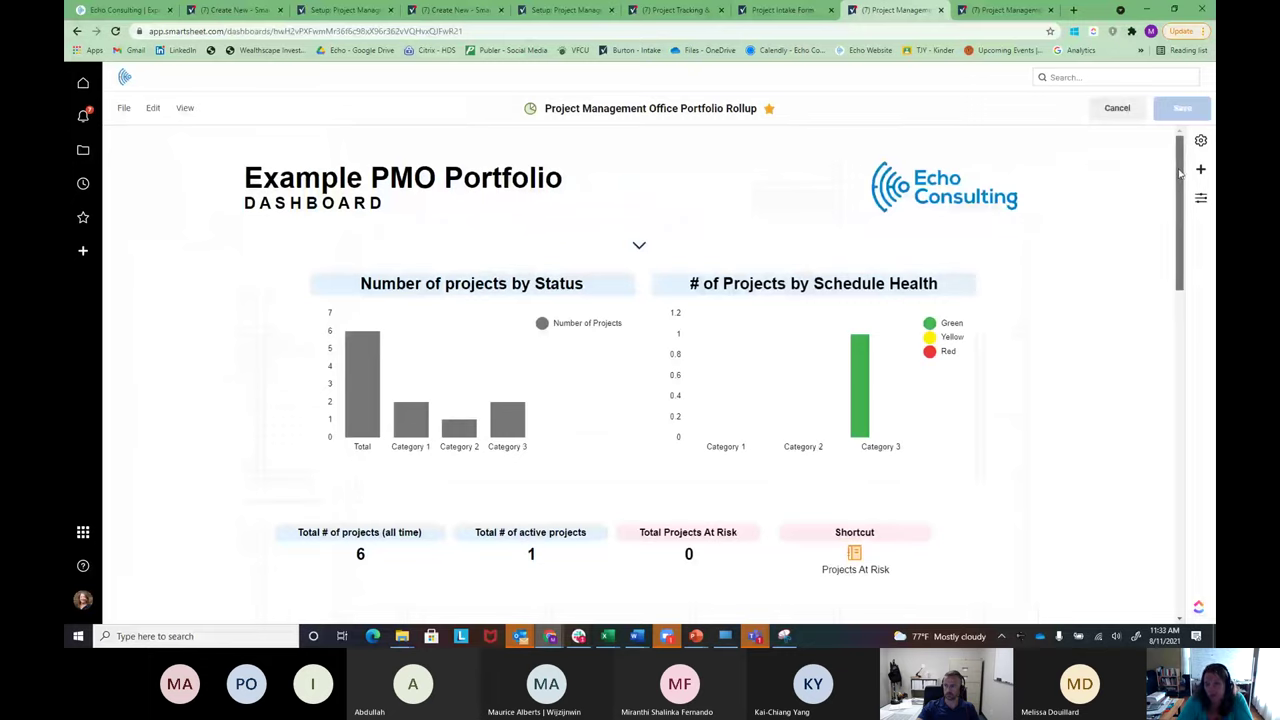
scroll(1181, 197, down, 1)
drag(1181, 197, 1181, 187)
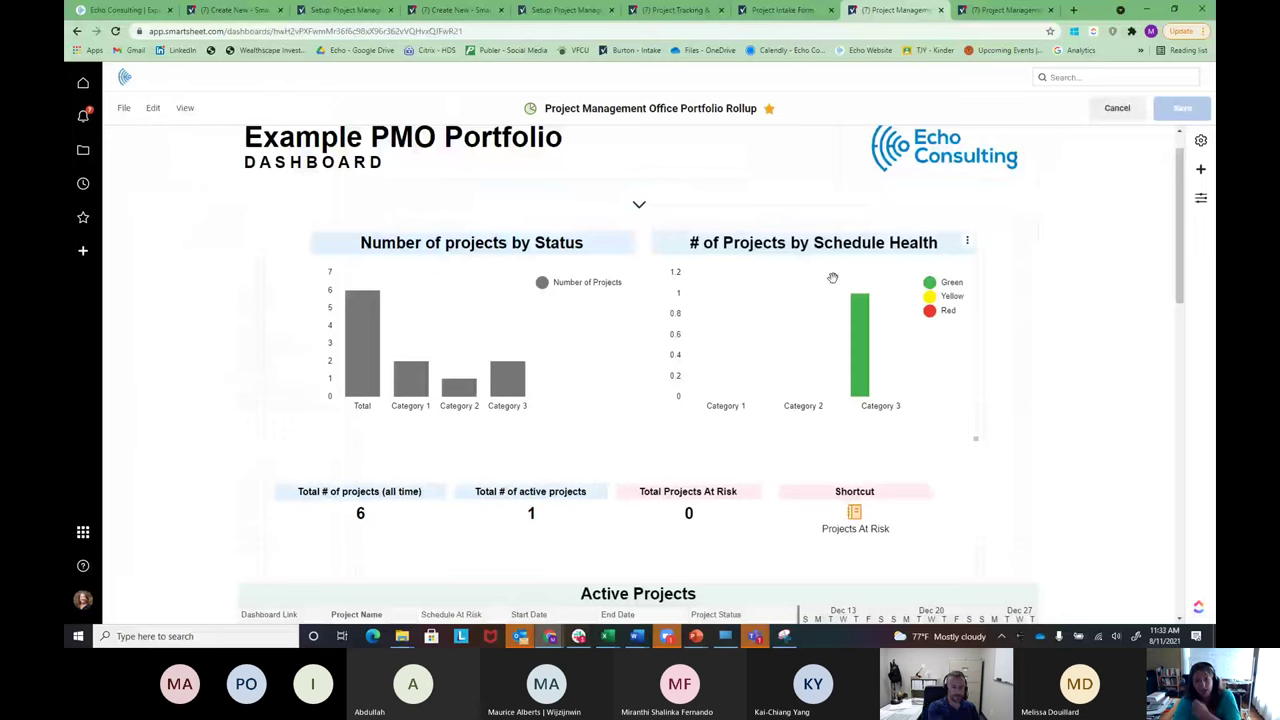
click(967, 242)
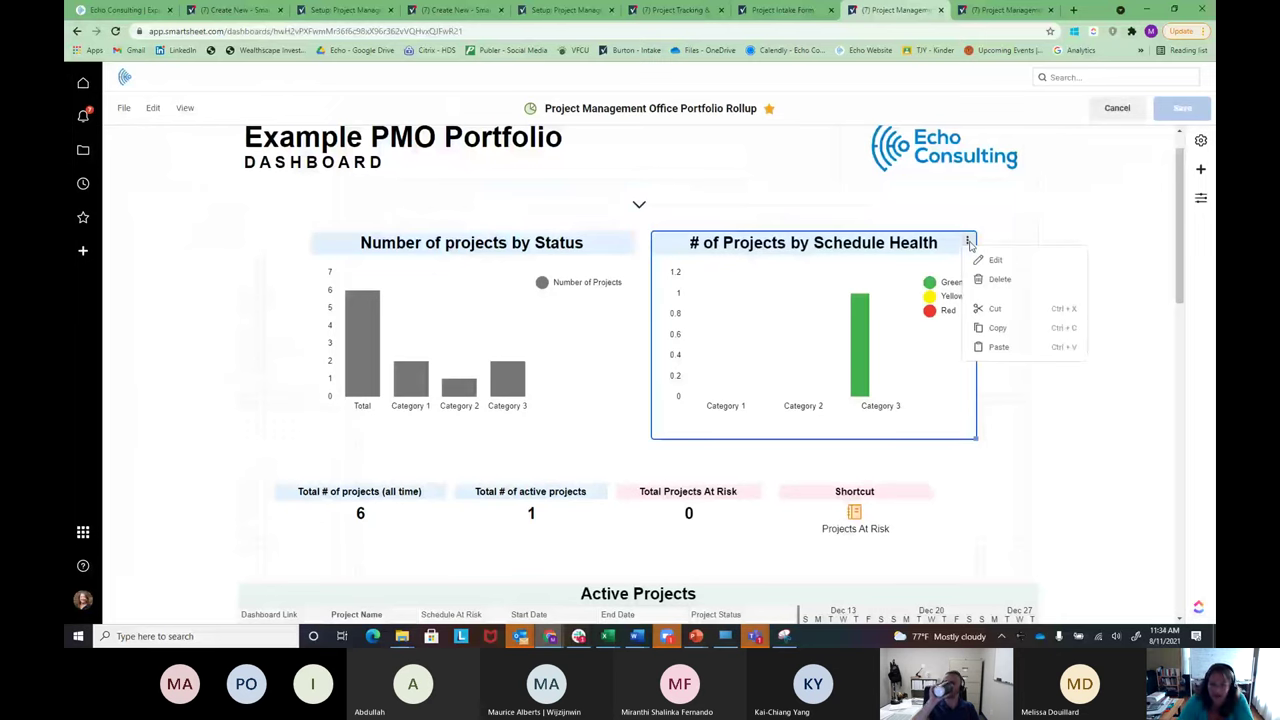
click(992, 260)
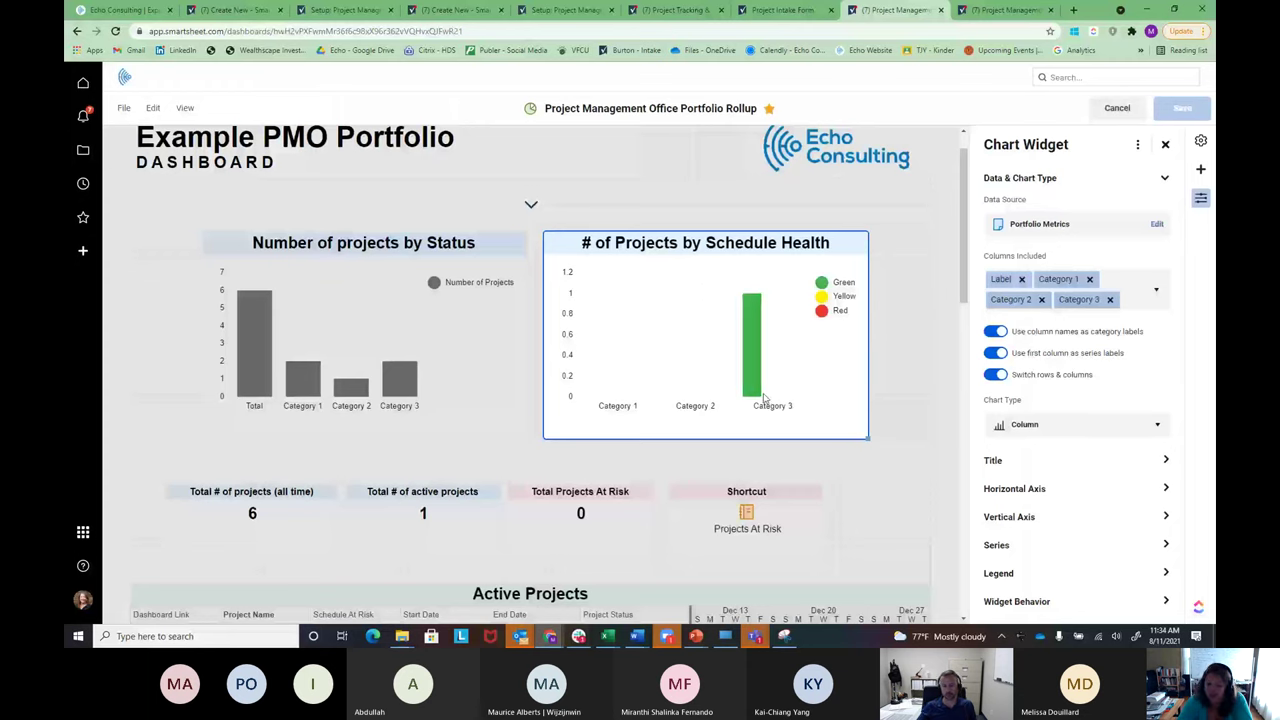
mouse_move(757, 396)
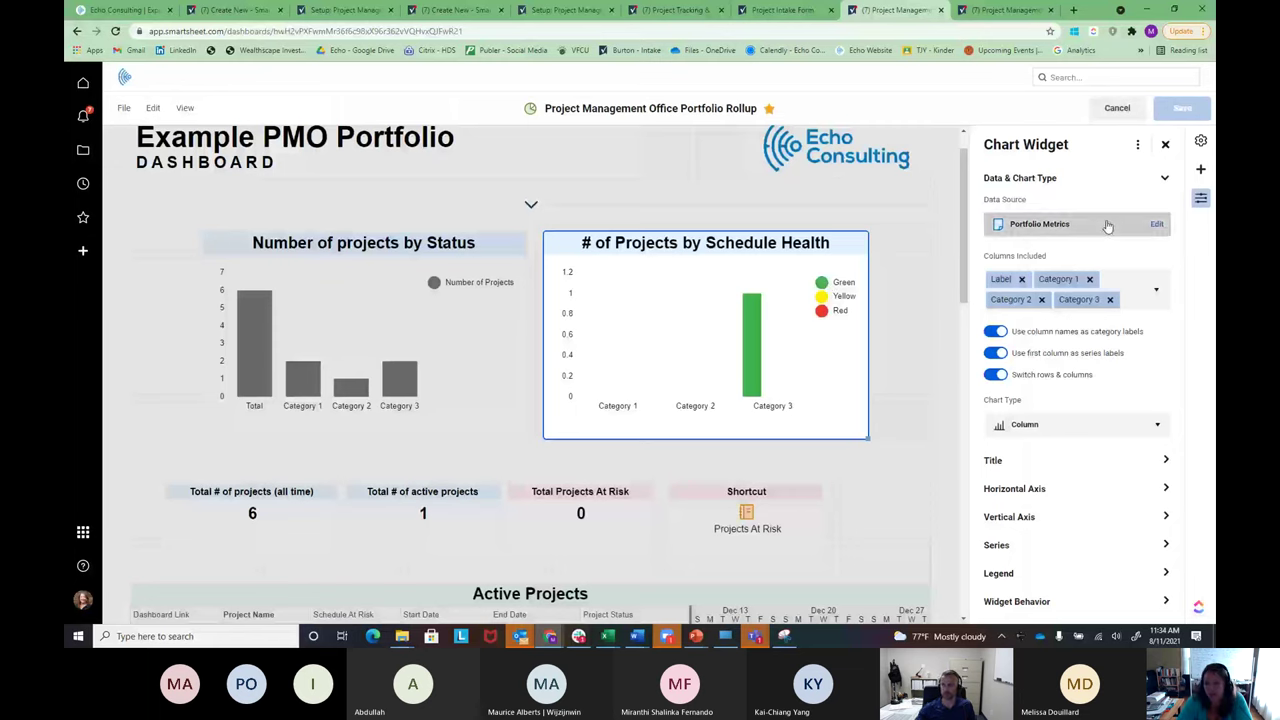
- Change the chart's Portfolio Metrics data to the Label and Total cells of the Green, Yellow and Red rows under Project Schedule Health (Active)
click(1020, 428)
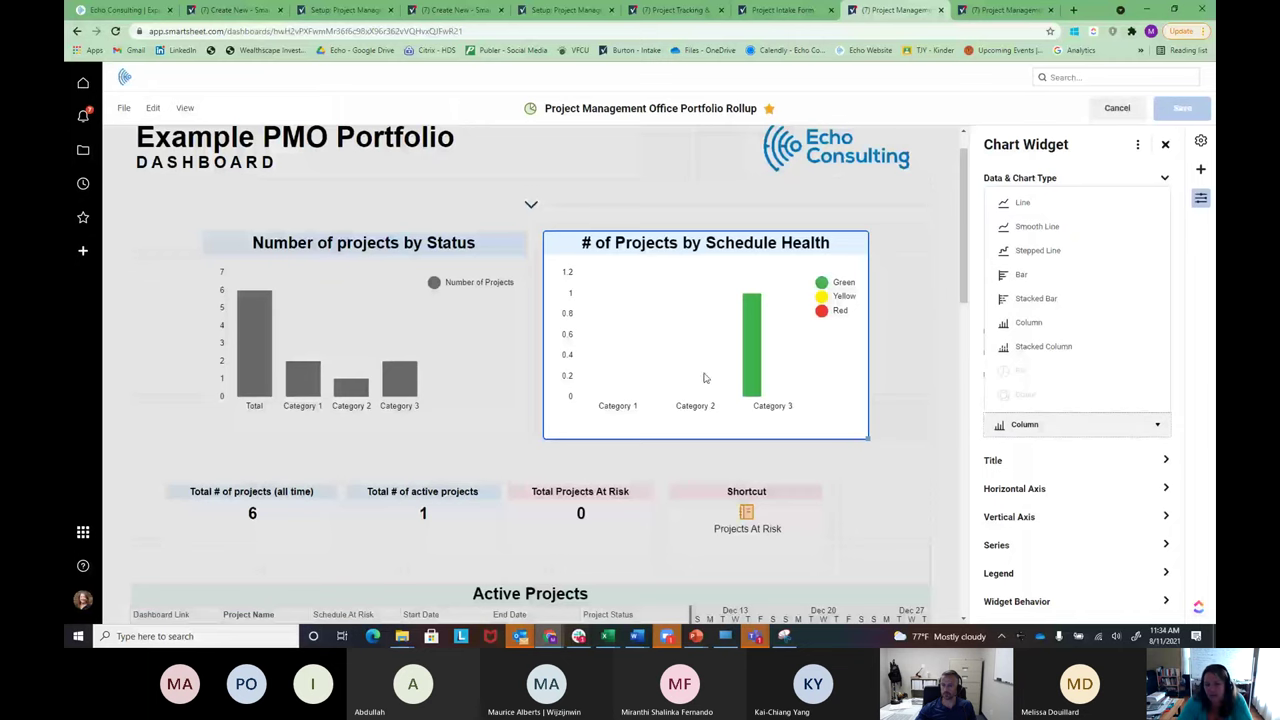
click(1074, 171)
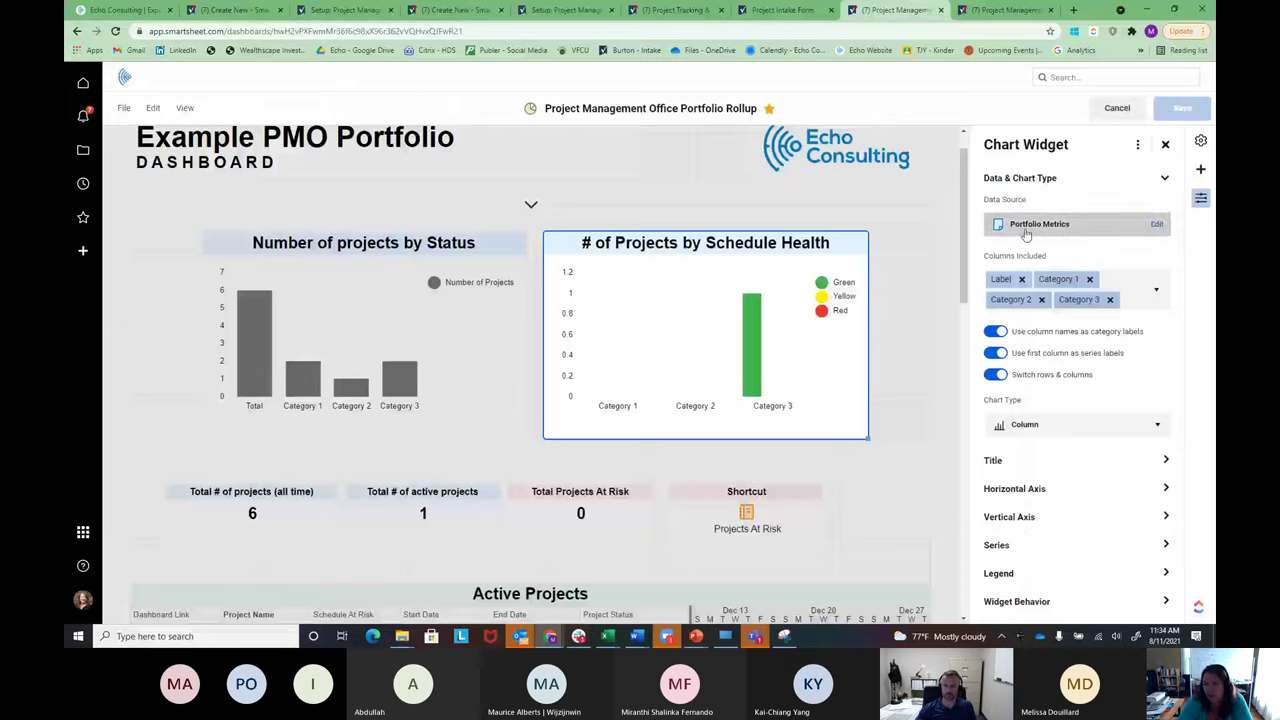
click(1157, 226)
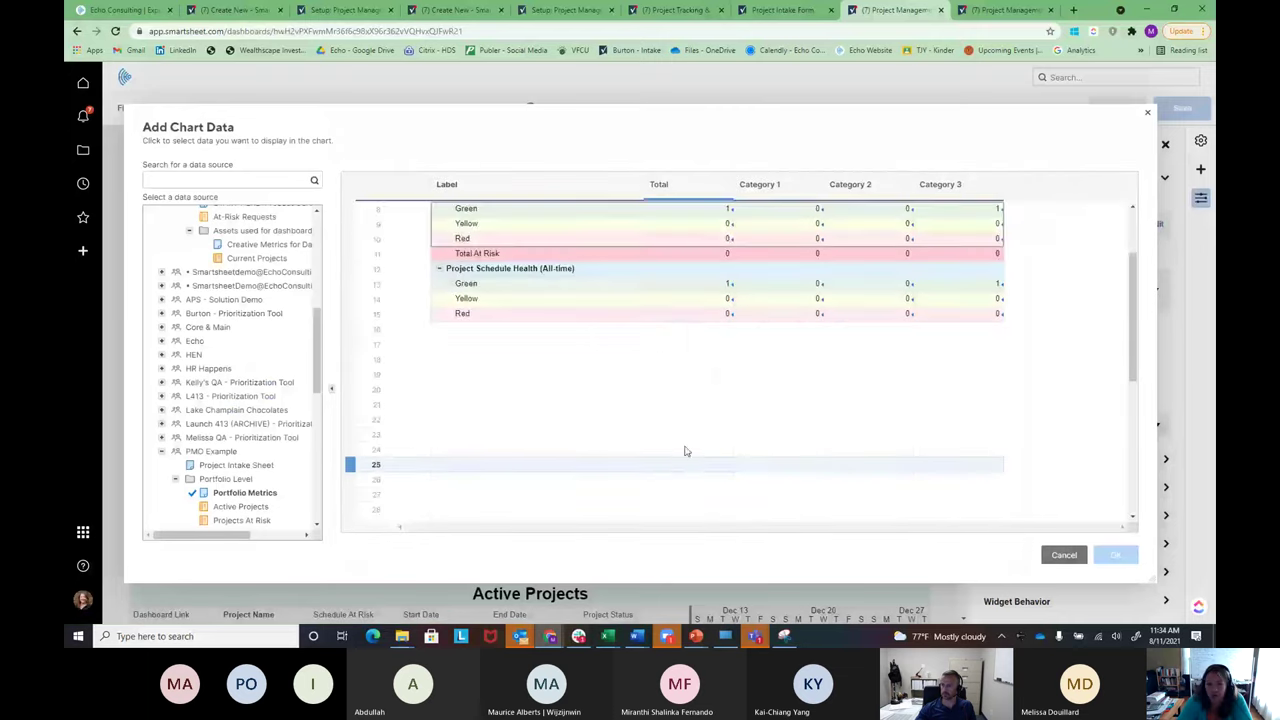
scroll(681, 448, up, 1)
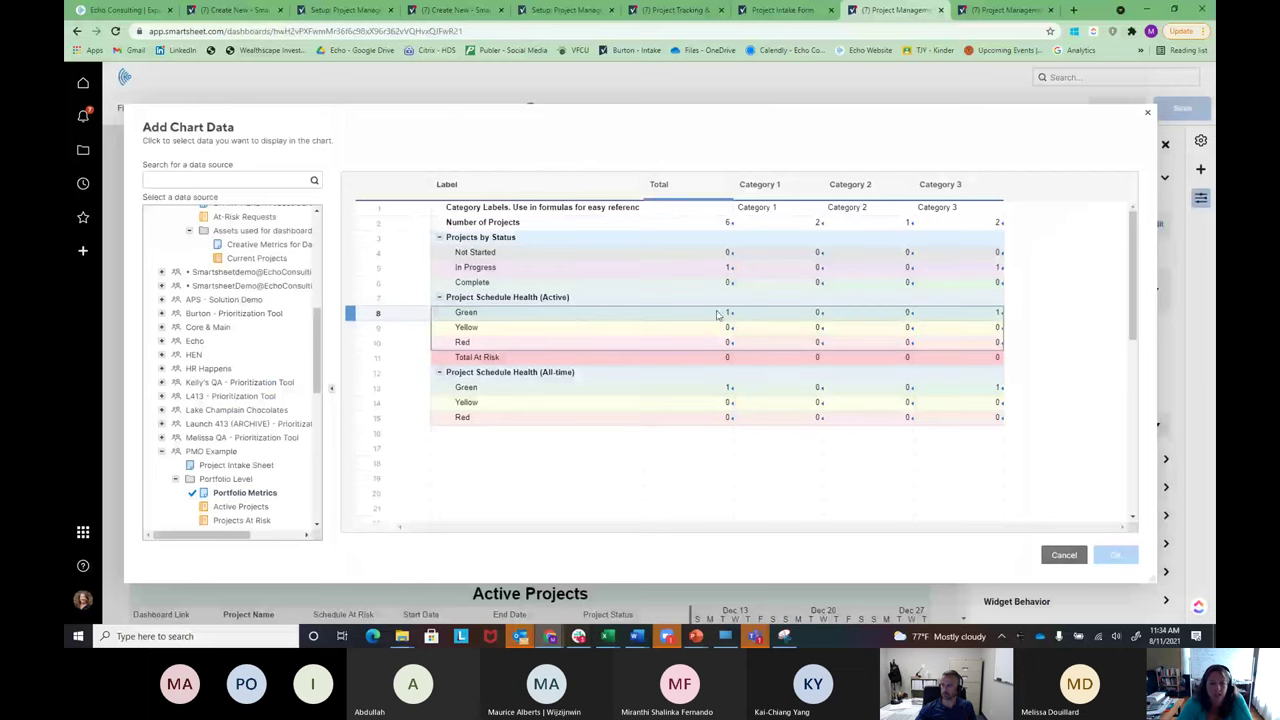
drag(581, 314, 698, 344)
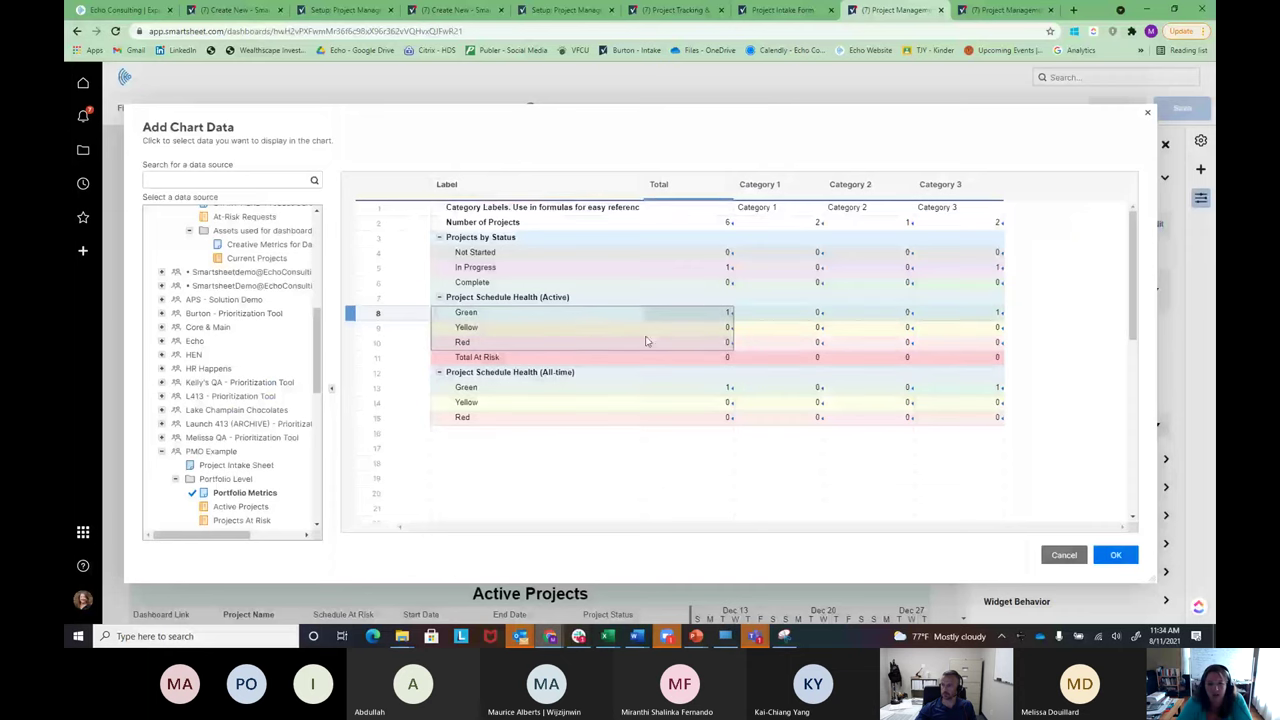
drag(591, 318, 995, 345)
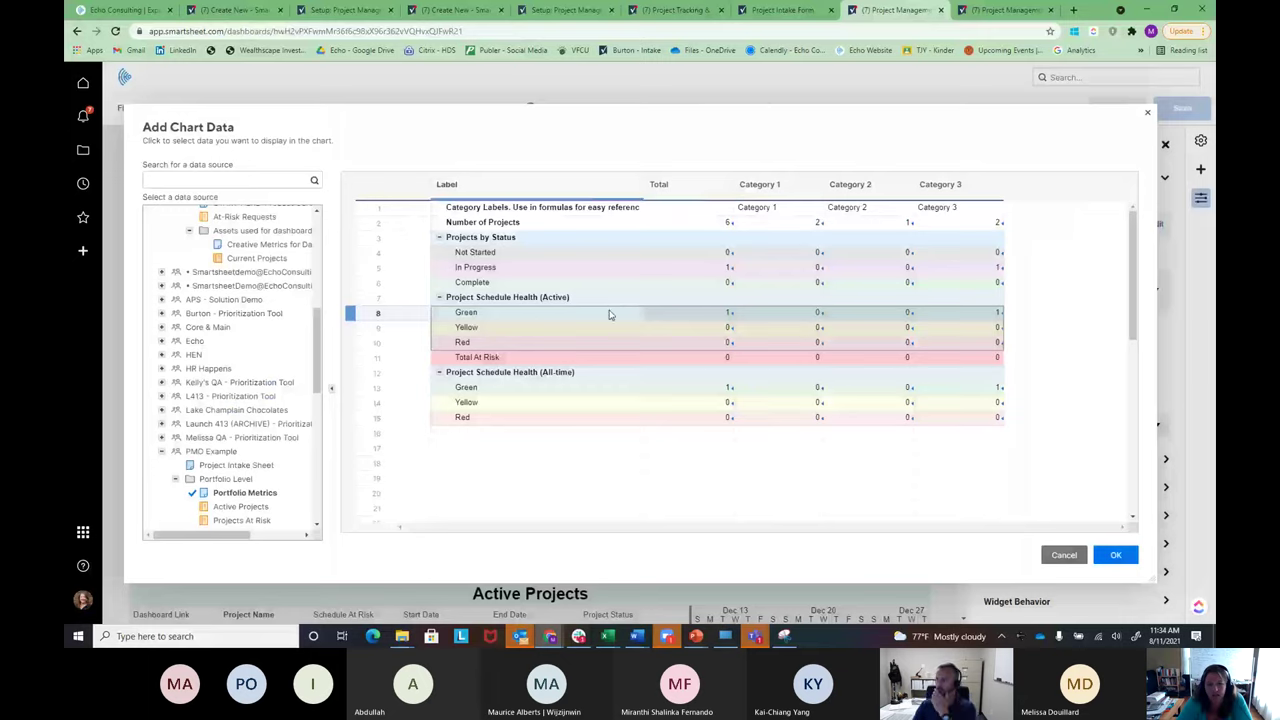
drag(612, 314, 685, 347)
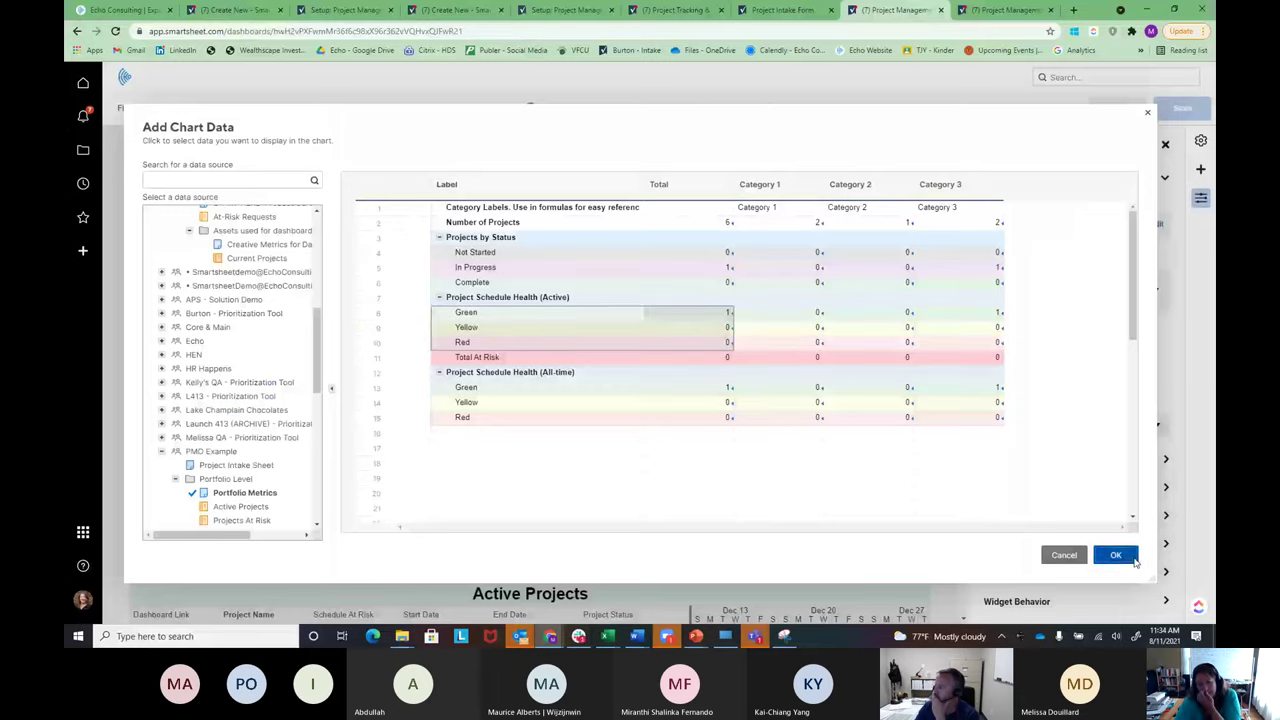
click(1128, 558)
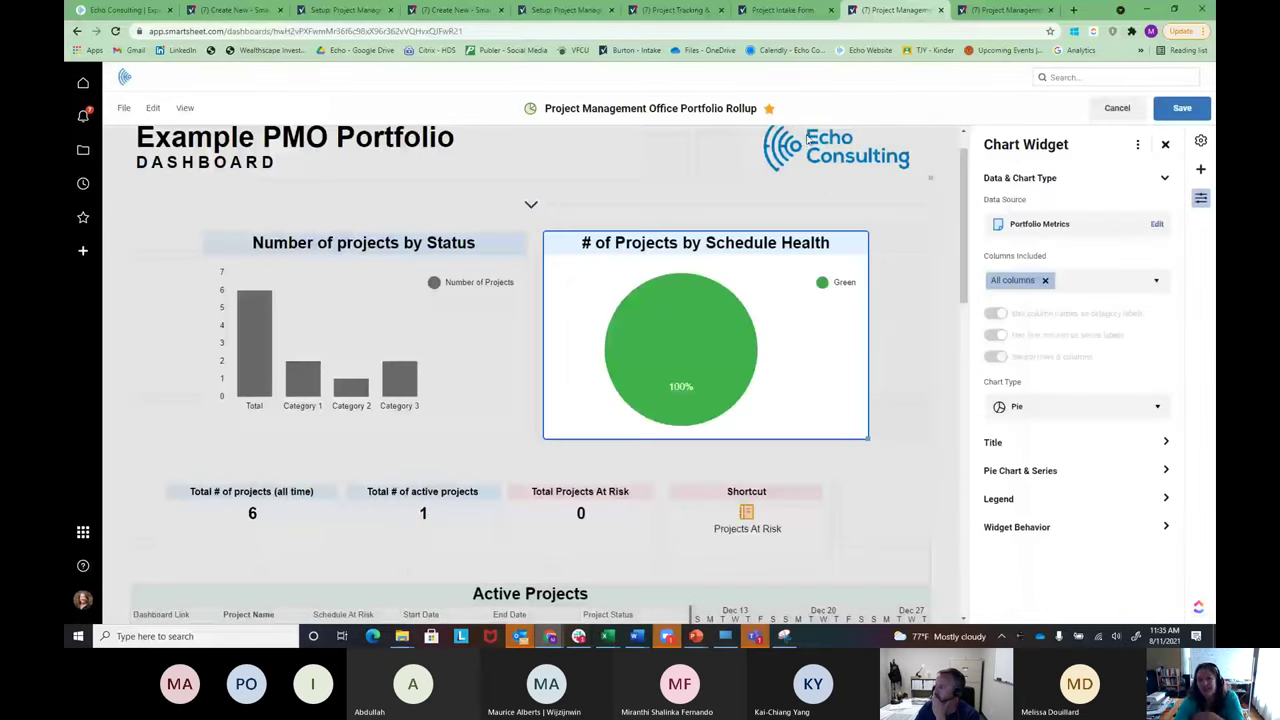
- Set the schedule health chart's type to Pie and its value labels to Amount
click(1022, 414)
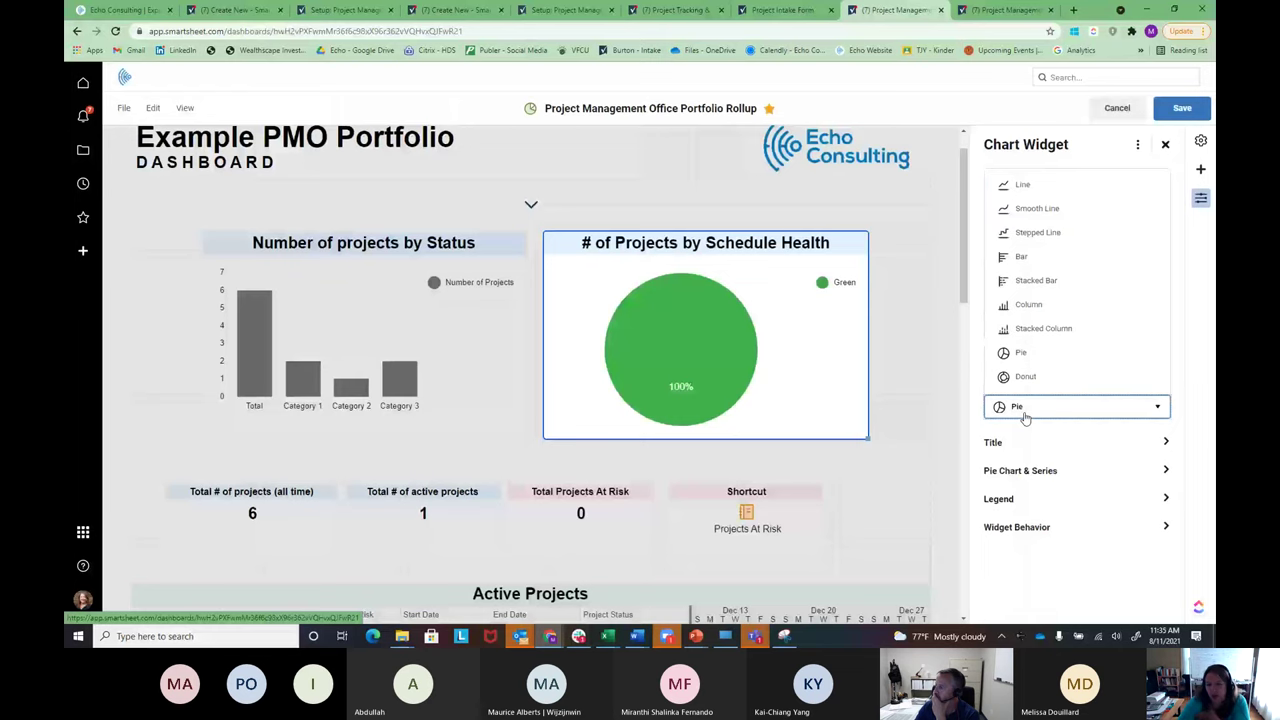
click(1022, 352)
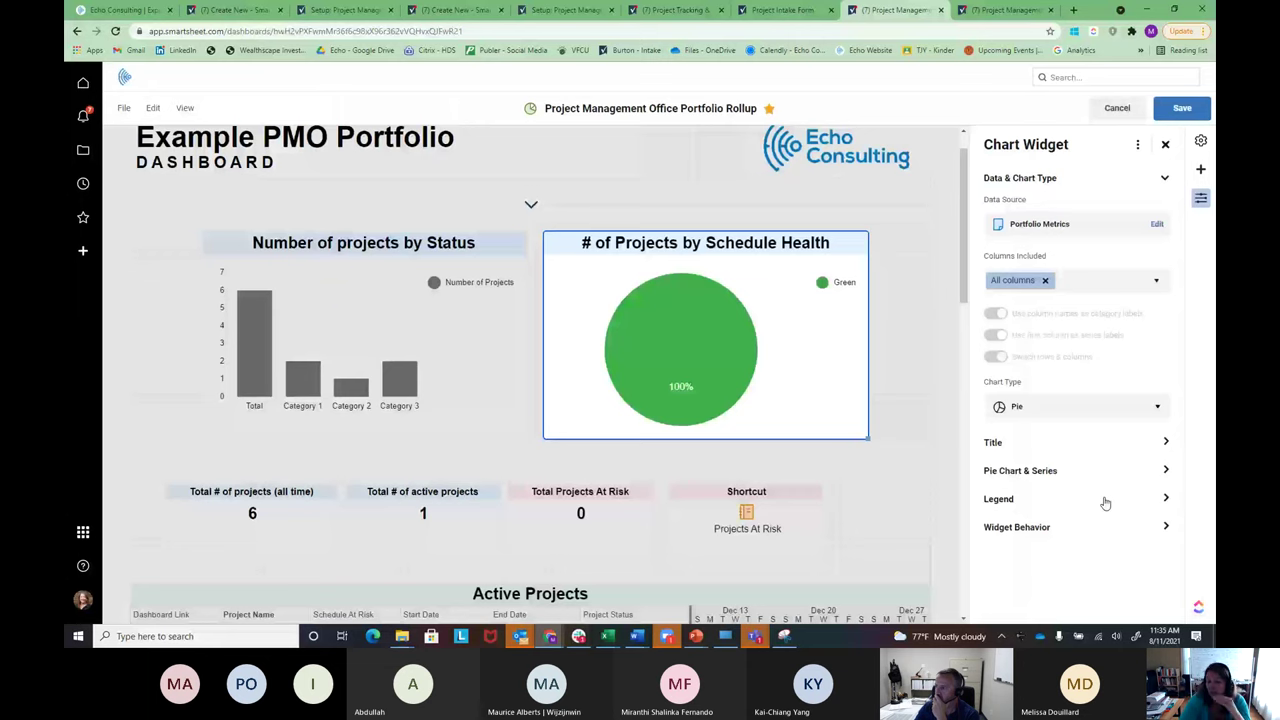
click(1042, 470)
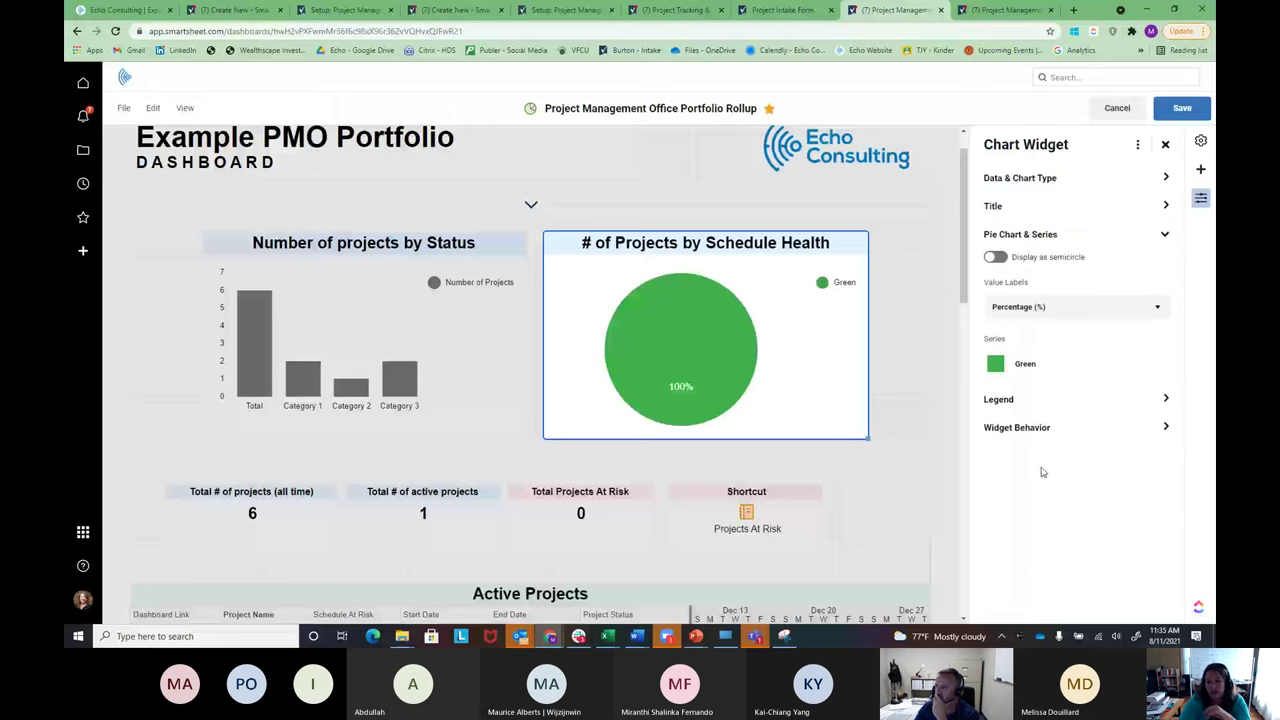
click(1020, 308)
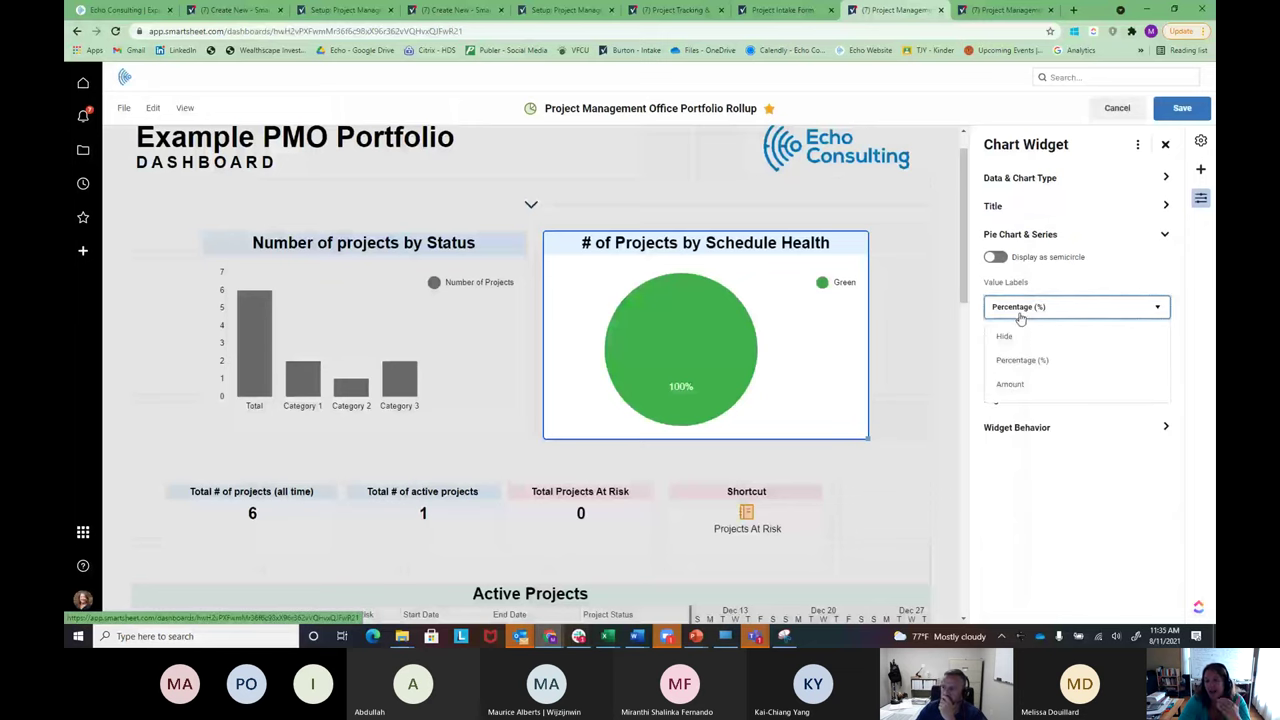
click(1012, 385)
mouse_move(695, 399)
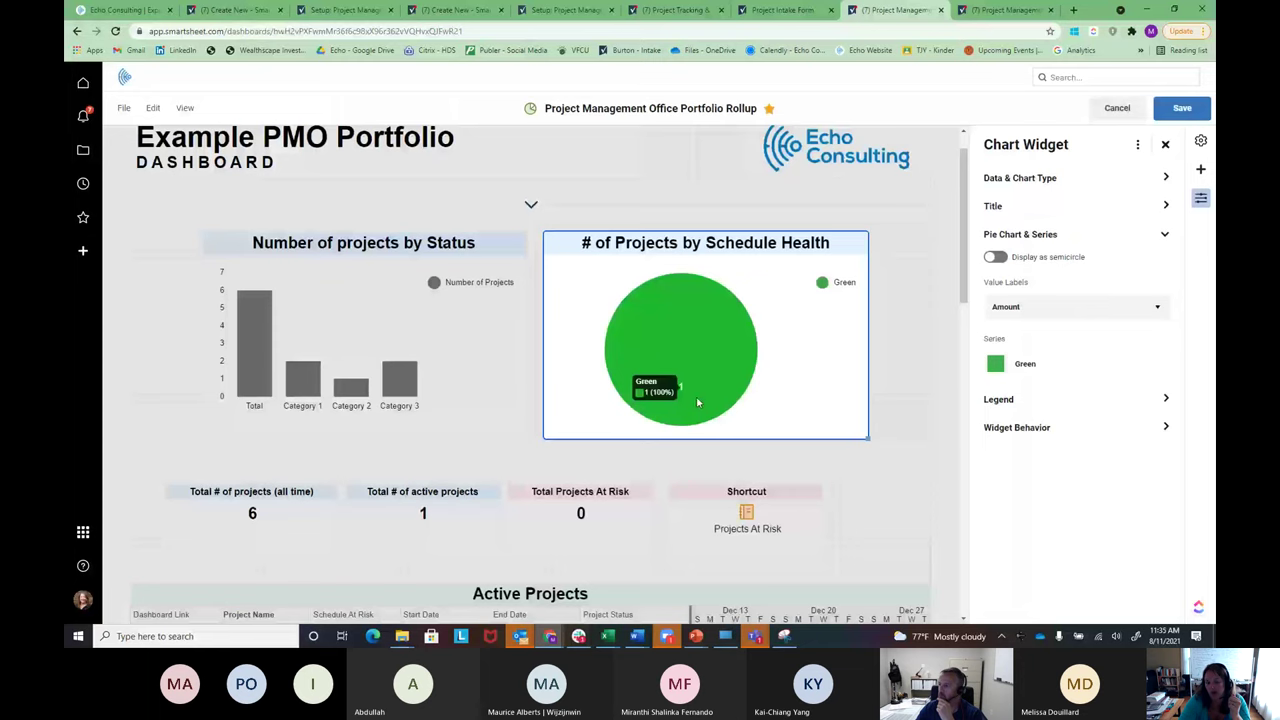
- Display the schedule health pie chart as a semicircle and check the colors available for its Green series
click(1011, 400)
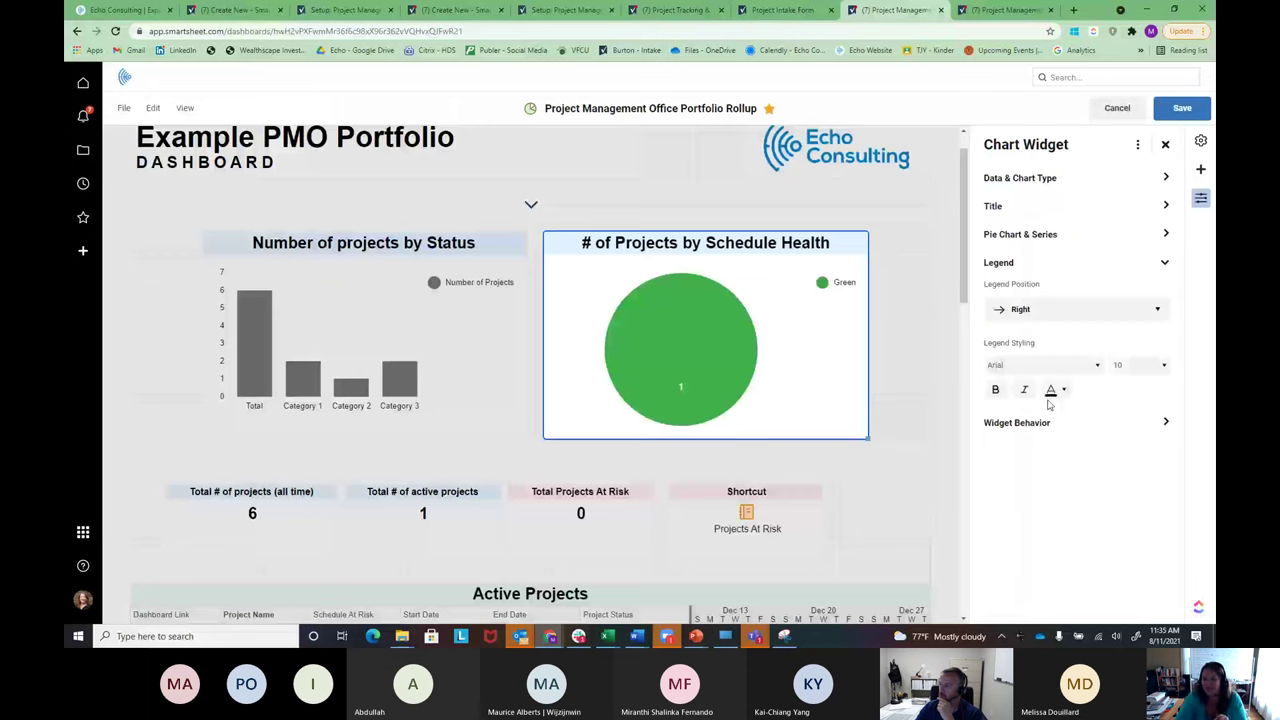
click(1038, 240)
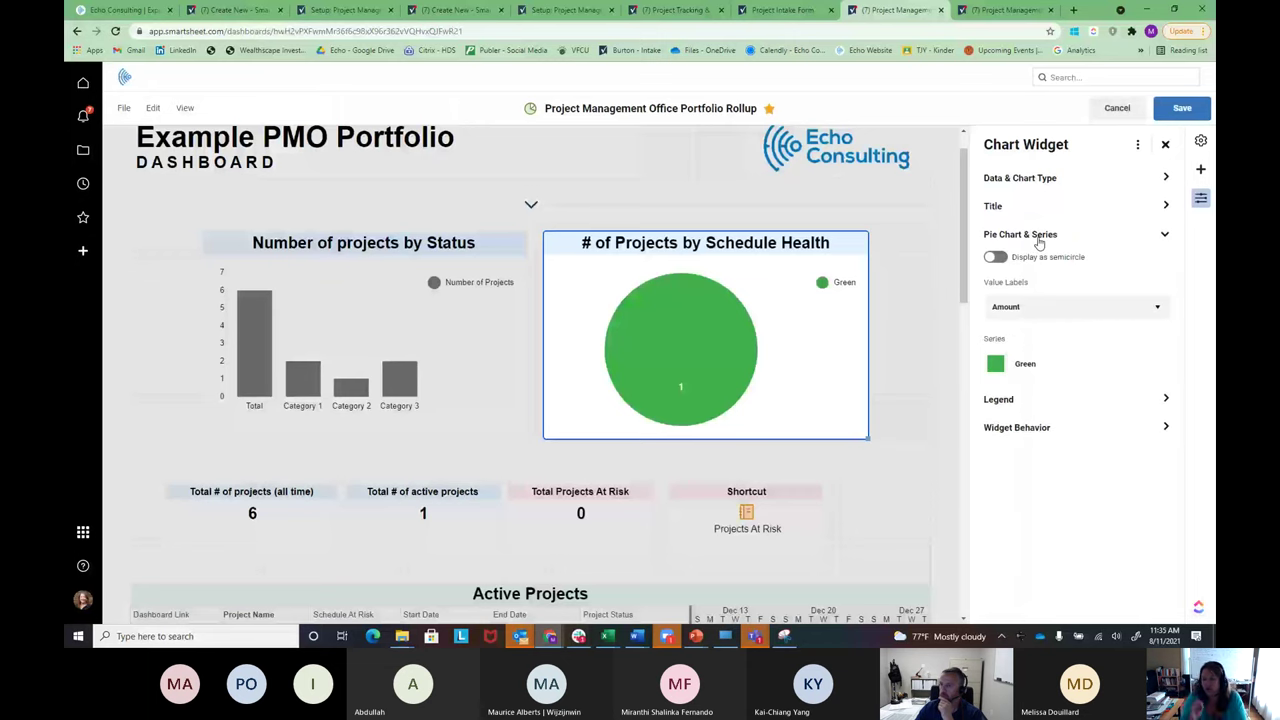
click(997, 257)
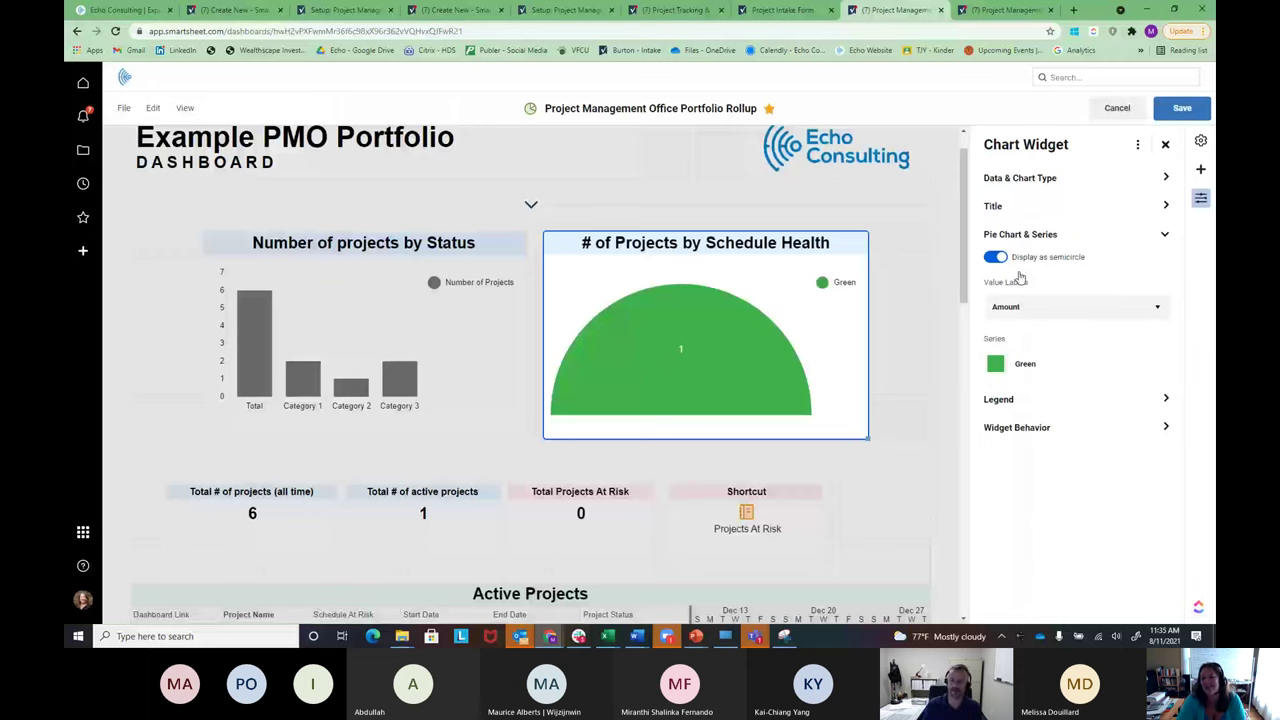
click(990, 366)
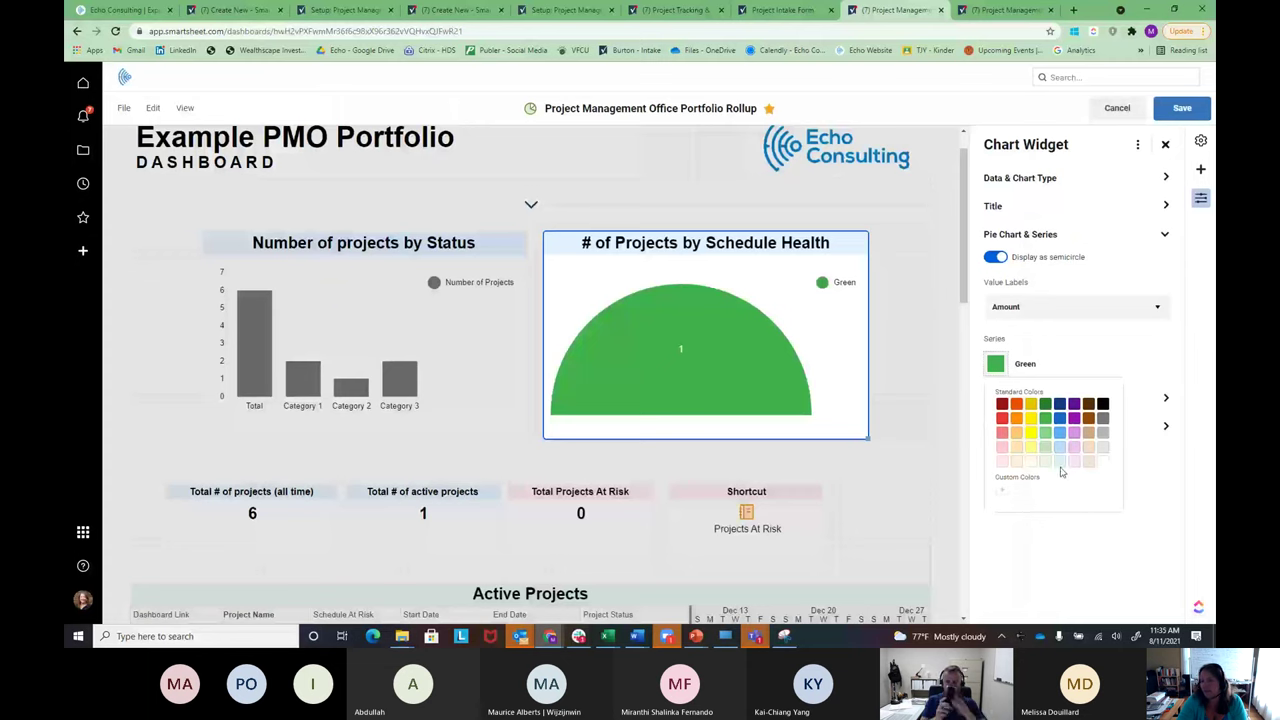
click(1128, 364)
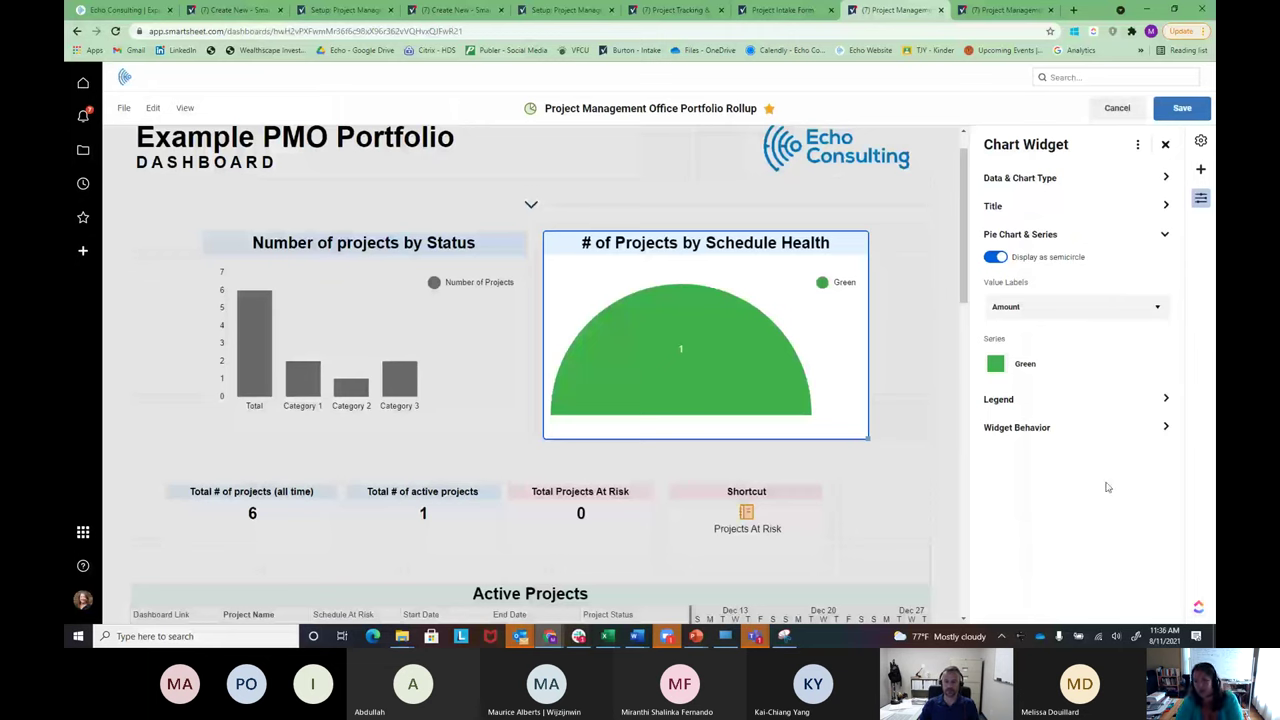
- Review the chart's legend options and set its widget behavior to Open a Smartsheet item
click(1165, 399)
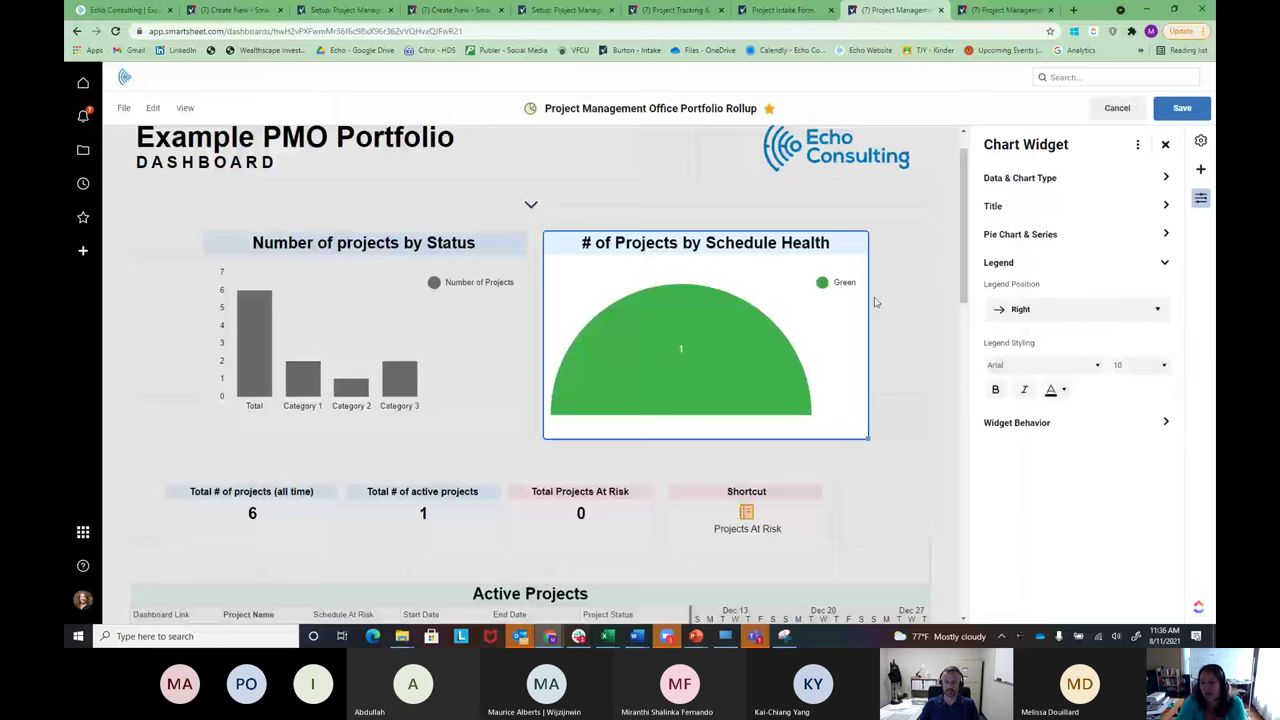
click(1048, 423)
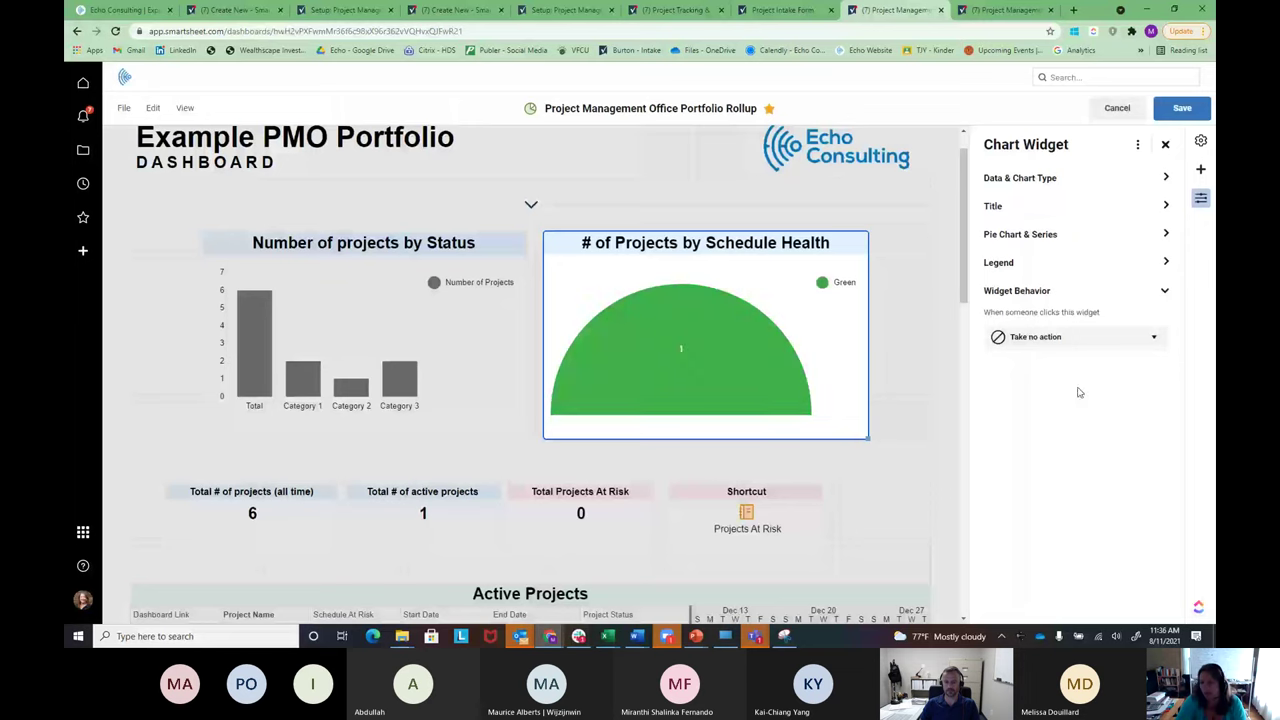
click(1030, 337)
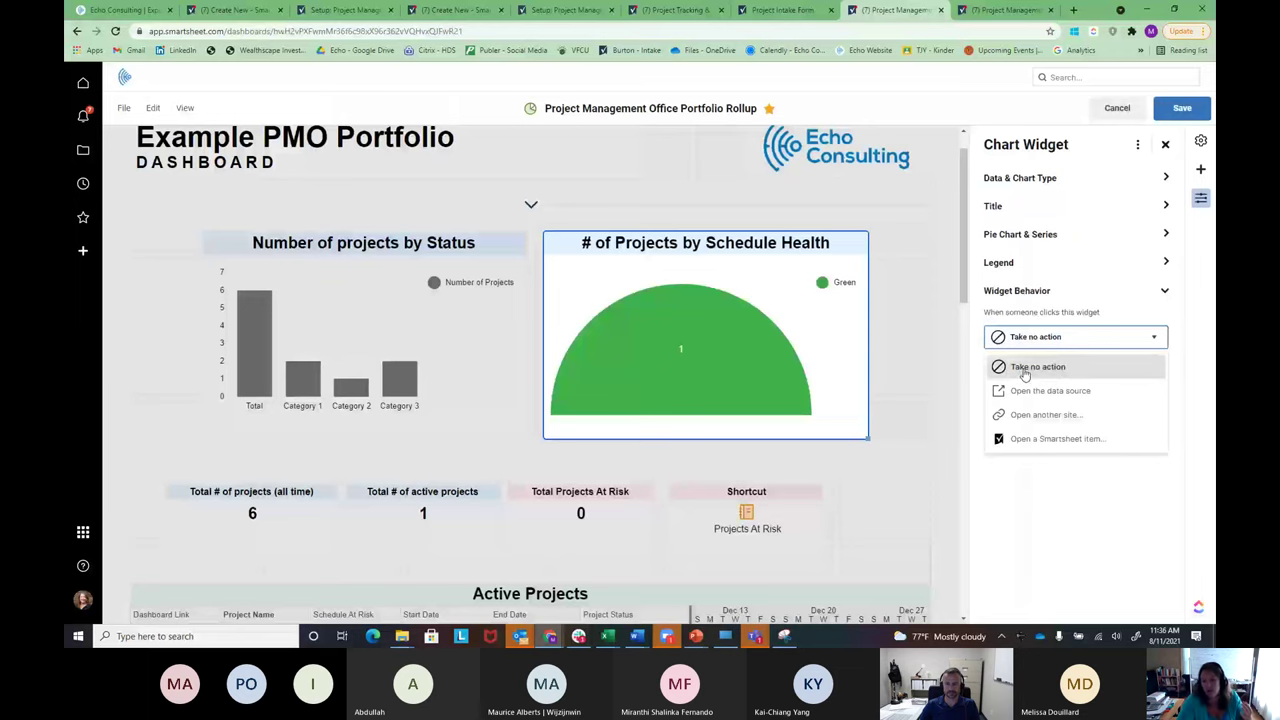
click(1048, 440)
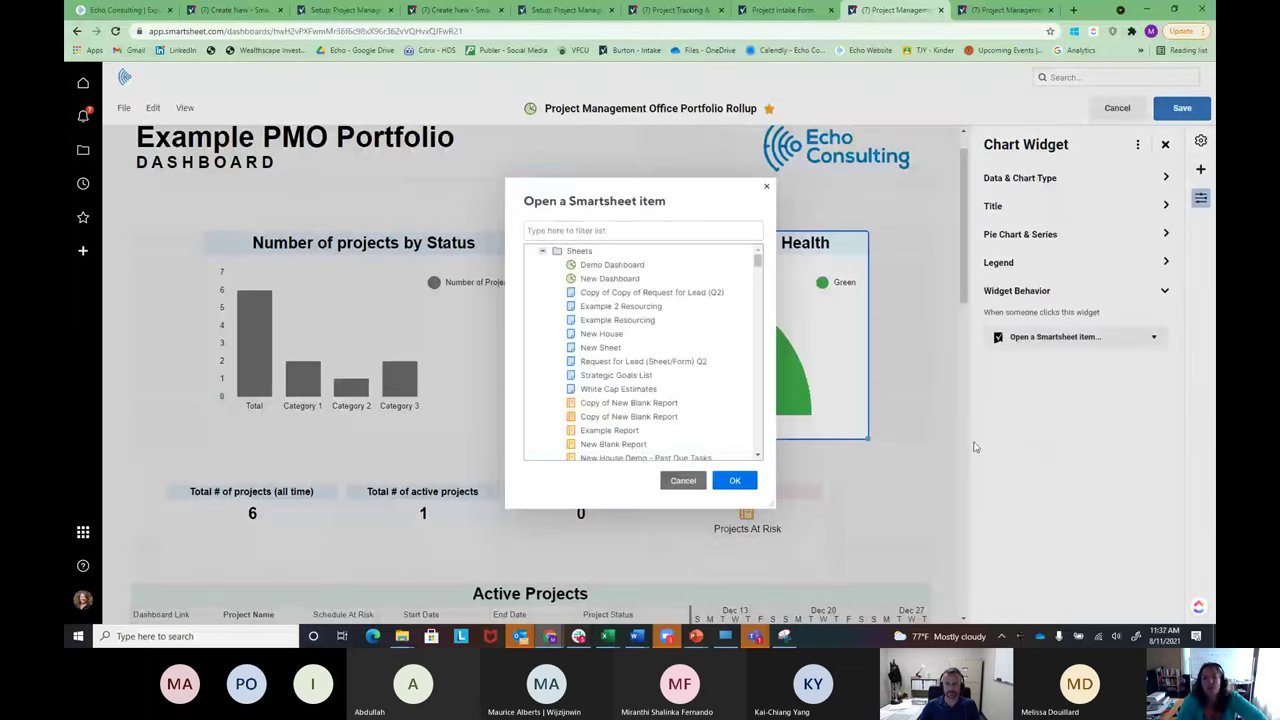
click(543, 250)
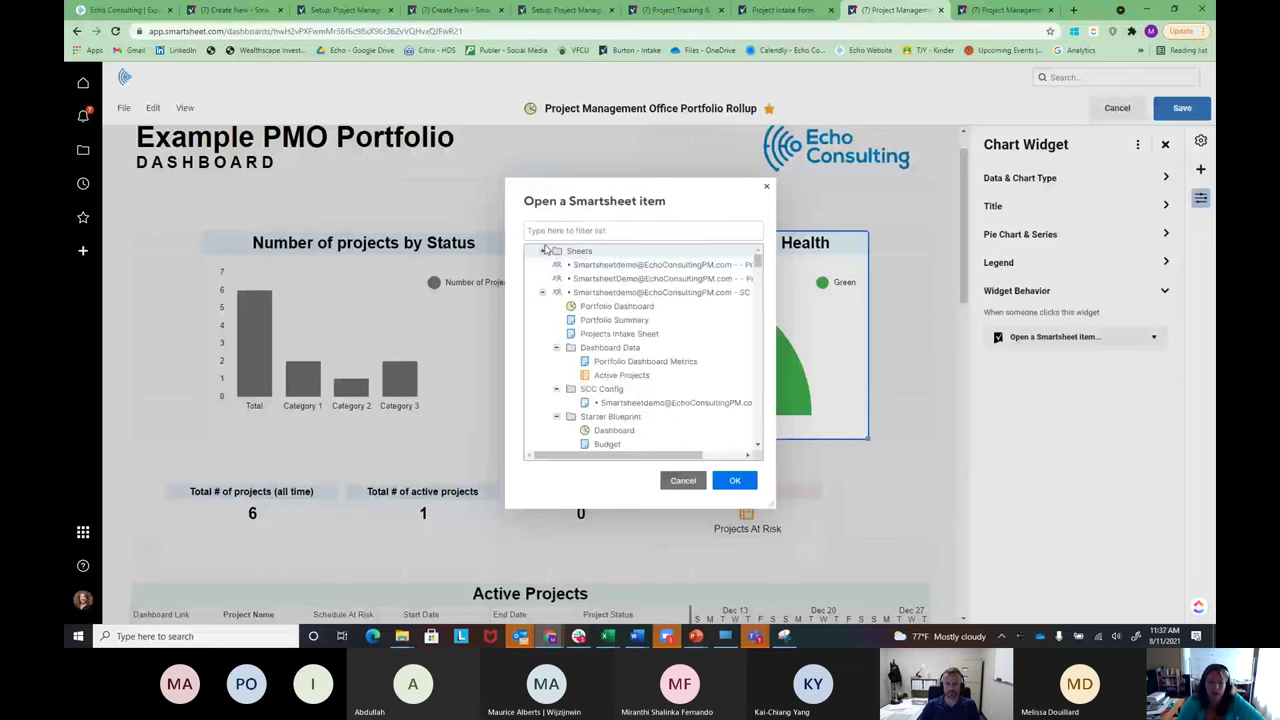
click(595, 229)
text(pmo)
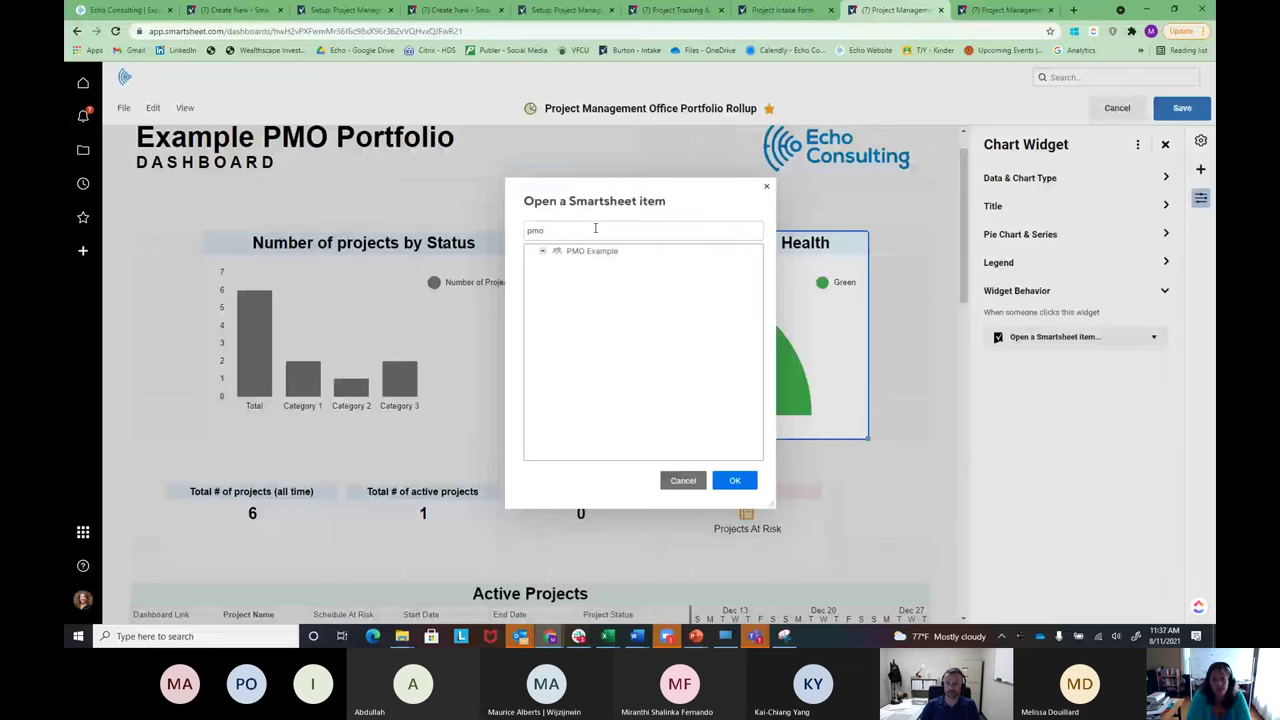
double_click(535, 230)
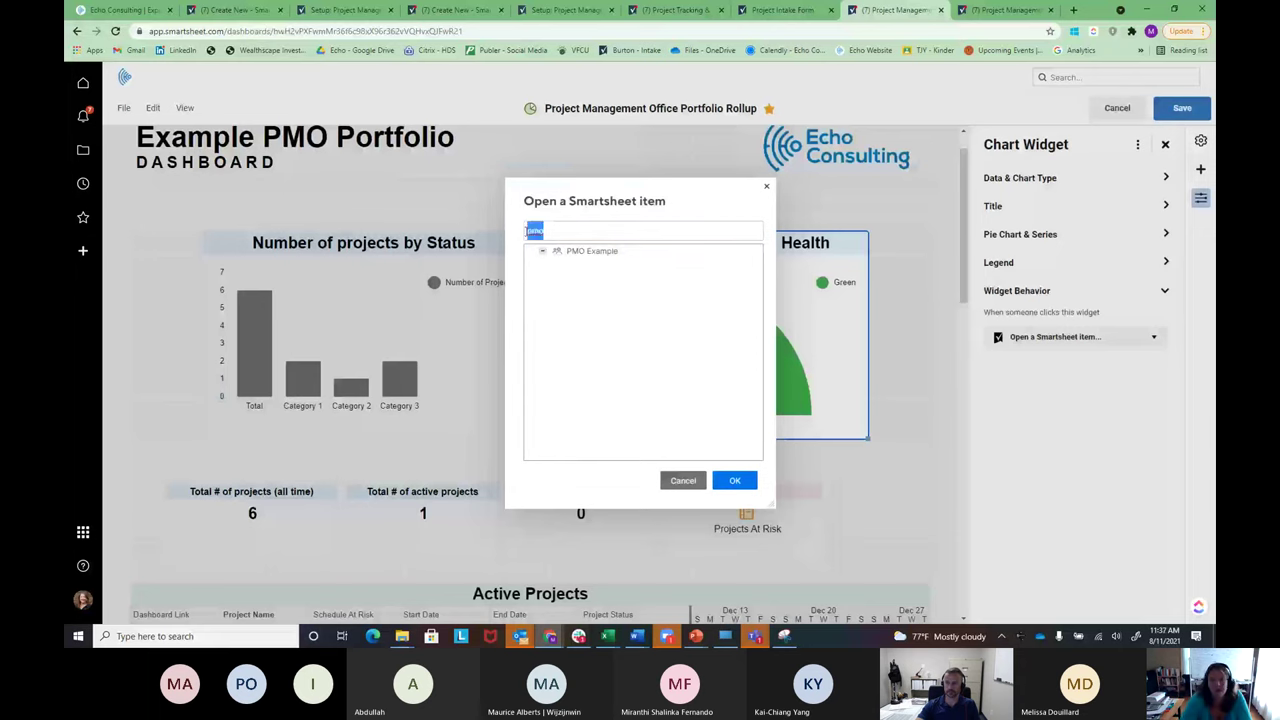
key(BackSpace)
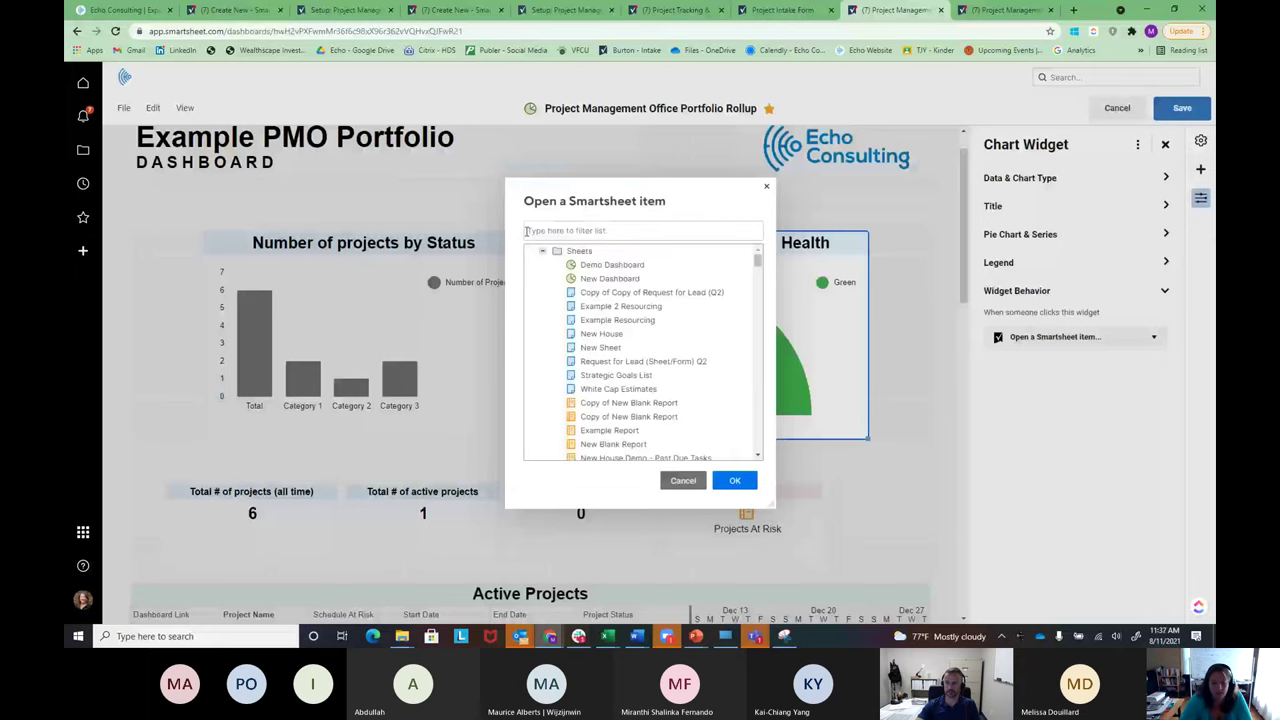
- Dismiss the Smartsheet item selection without choosing an item and save the dashboard
click(684, 480)
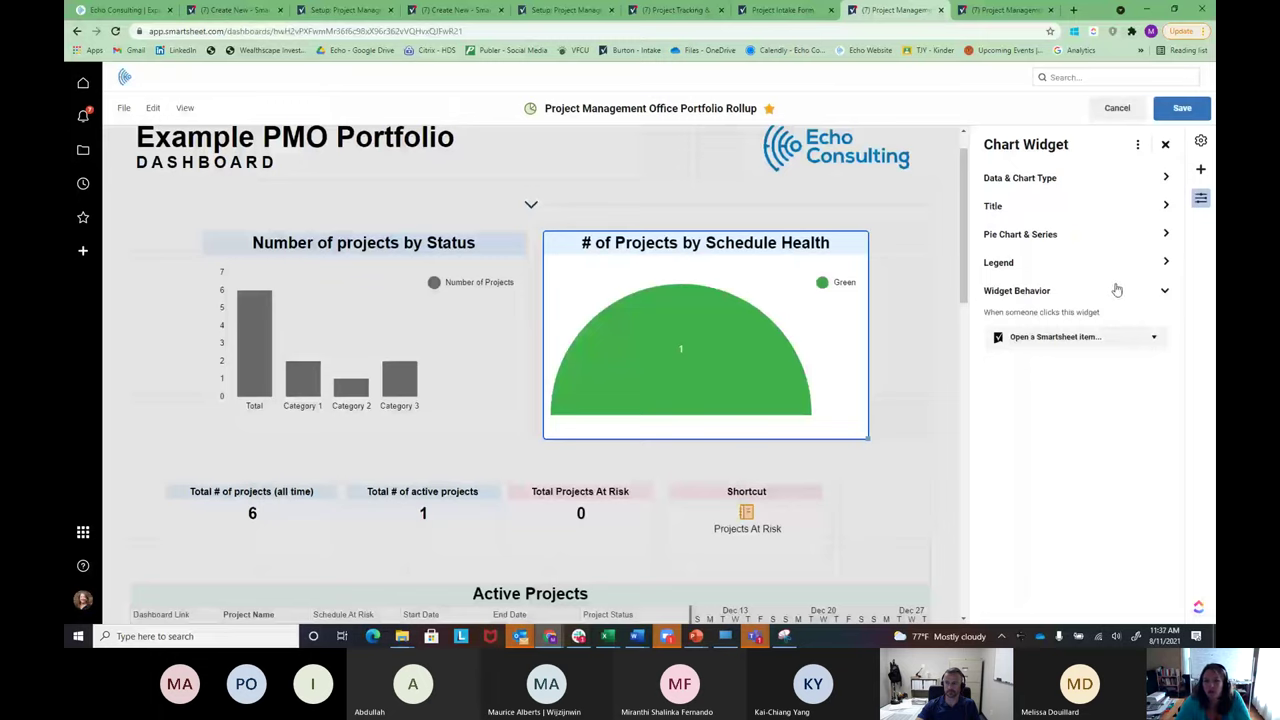
click(1182, 108)
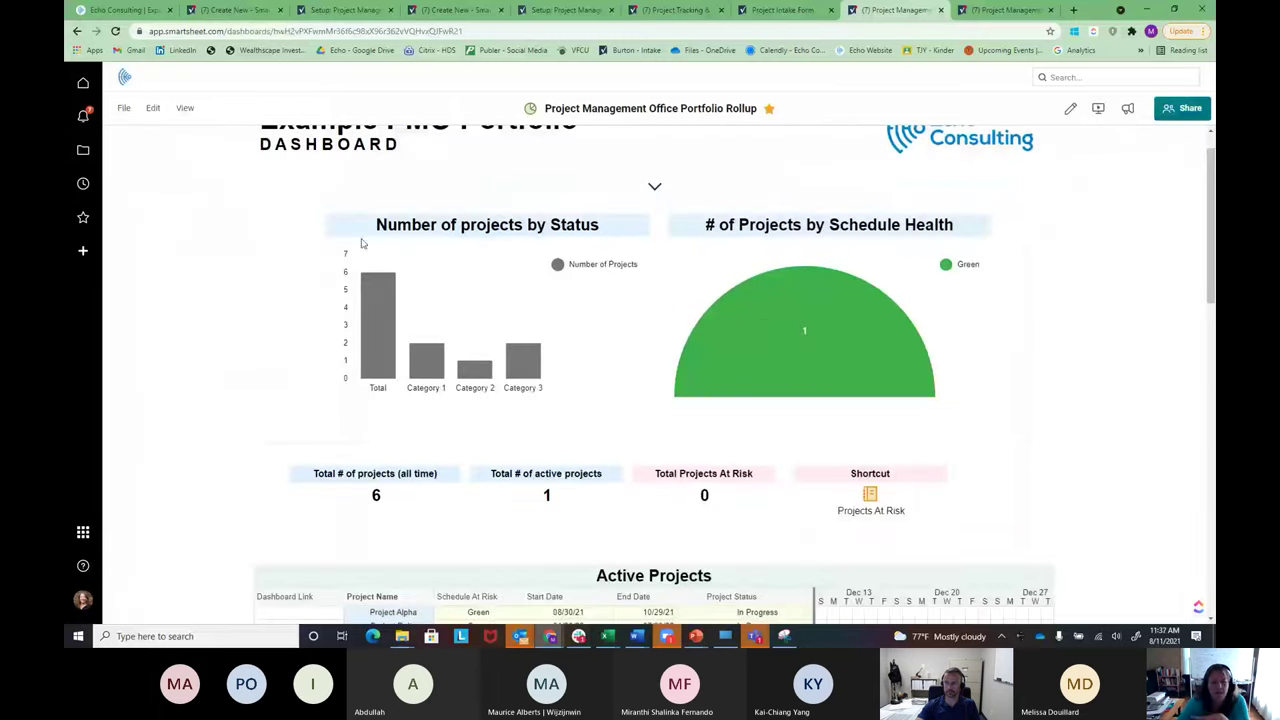
- Set the Active Projects report widget's behavior to Open the data source and save the dashboard
scroll(1008, 455, down, 3)
scroll(1030, 466, up, 2)
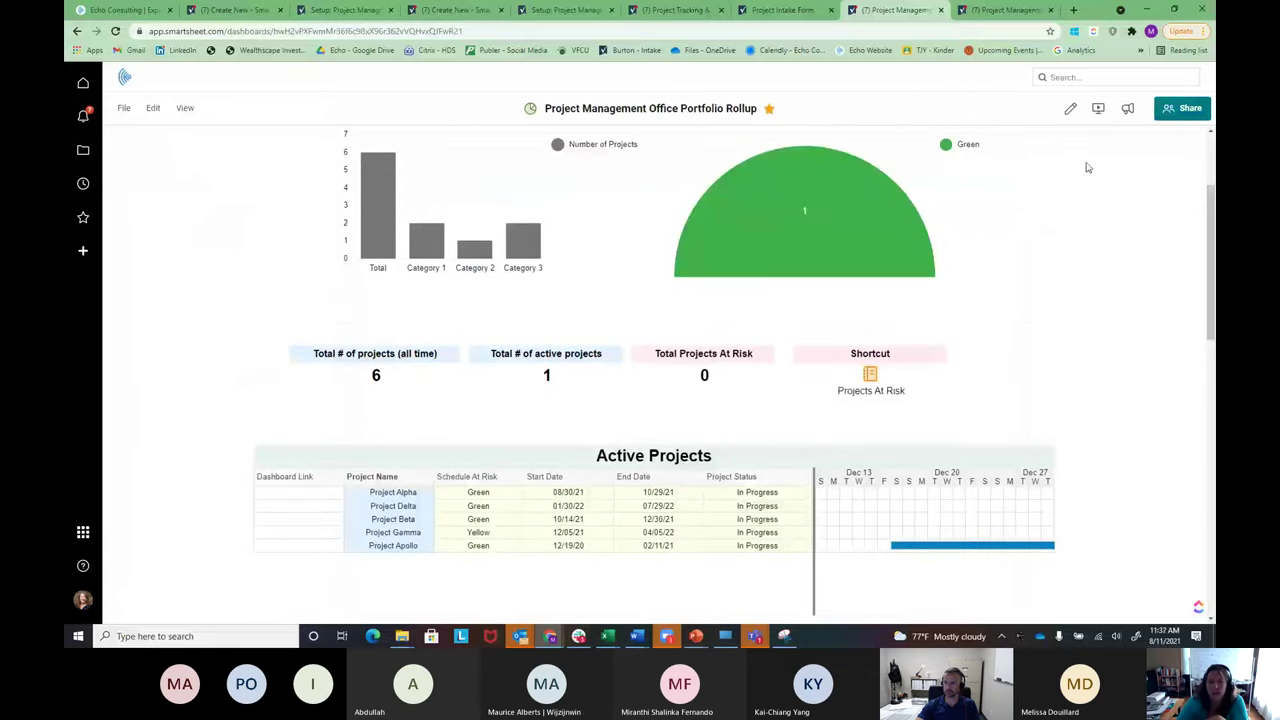
click(1070, 108)
scroll(707, 477, down, 2)
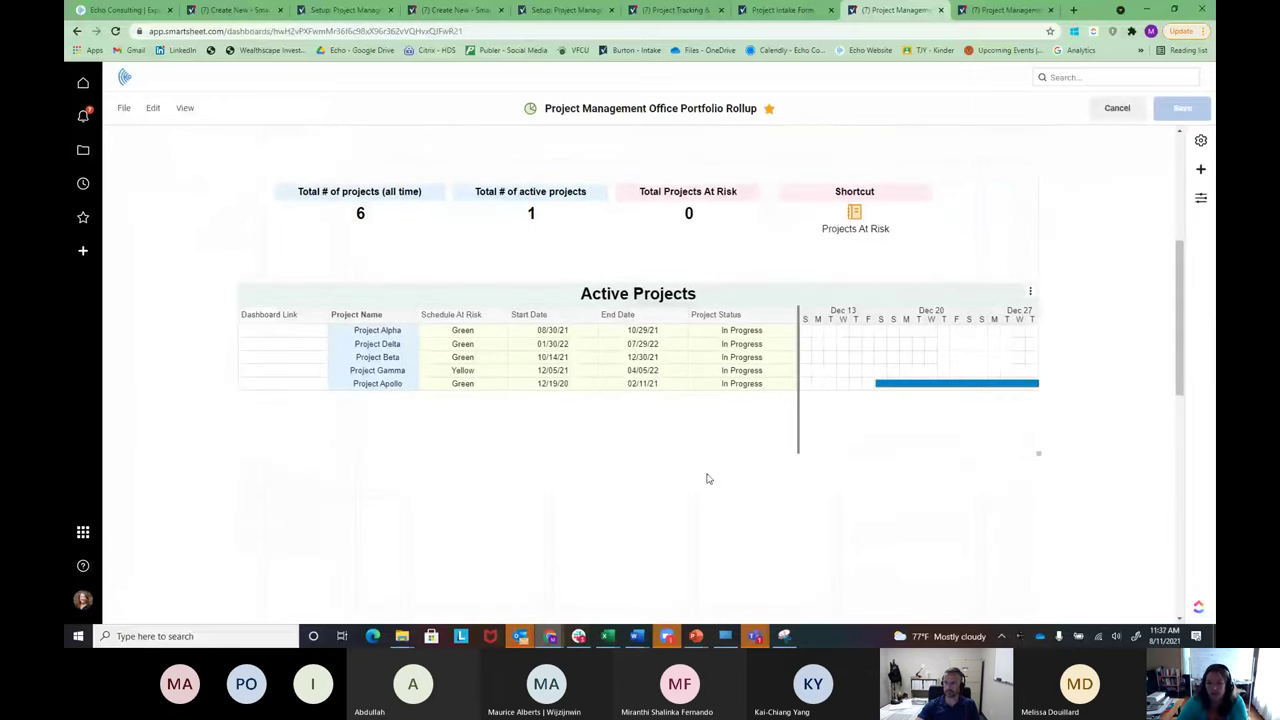
click(1030, 293)
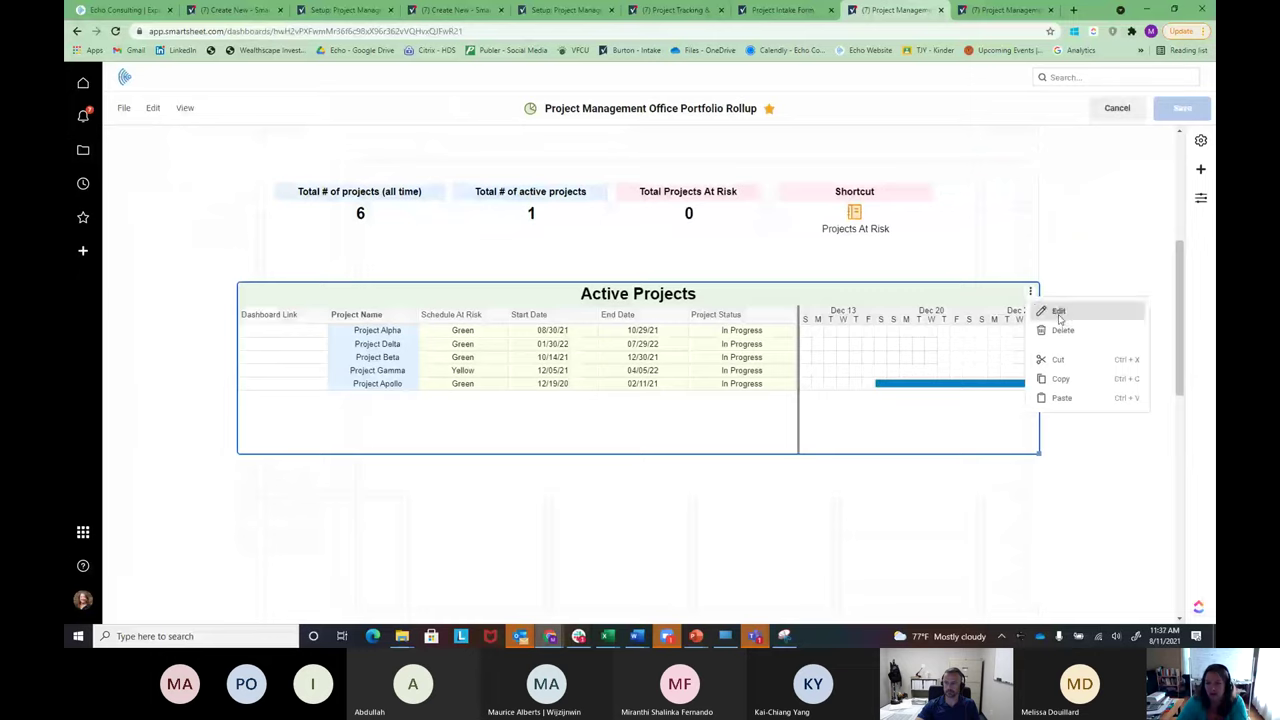
click(1058, 312)
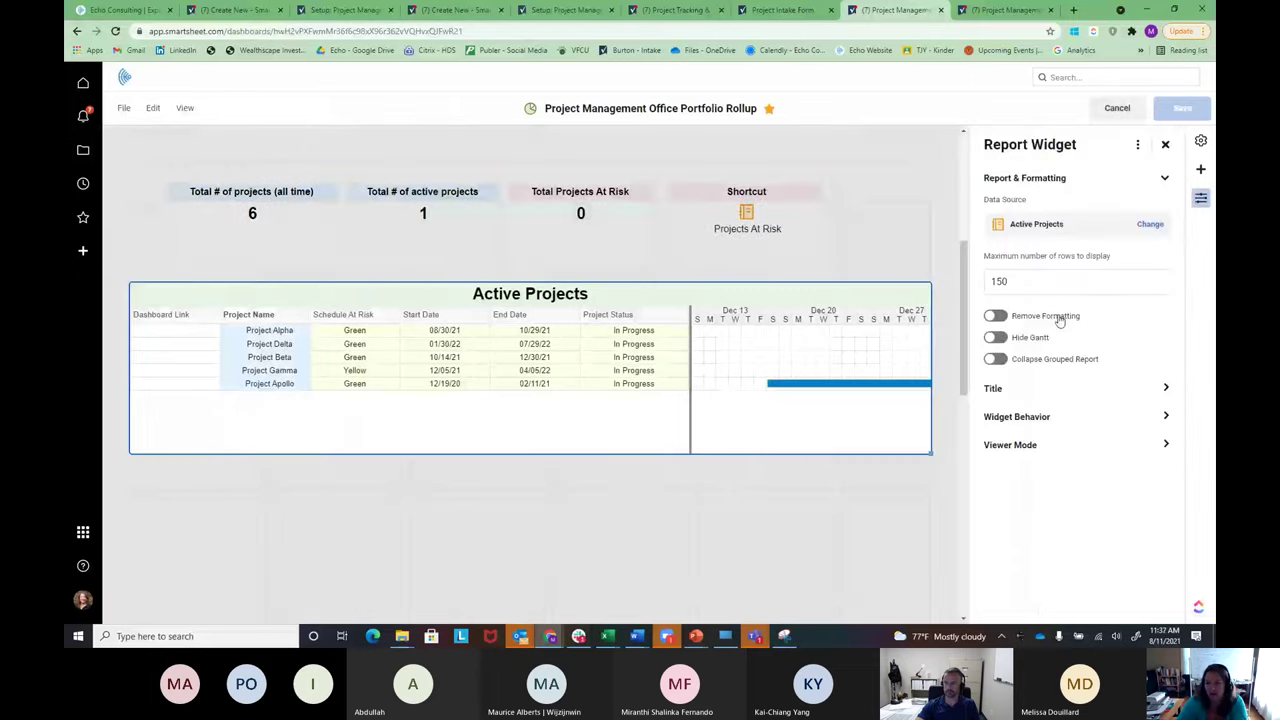
click(1031, 420)
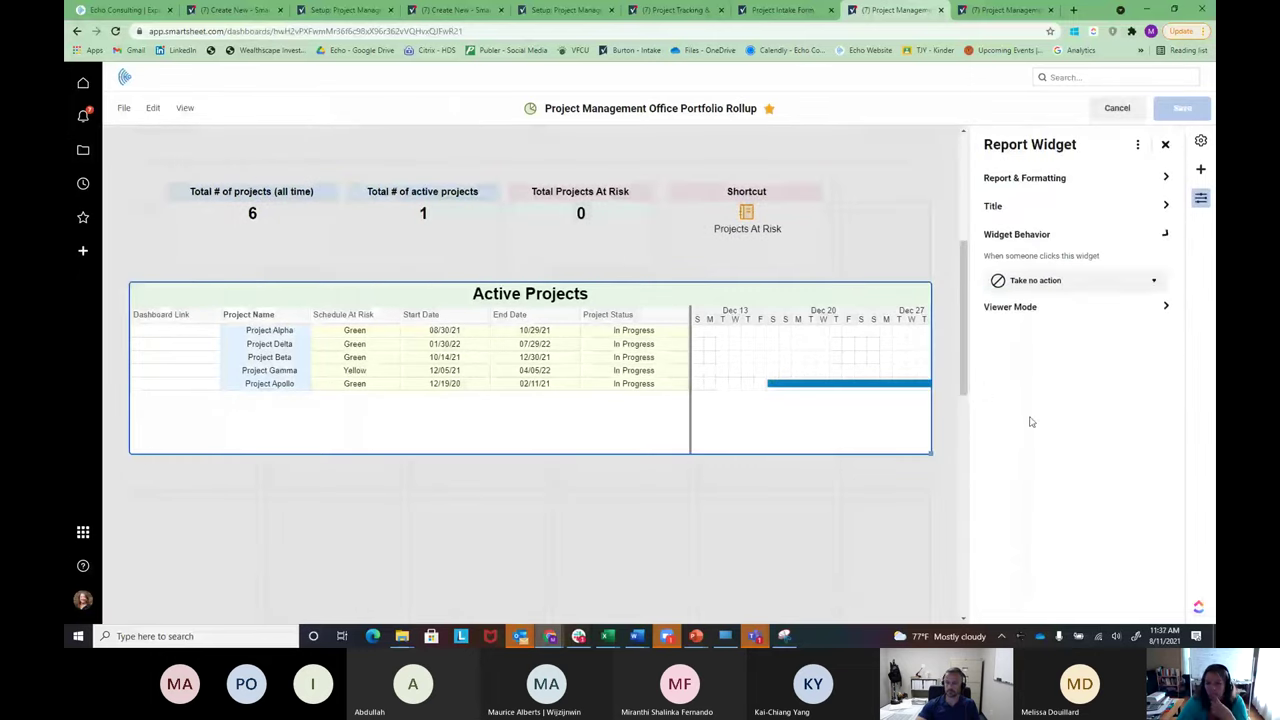
click(1074, 284)
click(1040, 338)
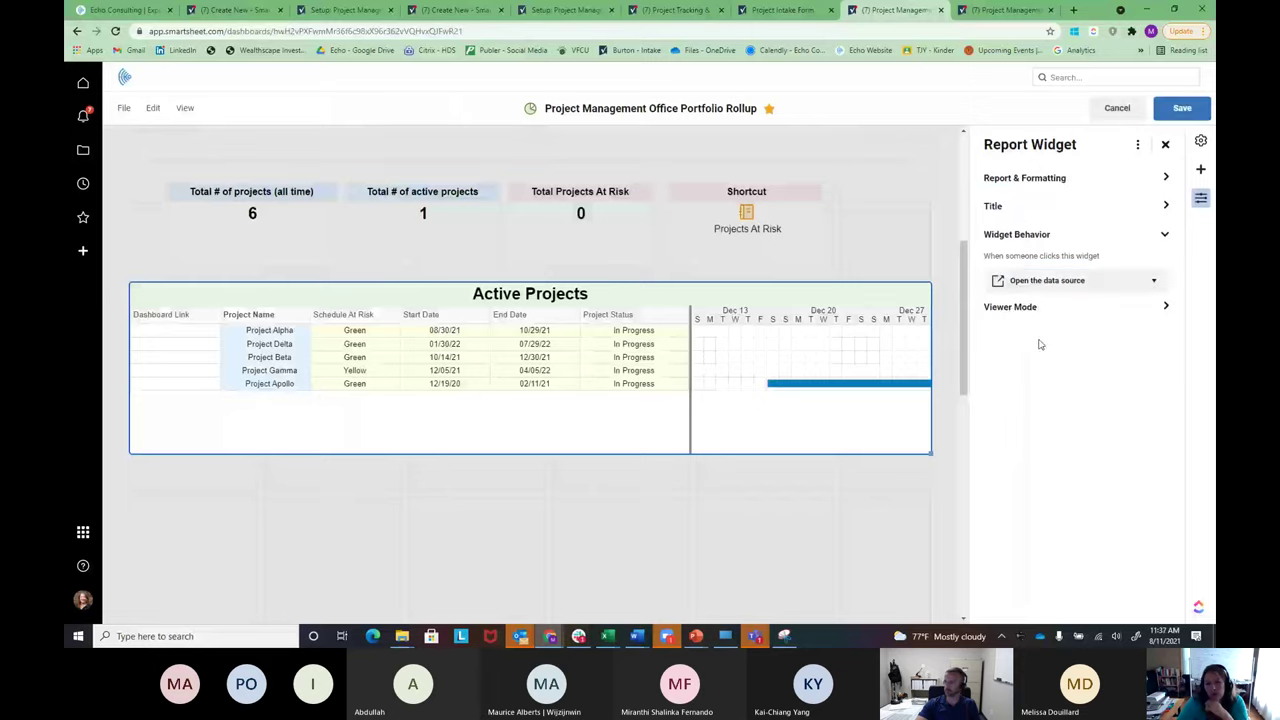
click(1182, 108)
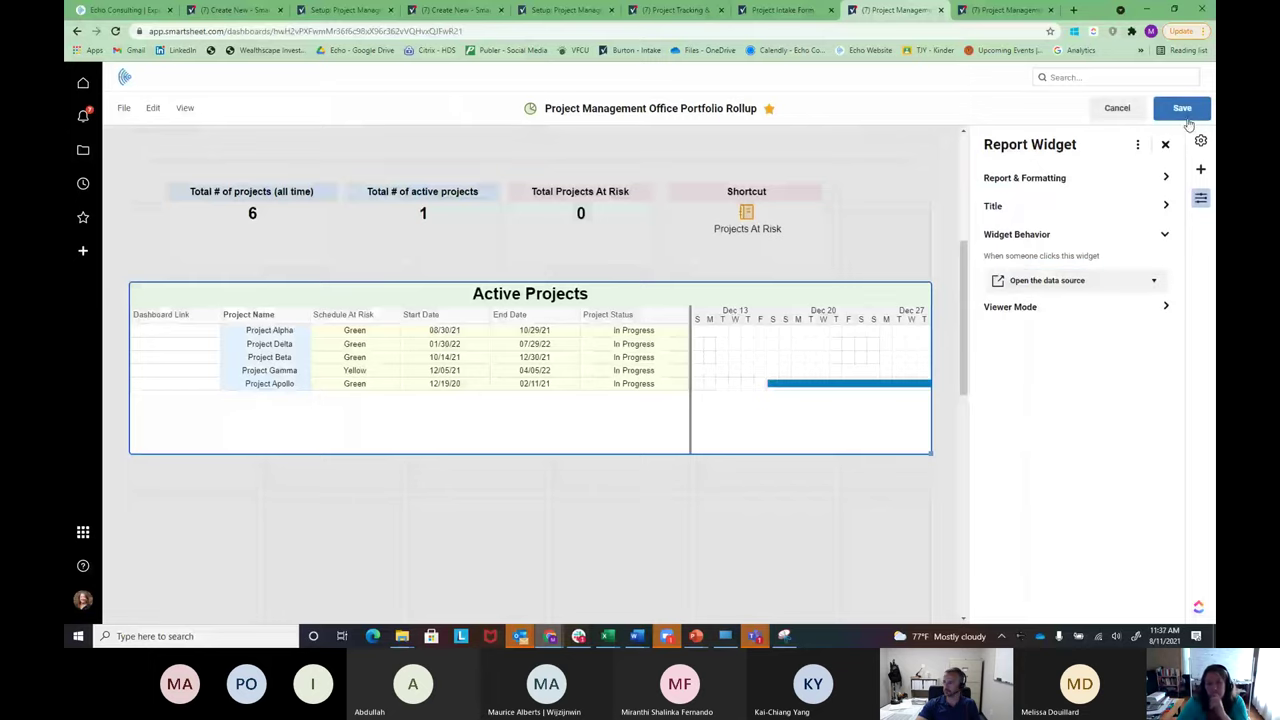
- Open the Active Projects report from the dashboard and review its selected source sheets without changing them
click(602, 314)
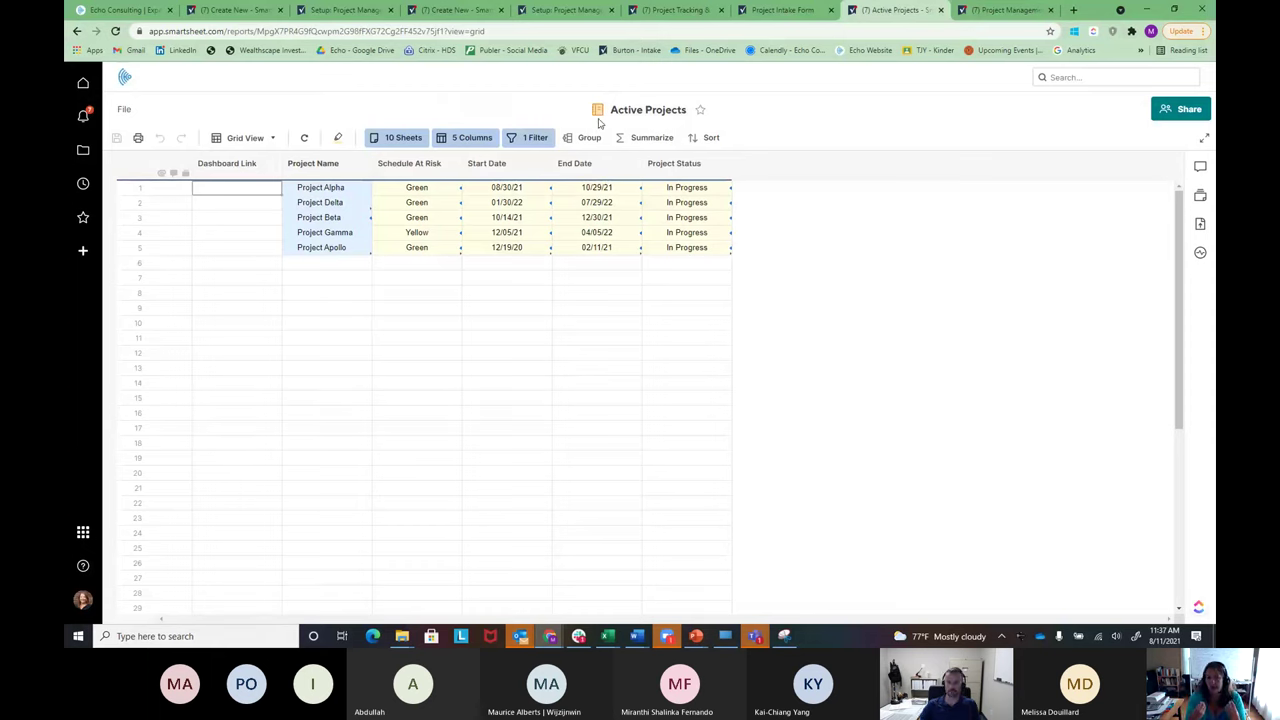
click(403, 138)
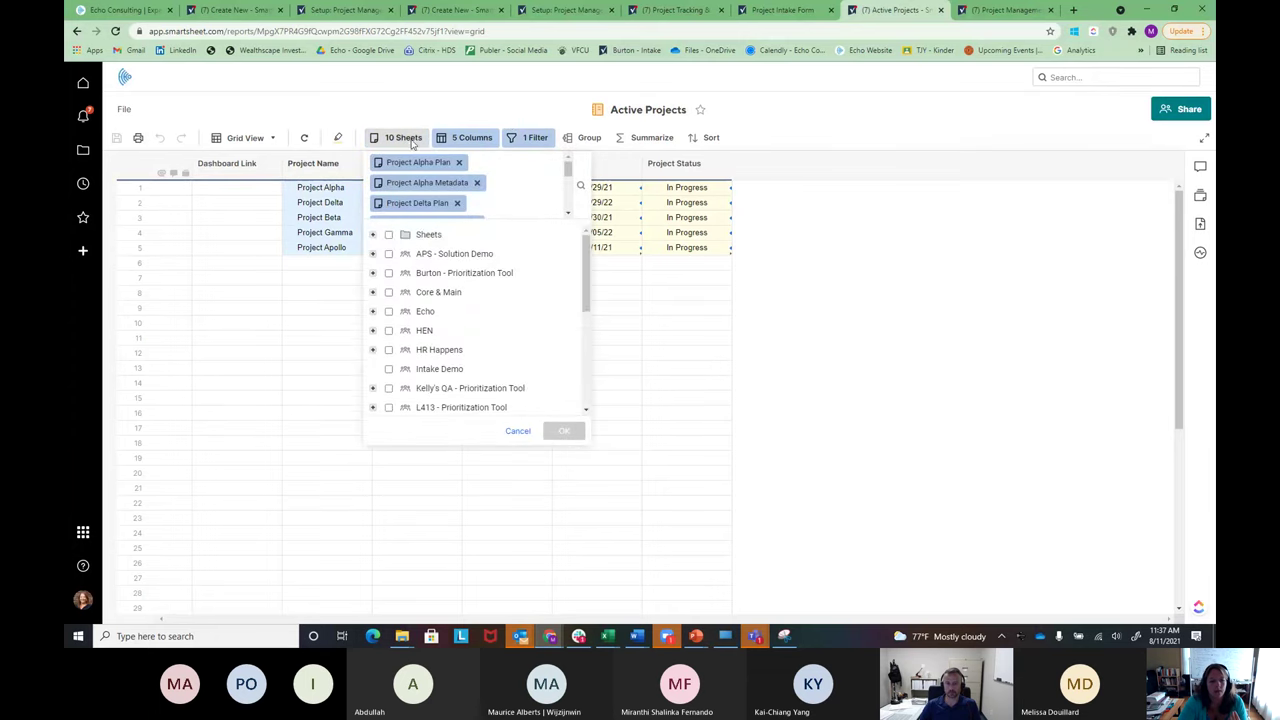
mouse_move(586, 271)
mouse_down()
mouse_move(587, 387)
mouse_move(586, 250)
mouse_up()
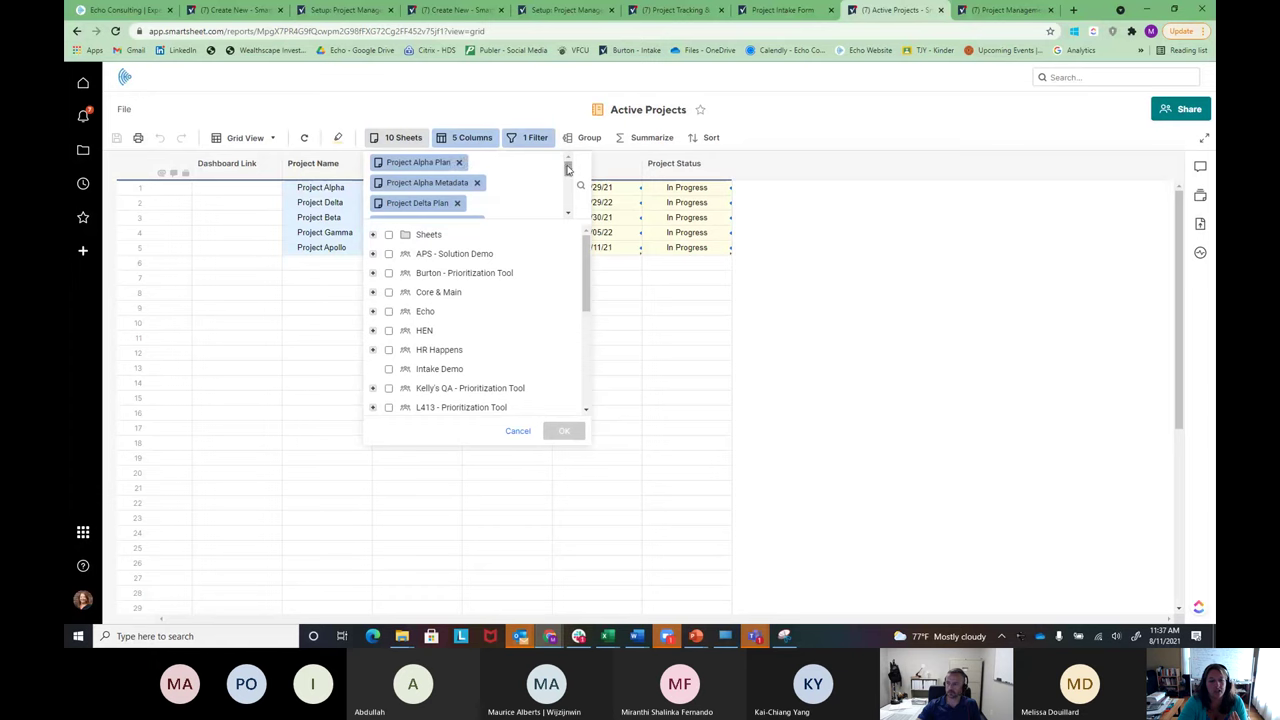
drag(567, 169, 567, 212)
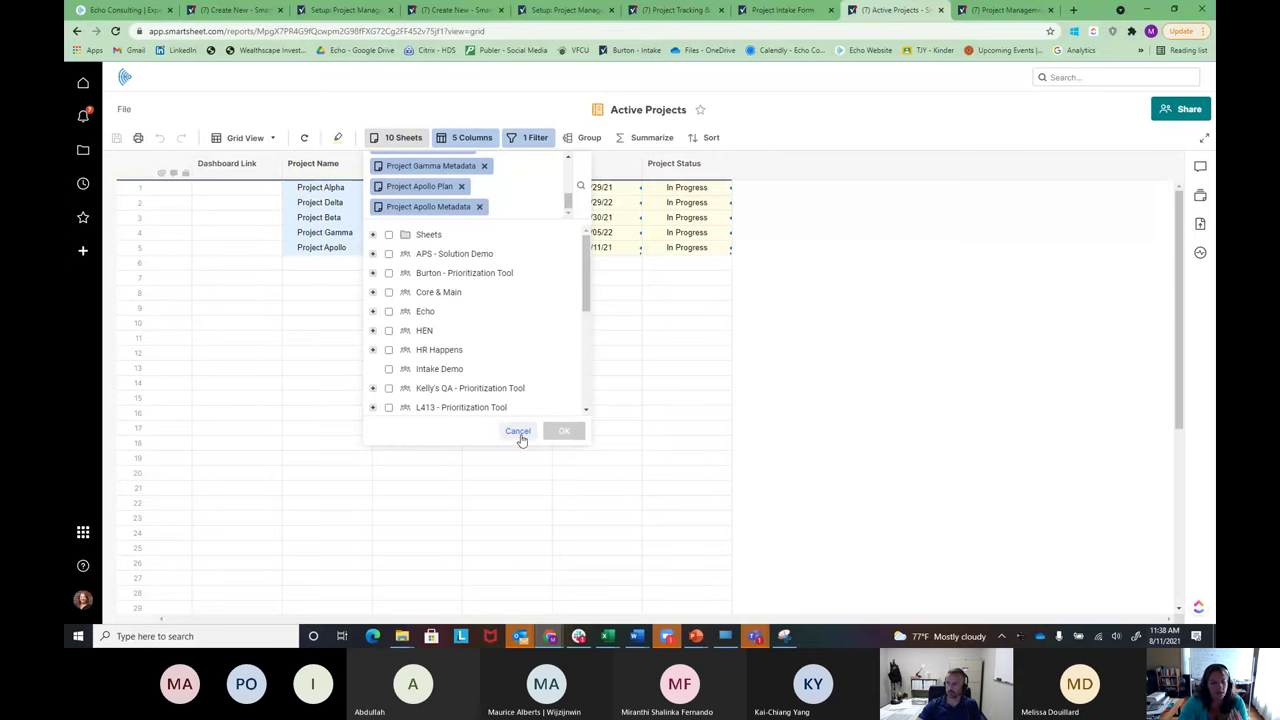
click(518, 431)
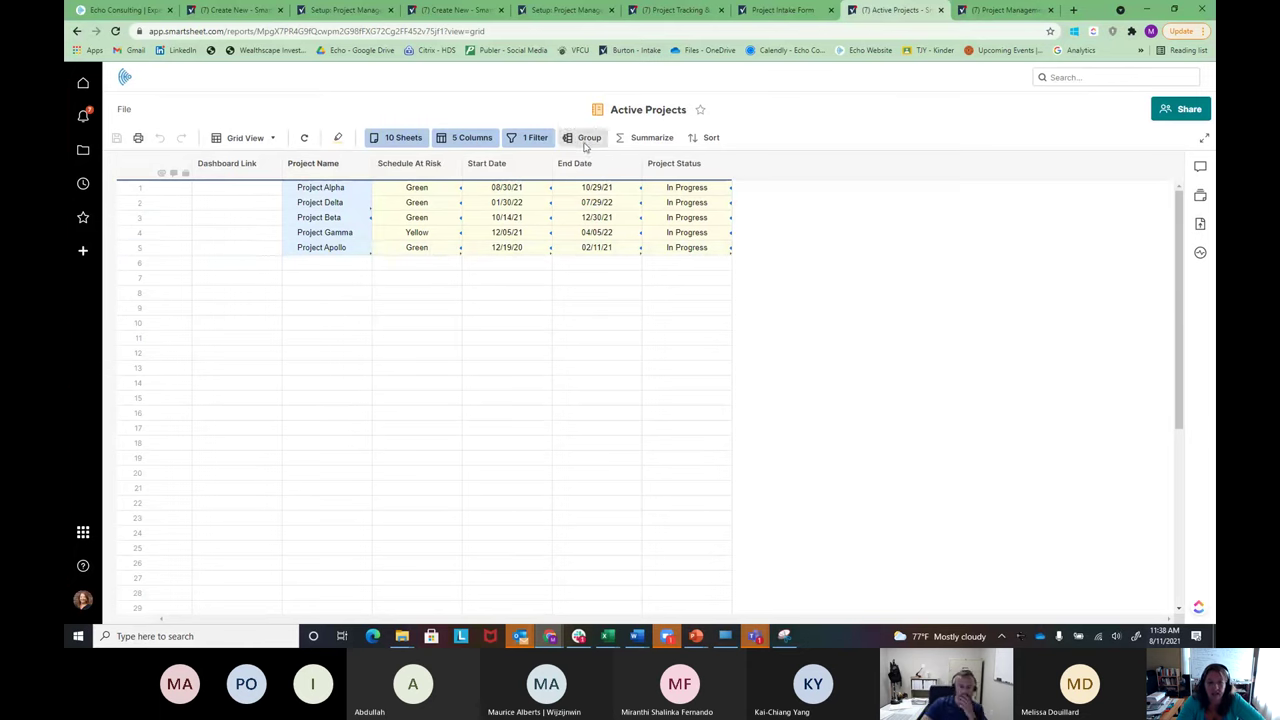
- Review the Active Projects timeline in Gantt View and return to the portfolio rollup dashboard without saving the report
click(245, 138)
click(253, 186)
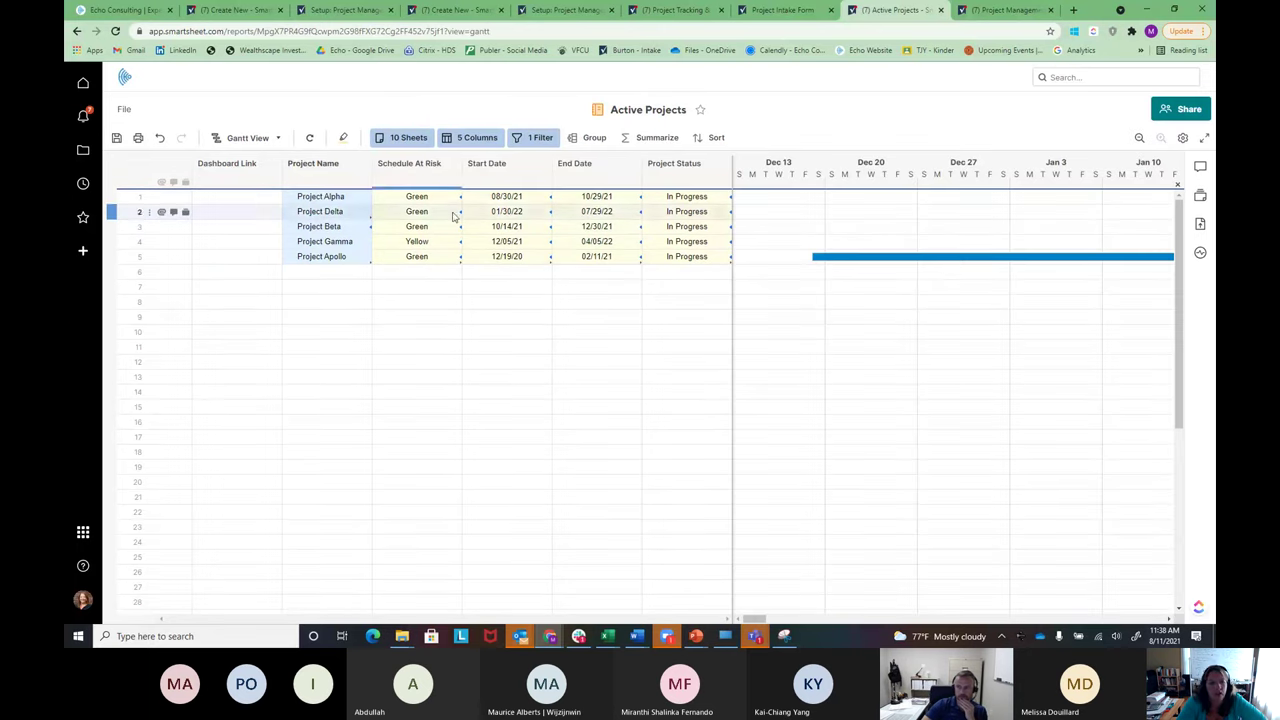
click(505, 163)
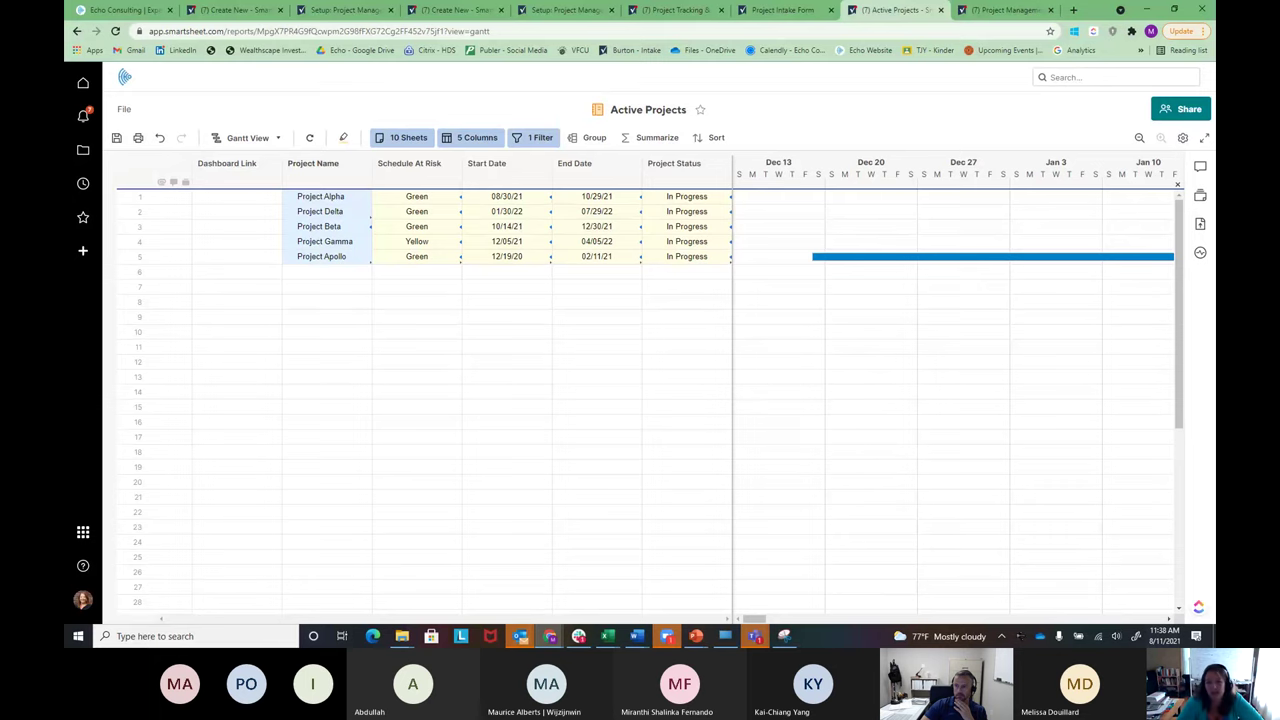
drag(758, 622, 838, 622)
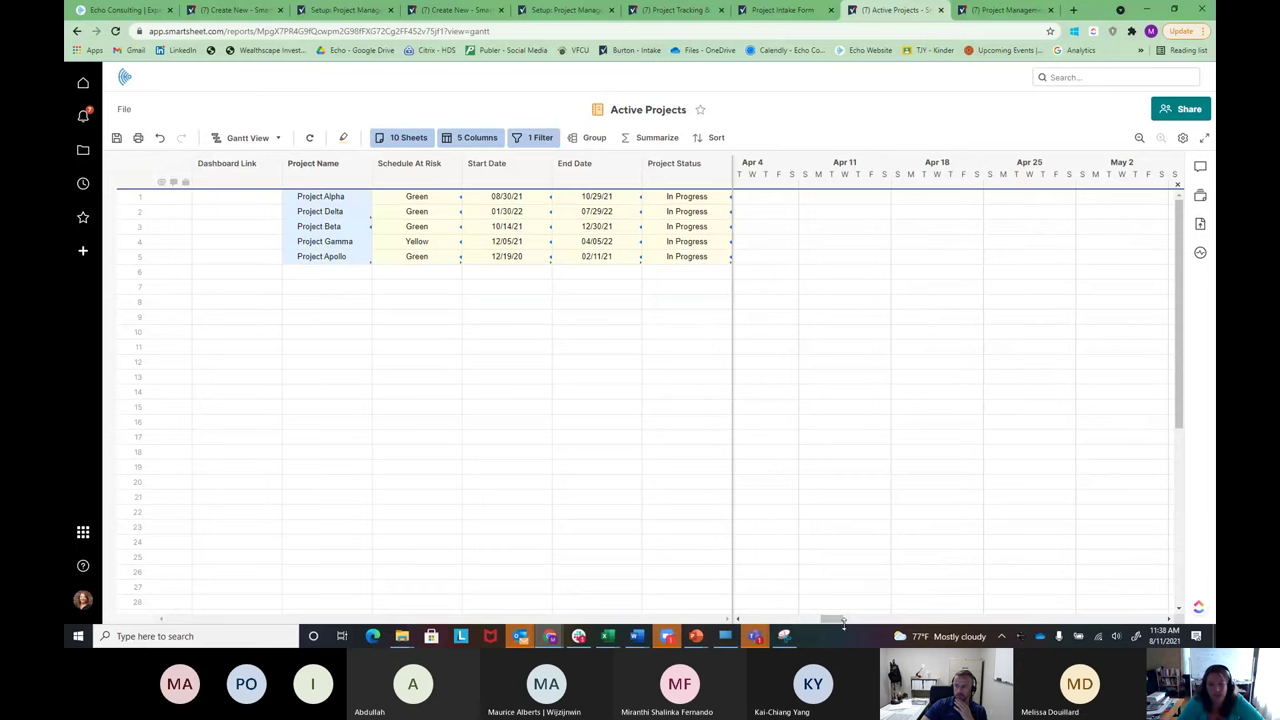
drag(830, 622, 757, 622)
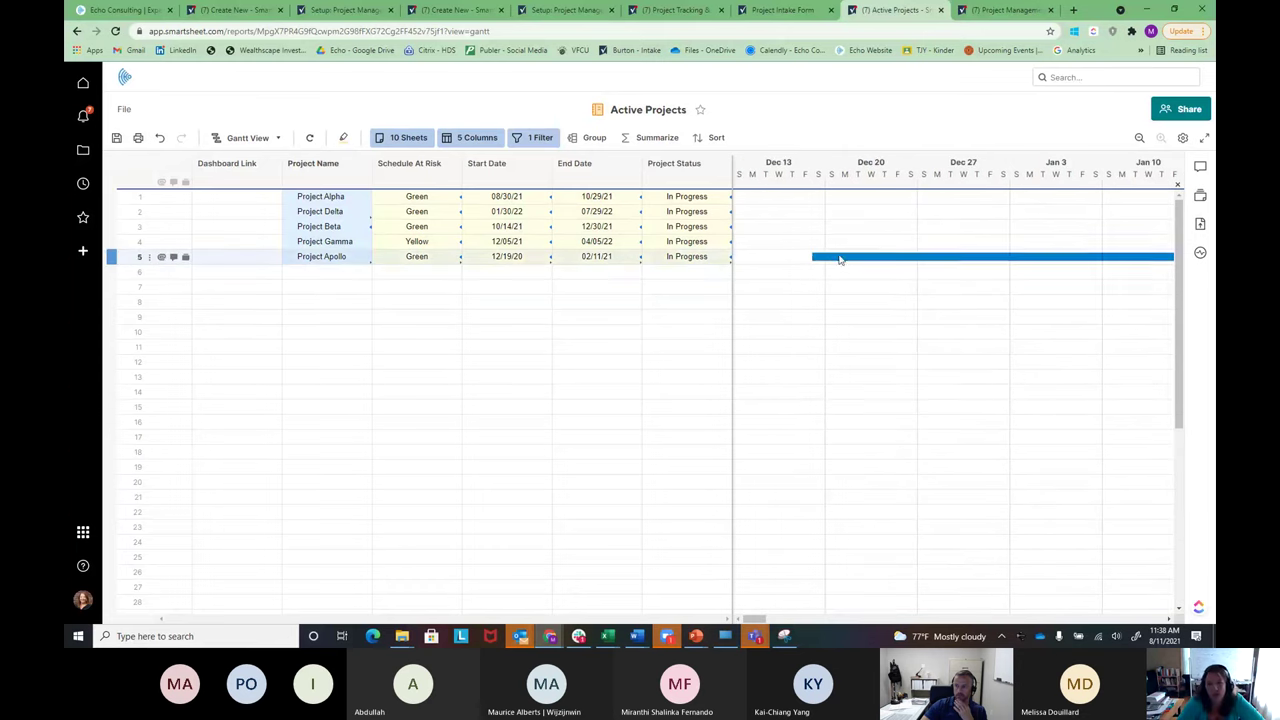
click(522, 258)
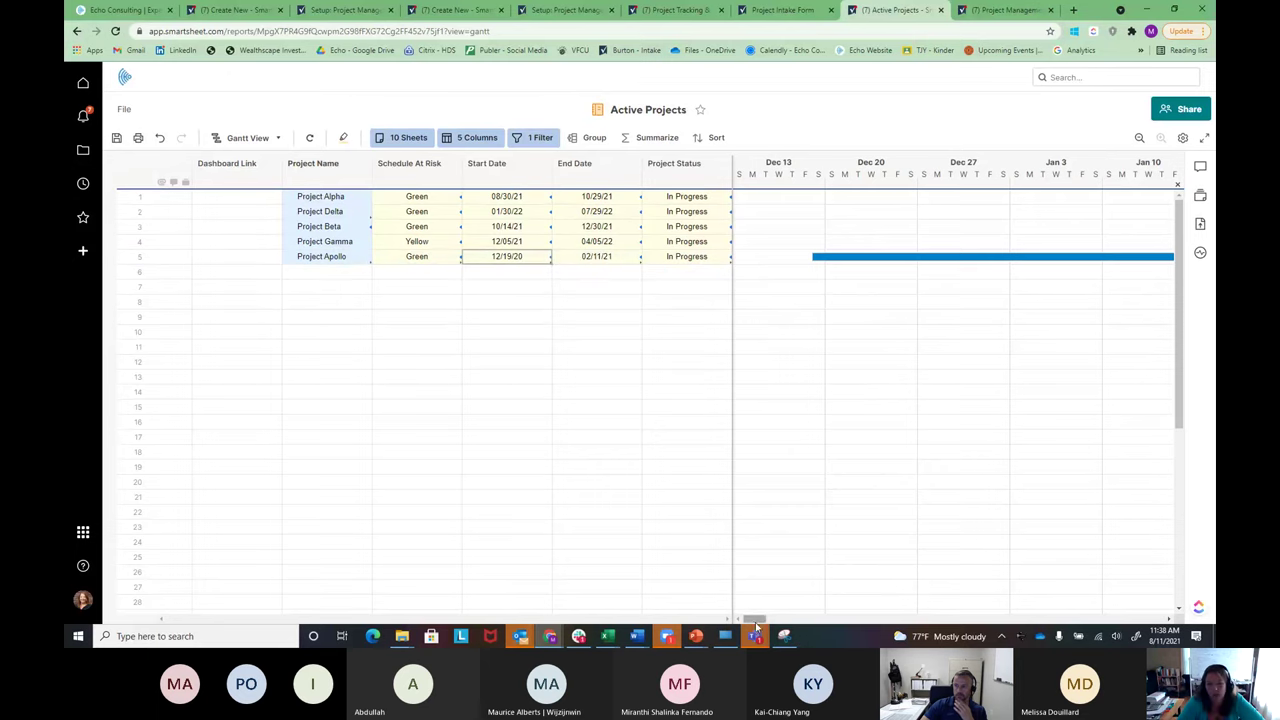
drag(756, 621, 916, 620)
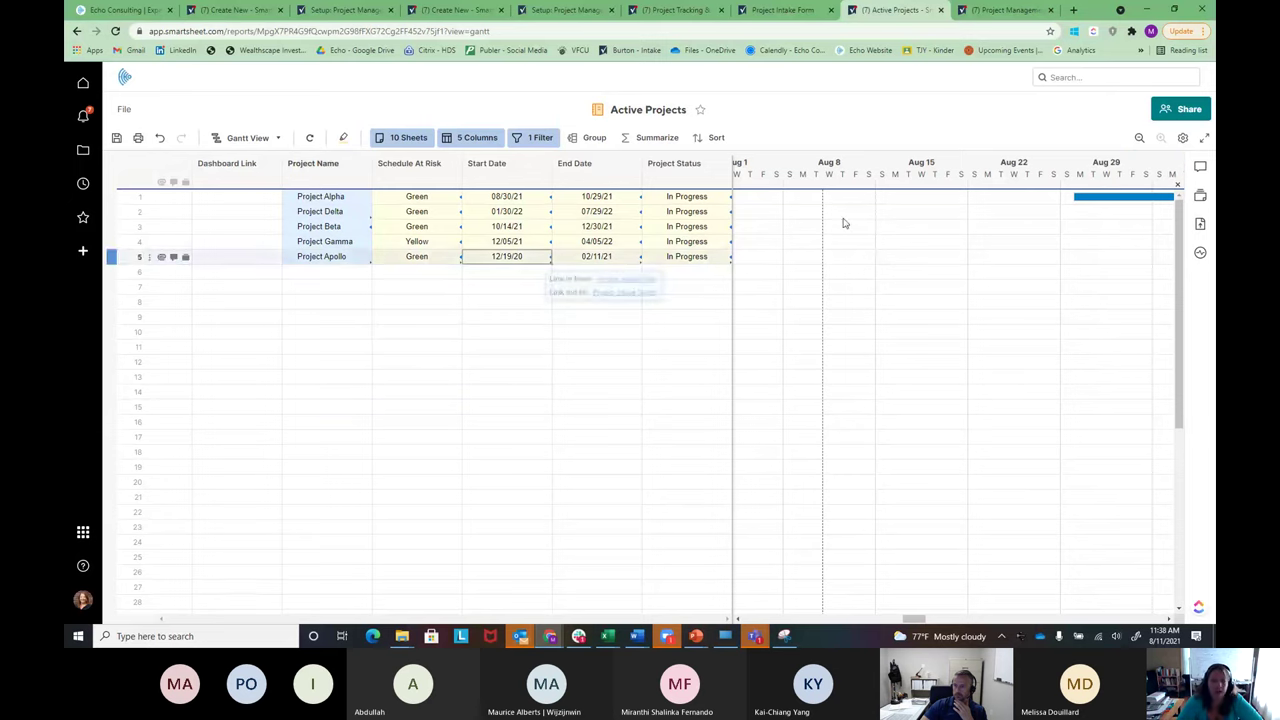
click(76, 32)
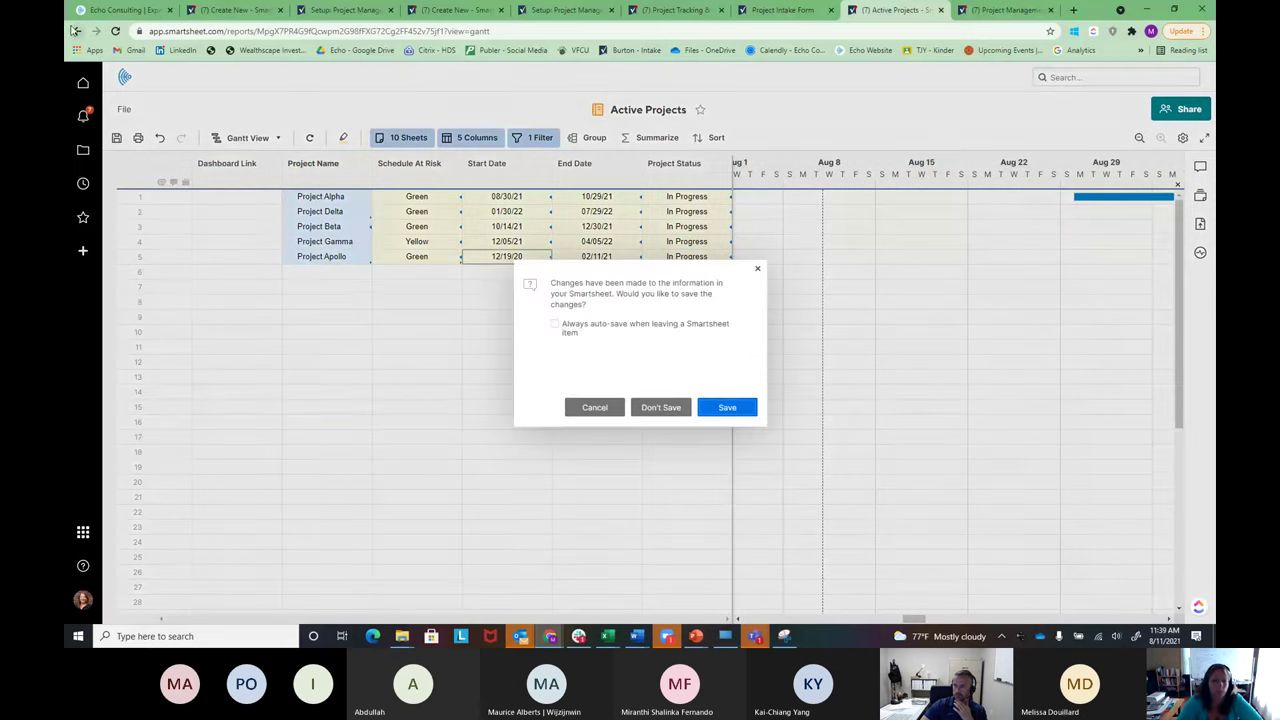
click(637, 408)
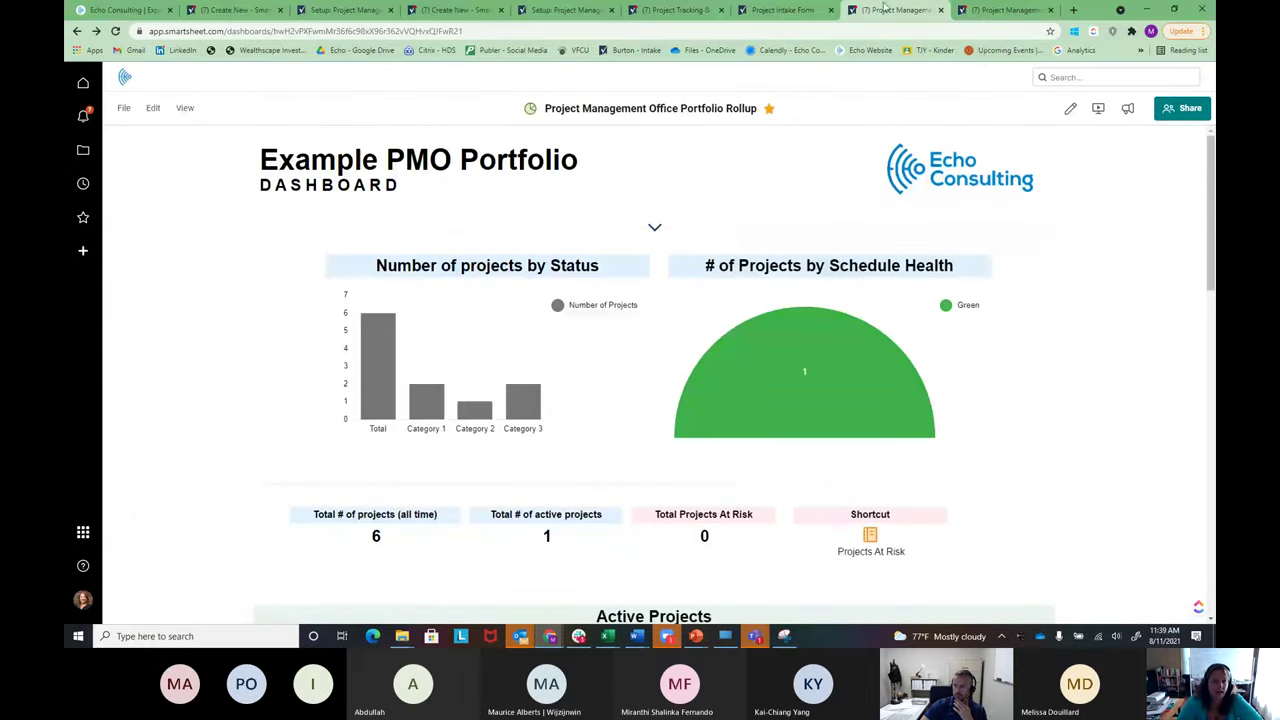
- Look through the project intake form, both open portfolio rollup dashboards and the Project Tracking & Rollup dashboard
click(779, 12)
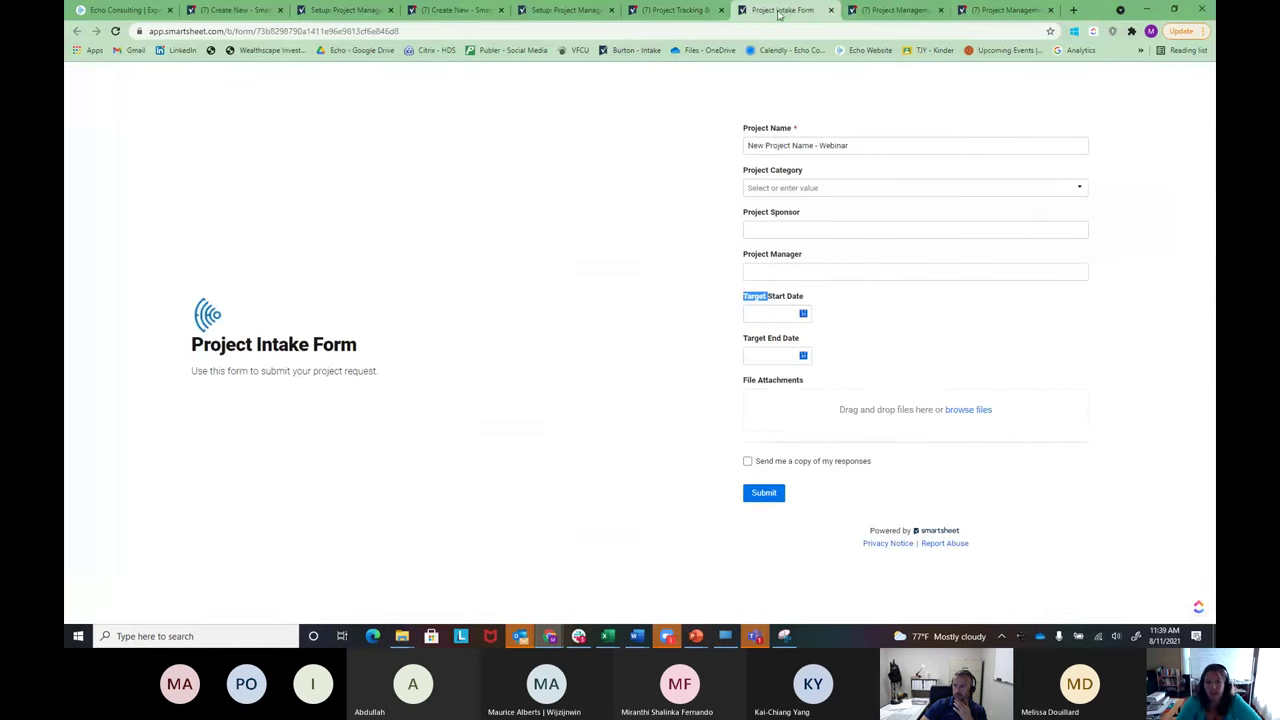
click(871, 13)
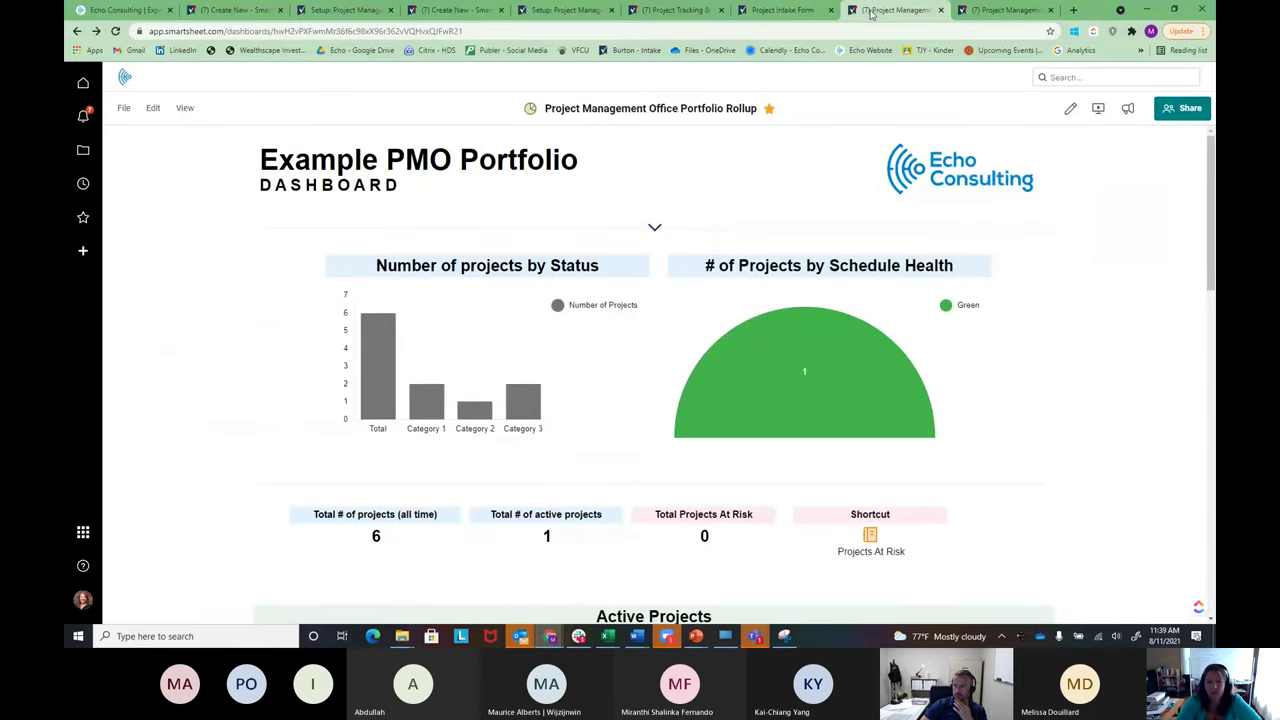
scroll(1057, 400, down, 4)
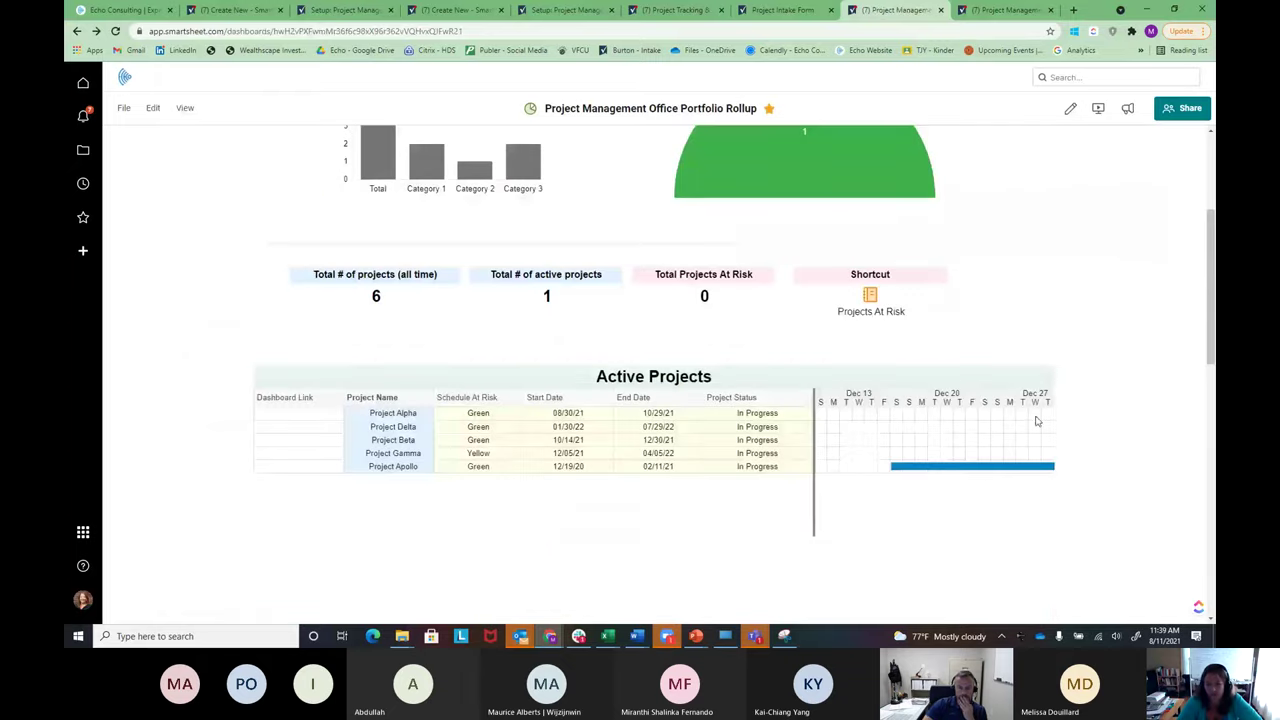
scroll(988, 487, up, 4)
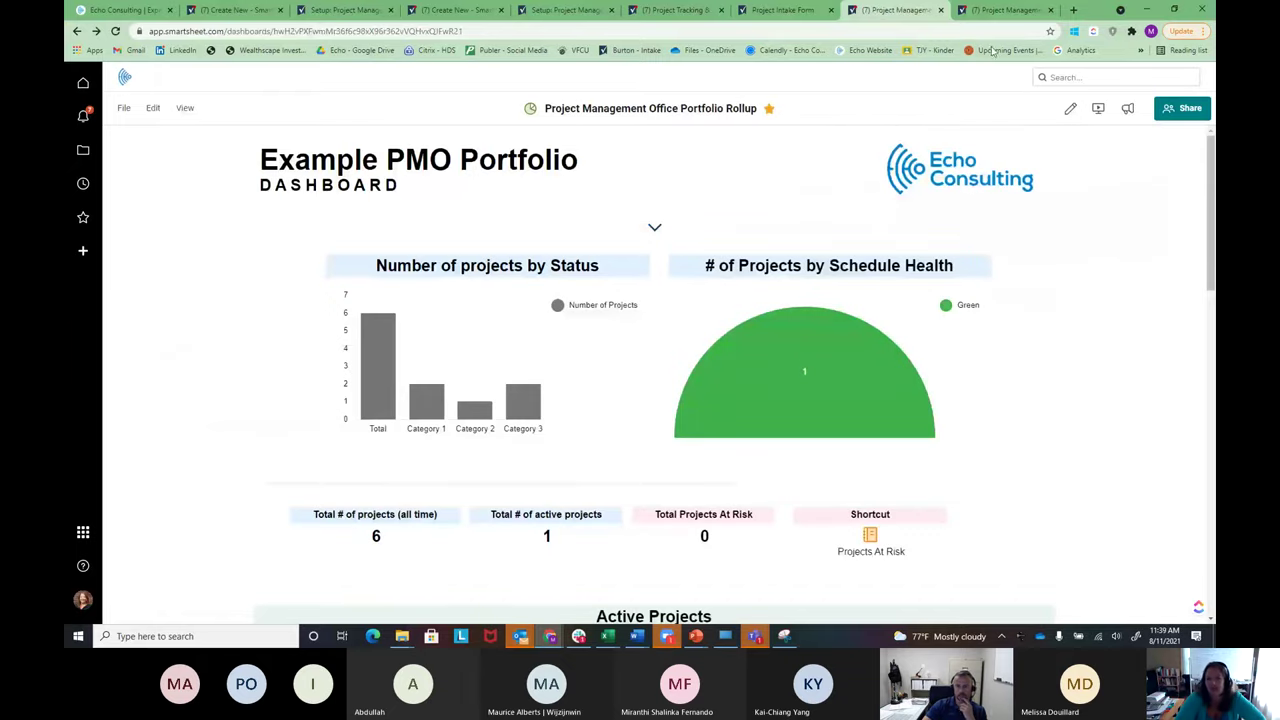
click(1025, 9)
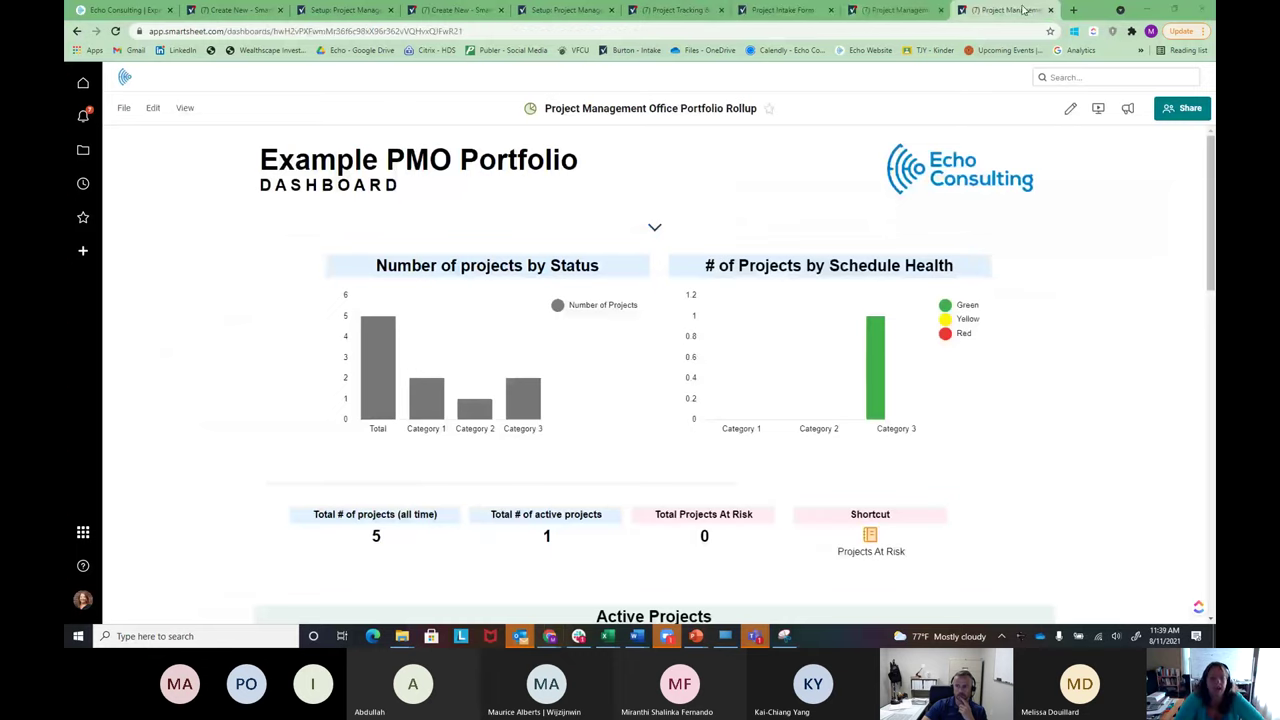
click(690, 10)
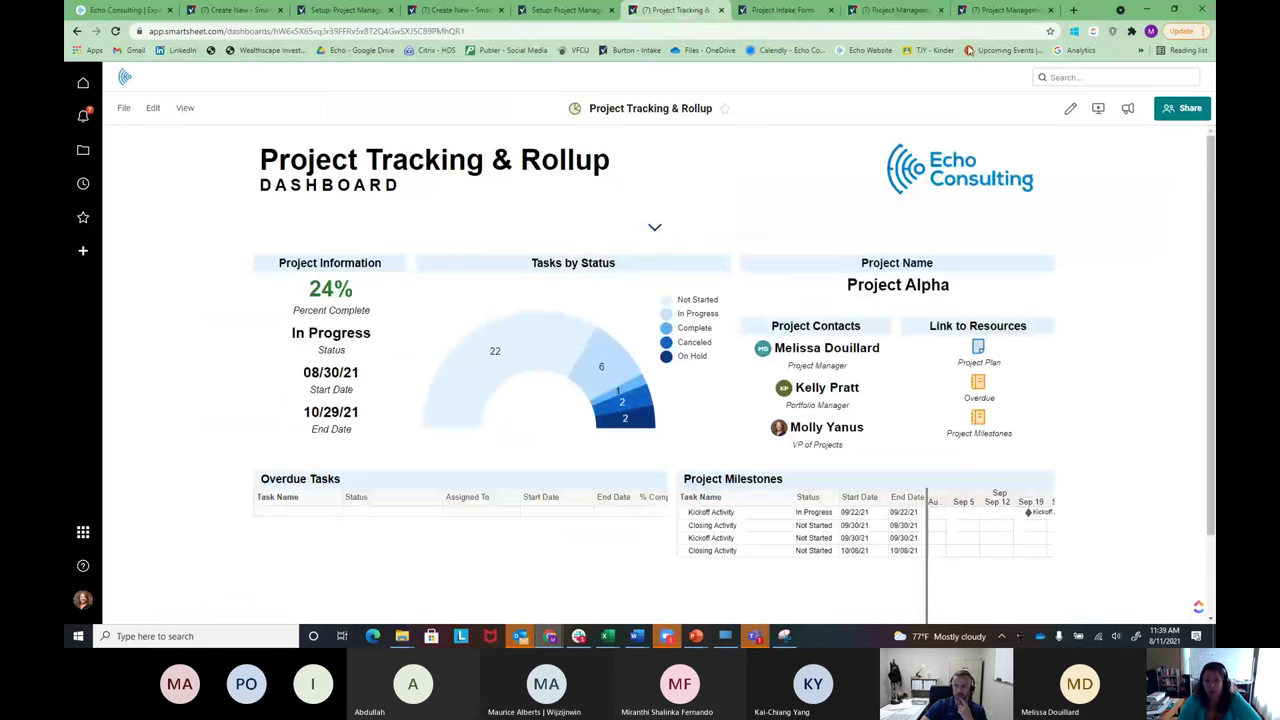
click(905, 10)
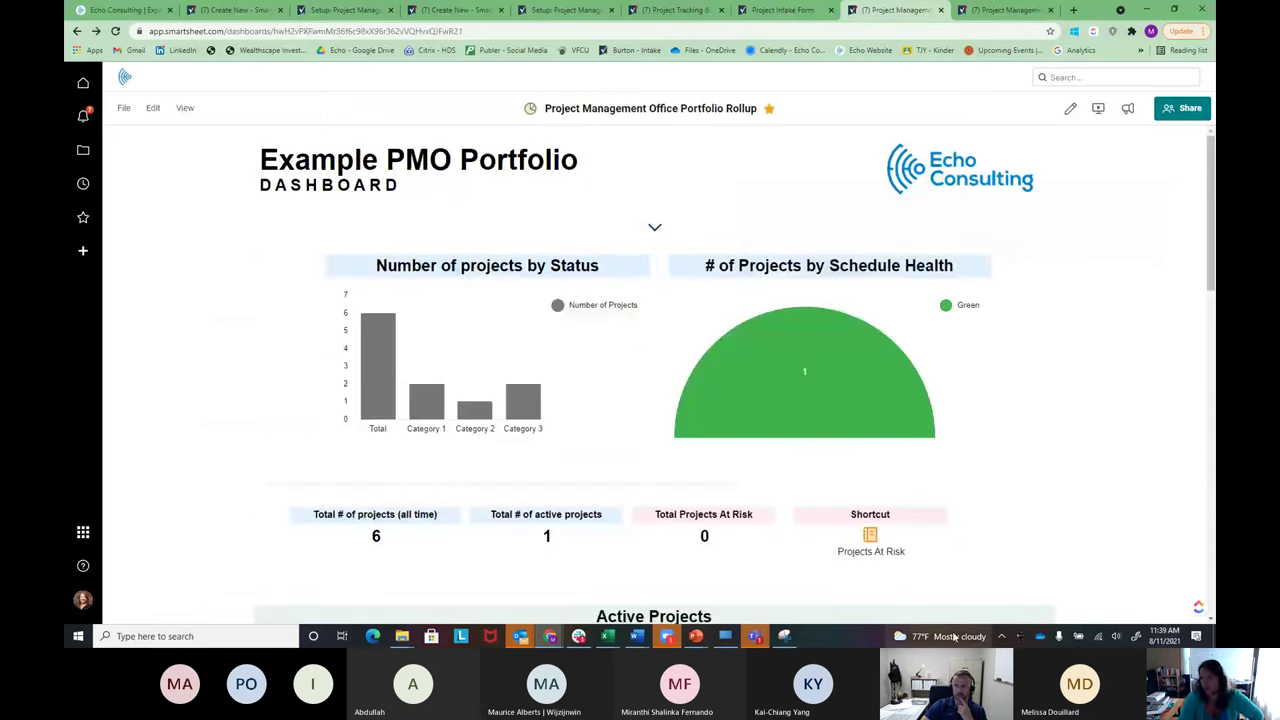
mouse_move(955, 636)
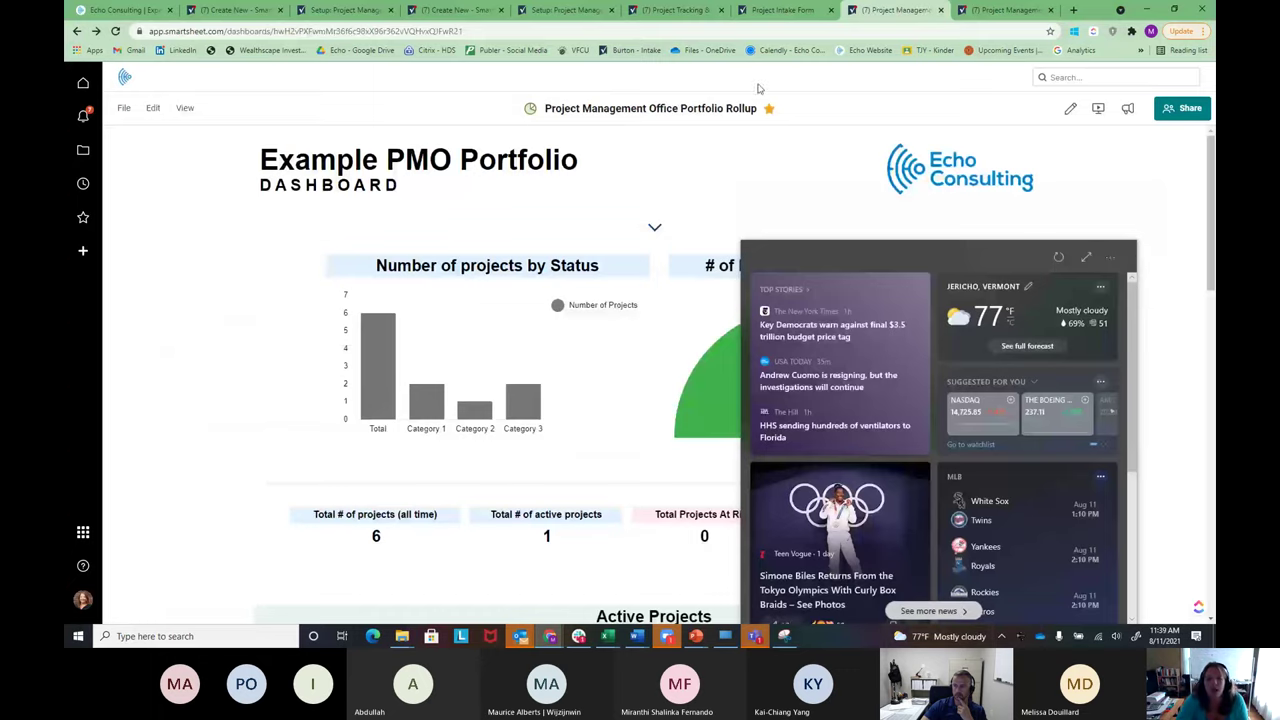
- Review Project Alpha's details, contacts and milestones on the Project Tracking & Rollup dashboard, and open its linked Project Plan
click(778, 12)
click(676, 12)
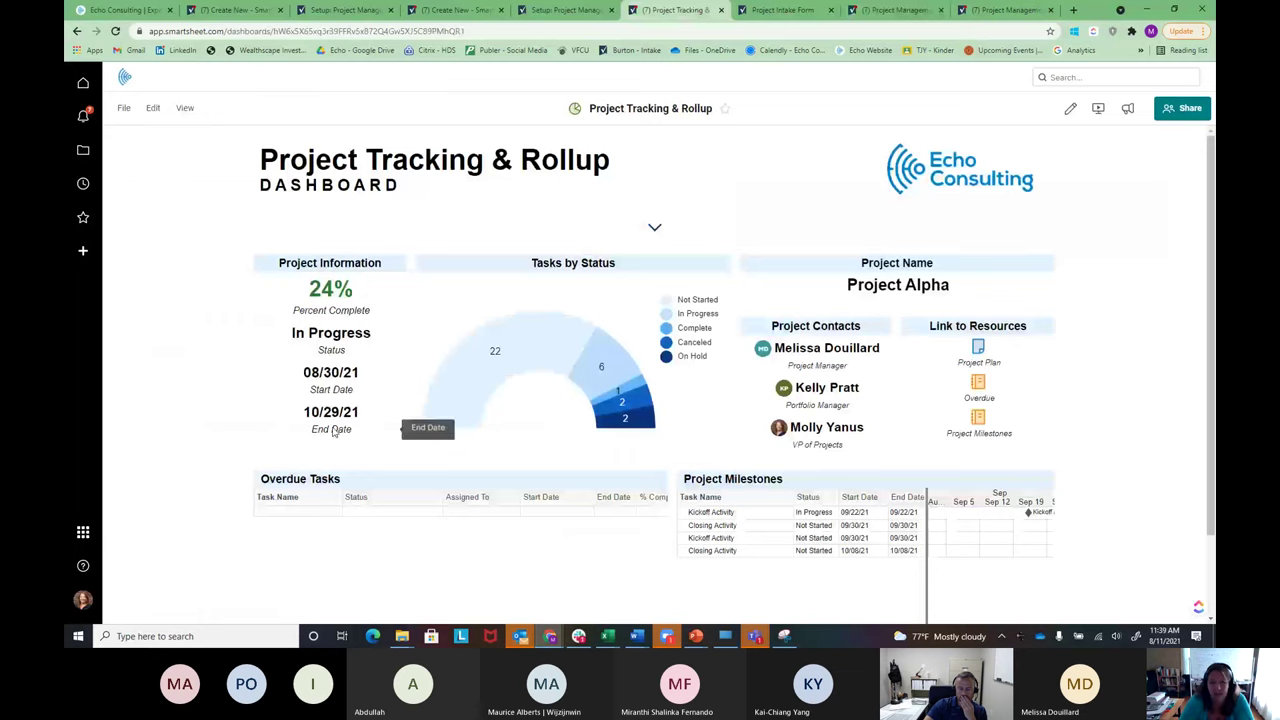
mouse_move(491, 388)
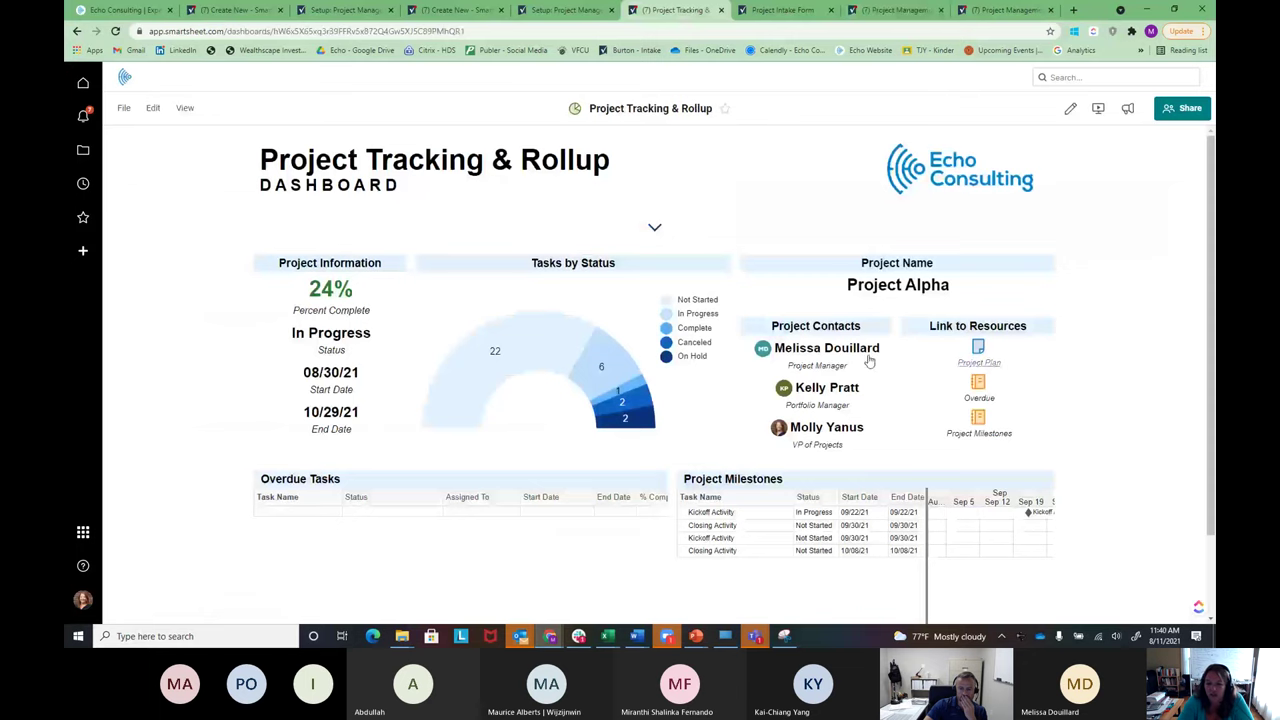
mouse_move(808, 397)
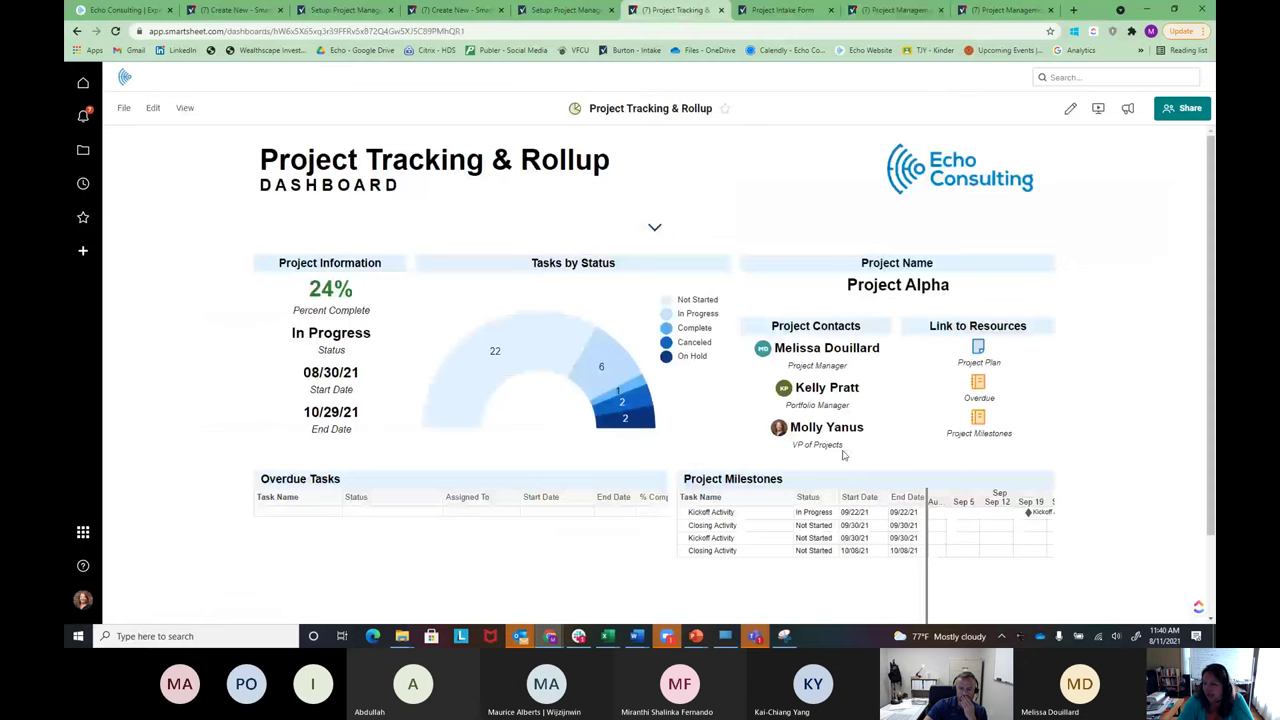
scroll(1015, 413, down, 1)
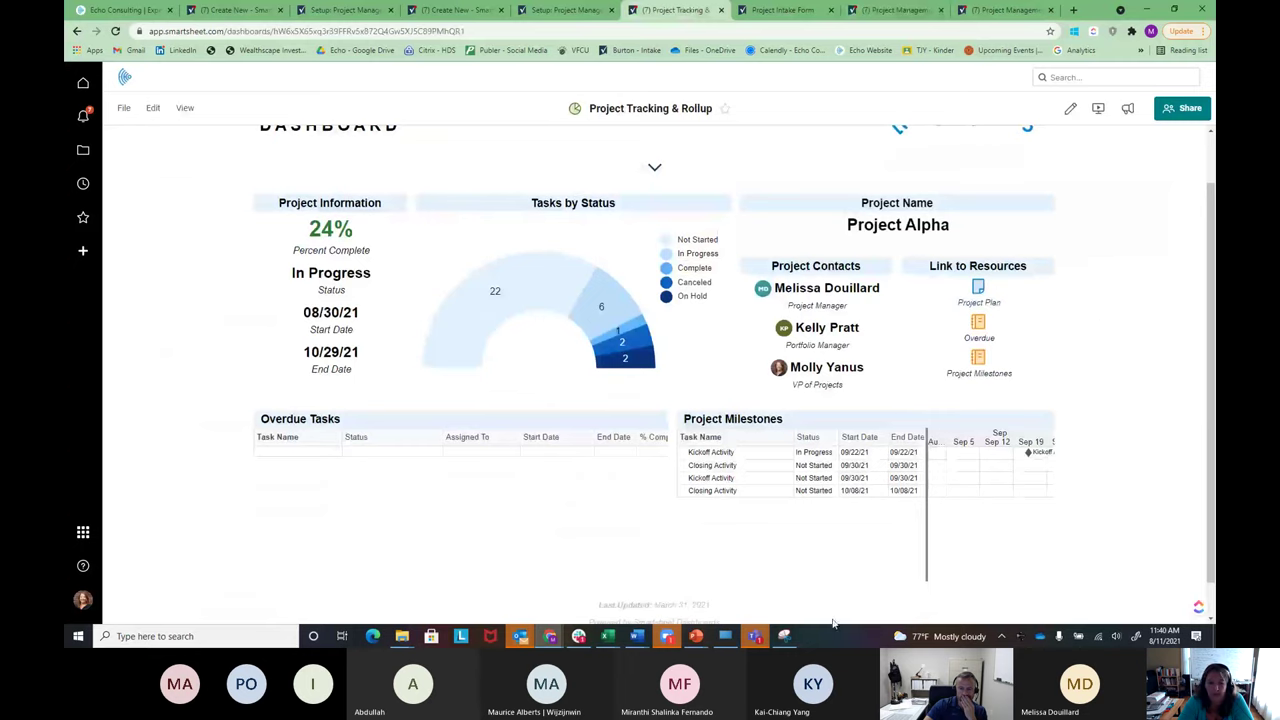
scroll(425, 418, down, 1)
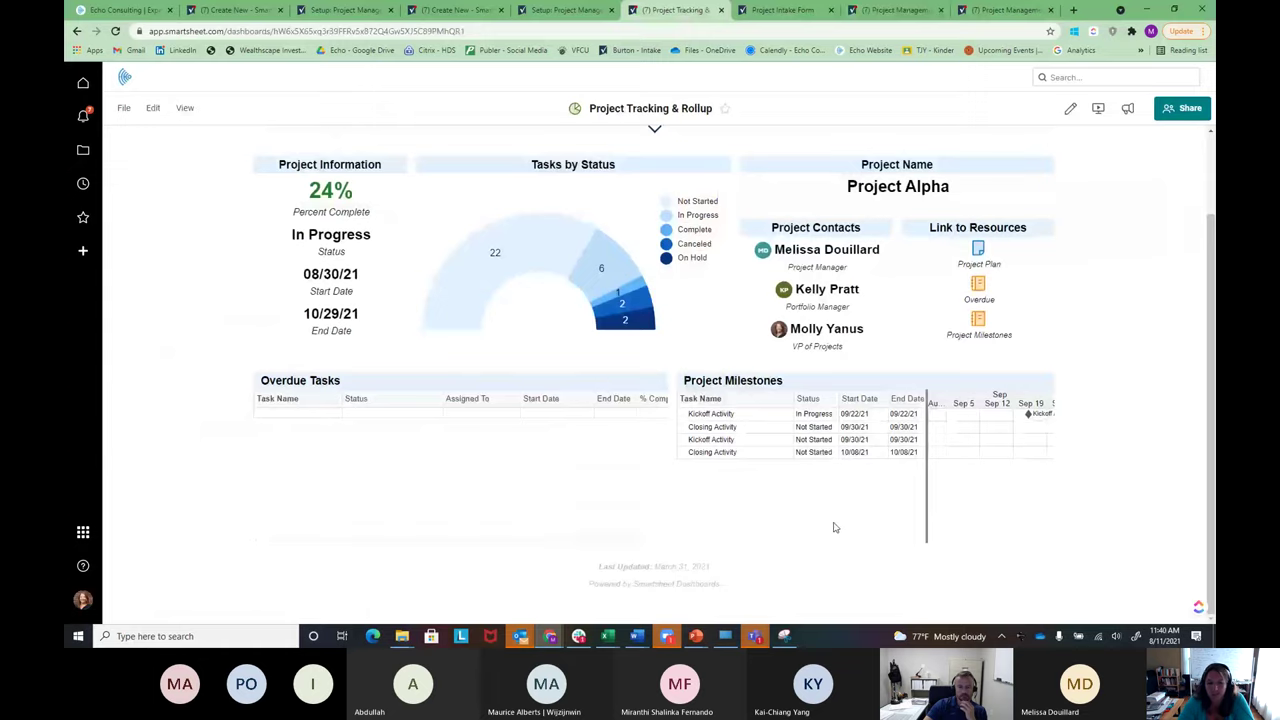
scroll(836, 526, up, 2)
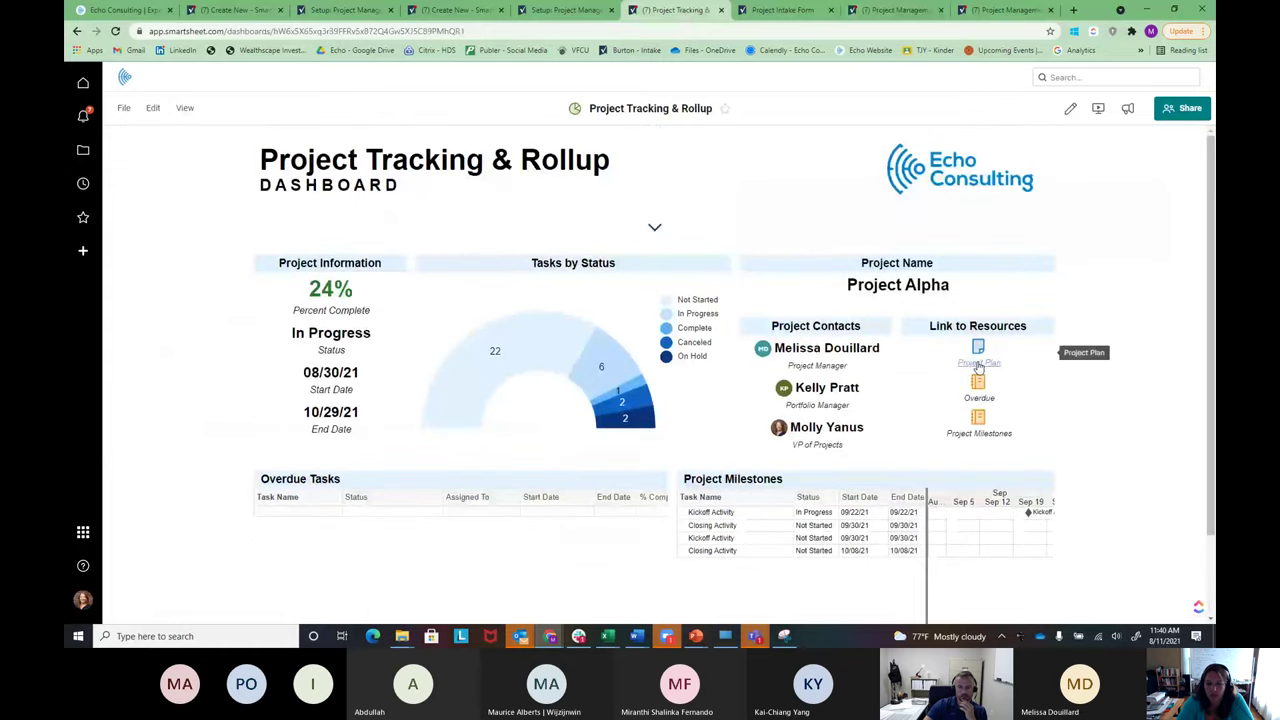
click(978, 364)
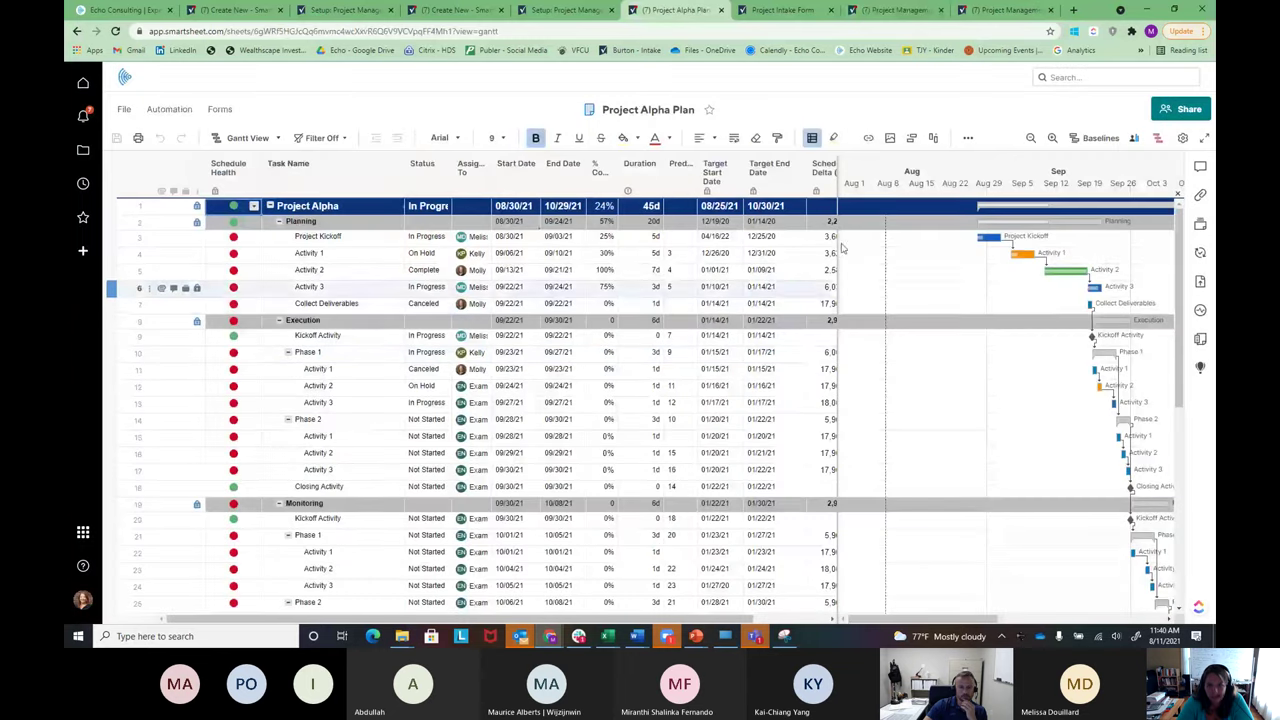
- Review the Project Alpha Plan's schedule columns and timeline, widening the grid area to show more of the Schedule Delta columns beside the Gantt chart
click(283, 206)
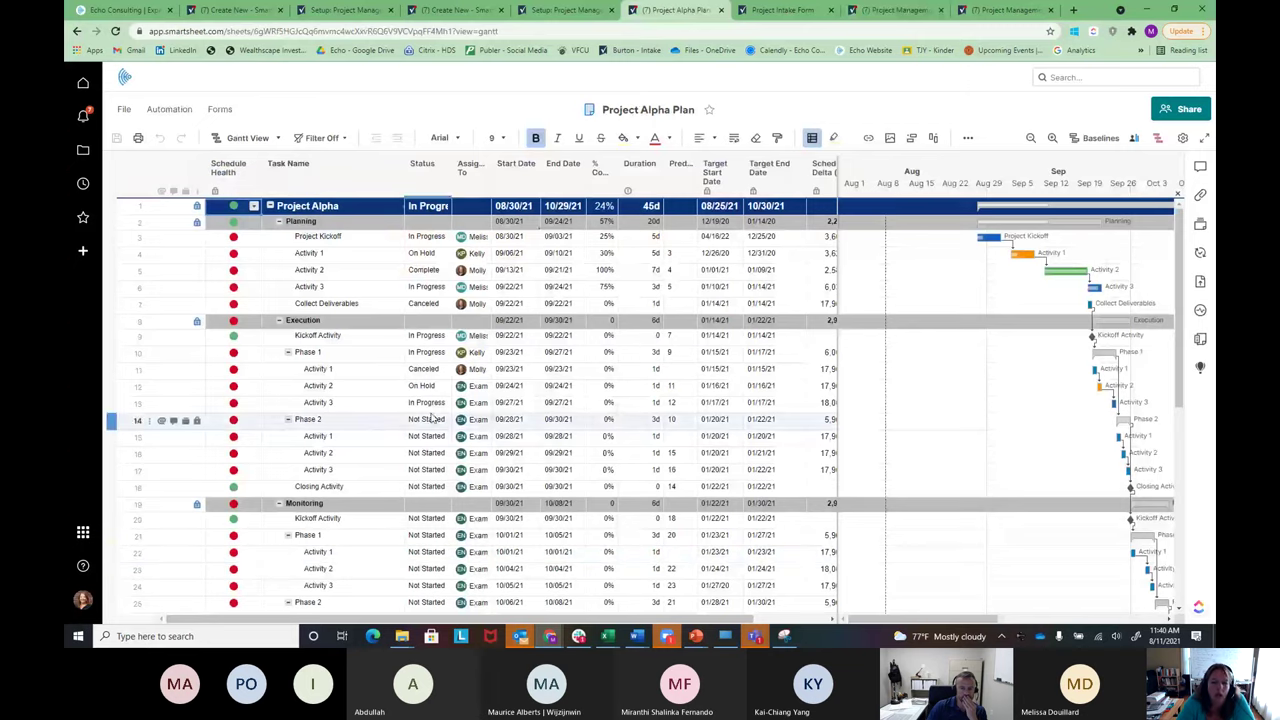
drag(397, 622, 476, 637)
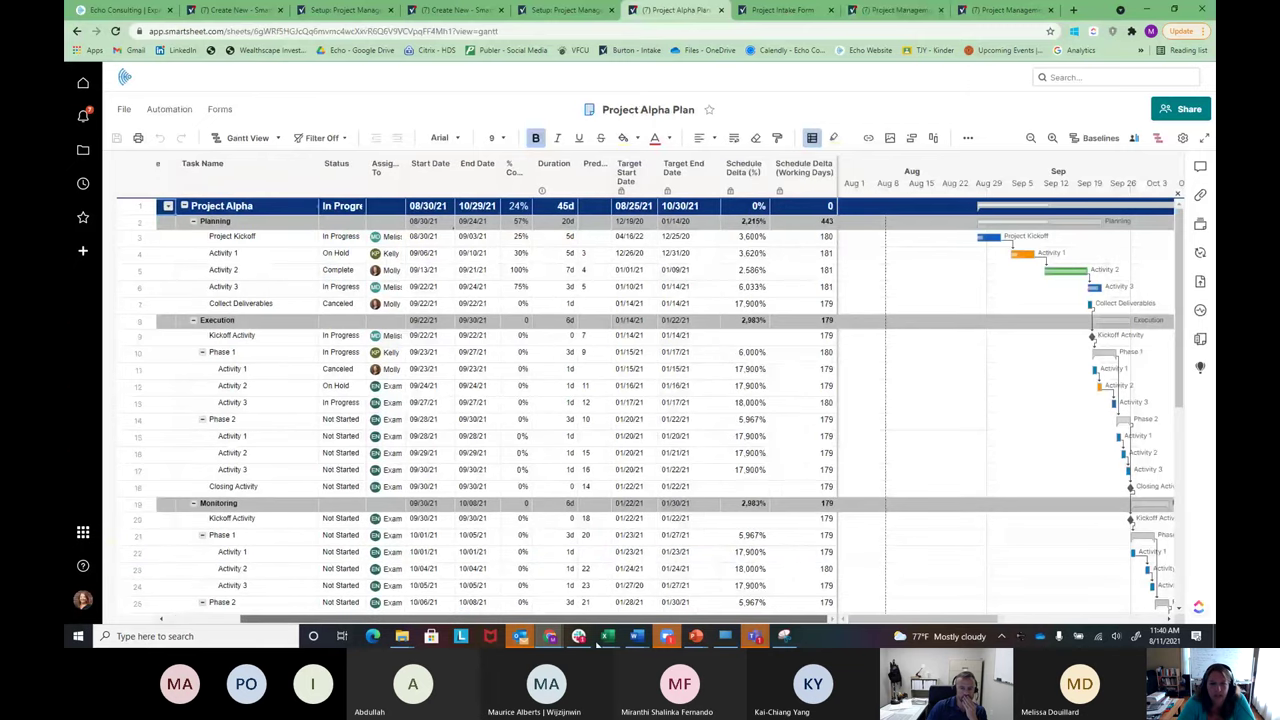
drag(598, 645, 264, 634)
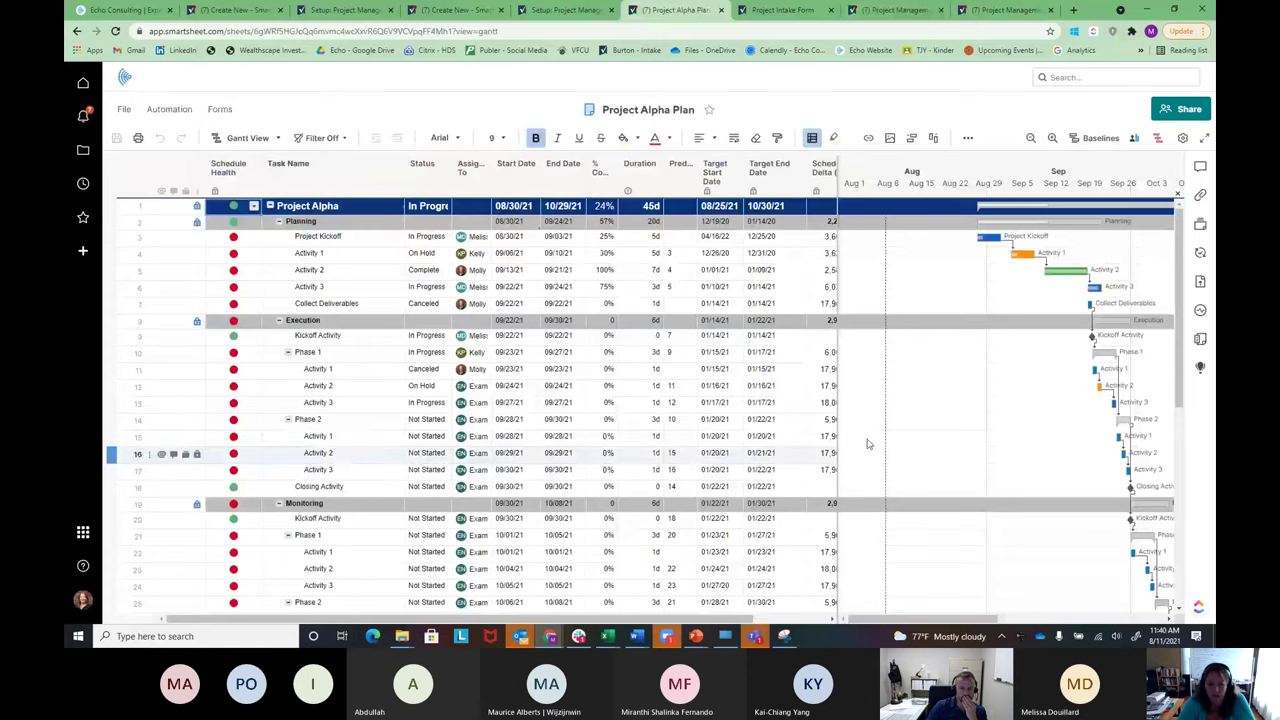
drag(838, 186, 916, 191)
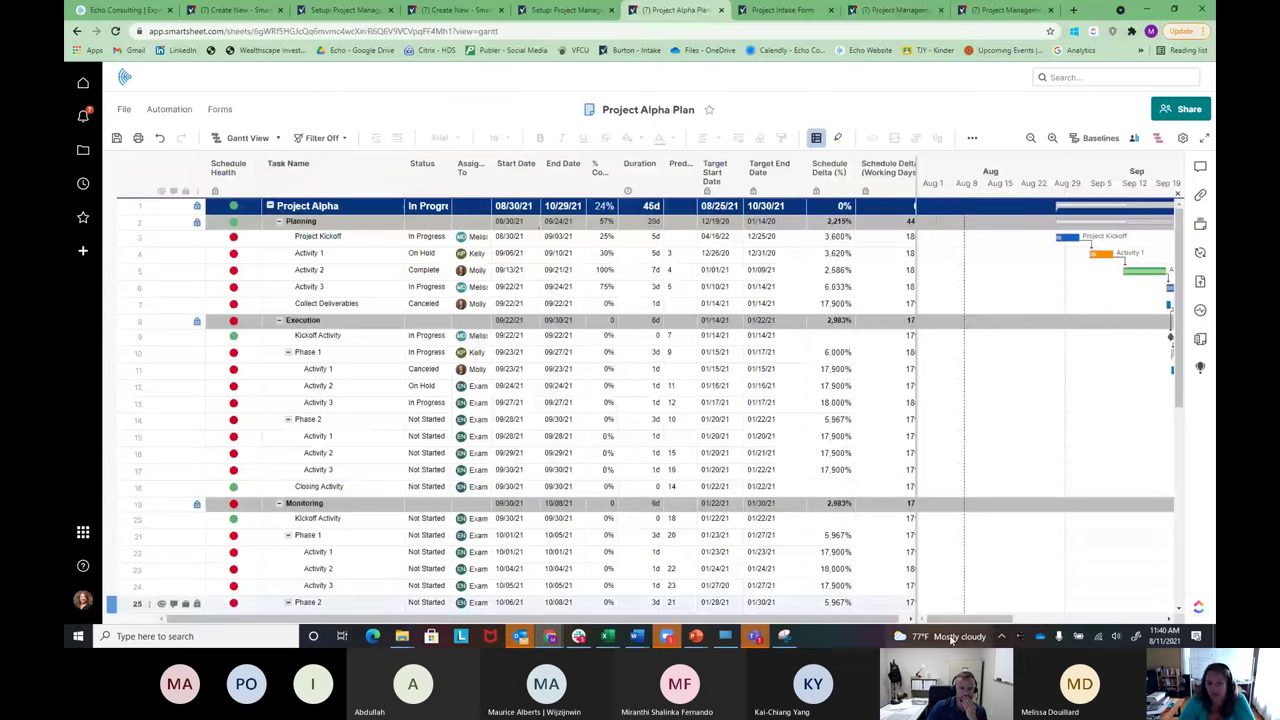
scroll(1095, 340, right, 5)
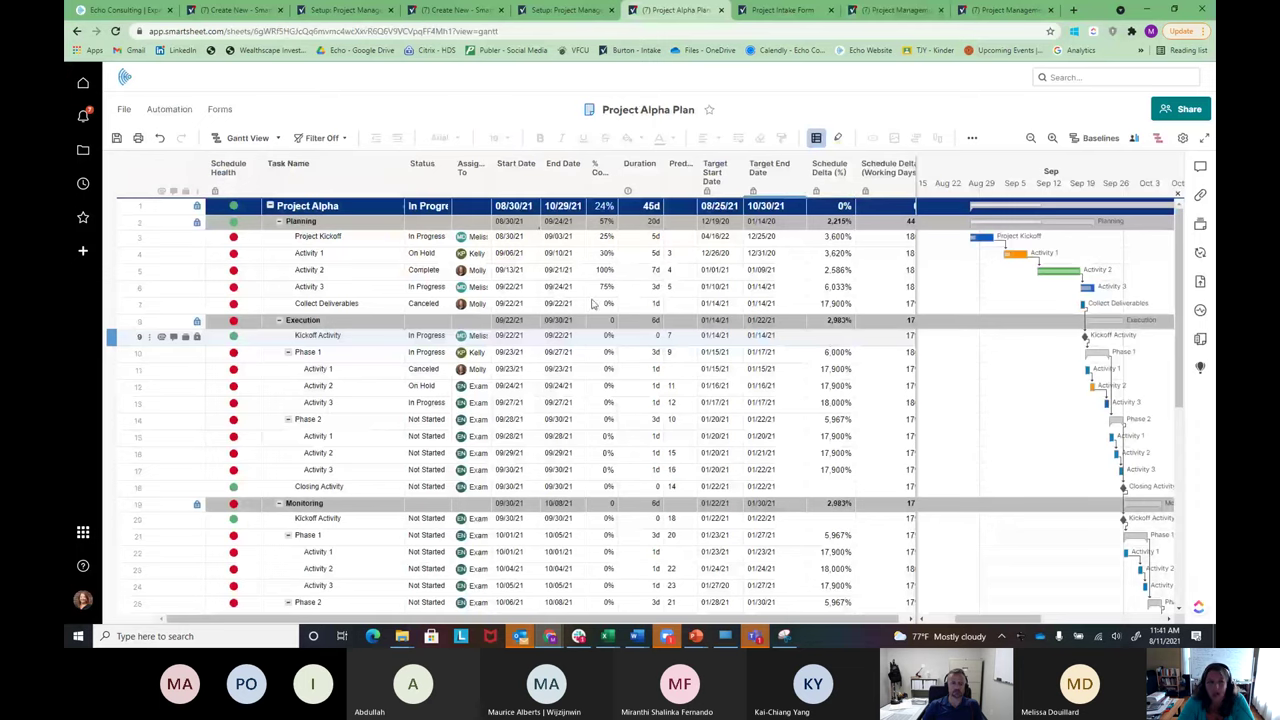
- Open the settings for inserting a new column directly before the Task Name column
right_click(308, 168)
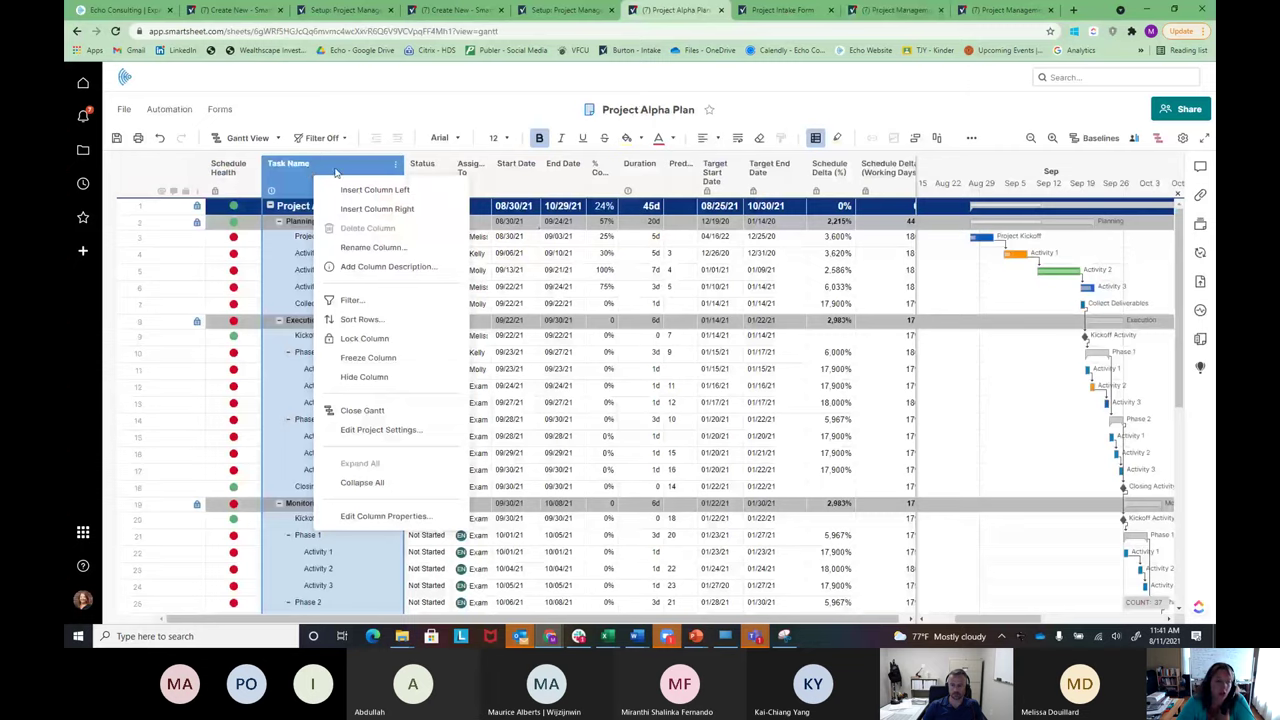
click(378, 191)
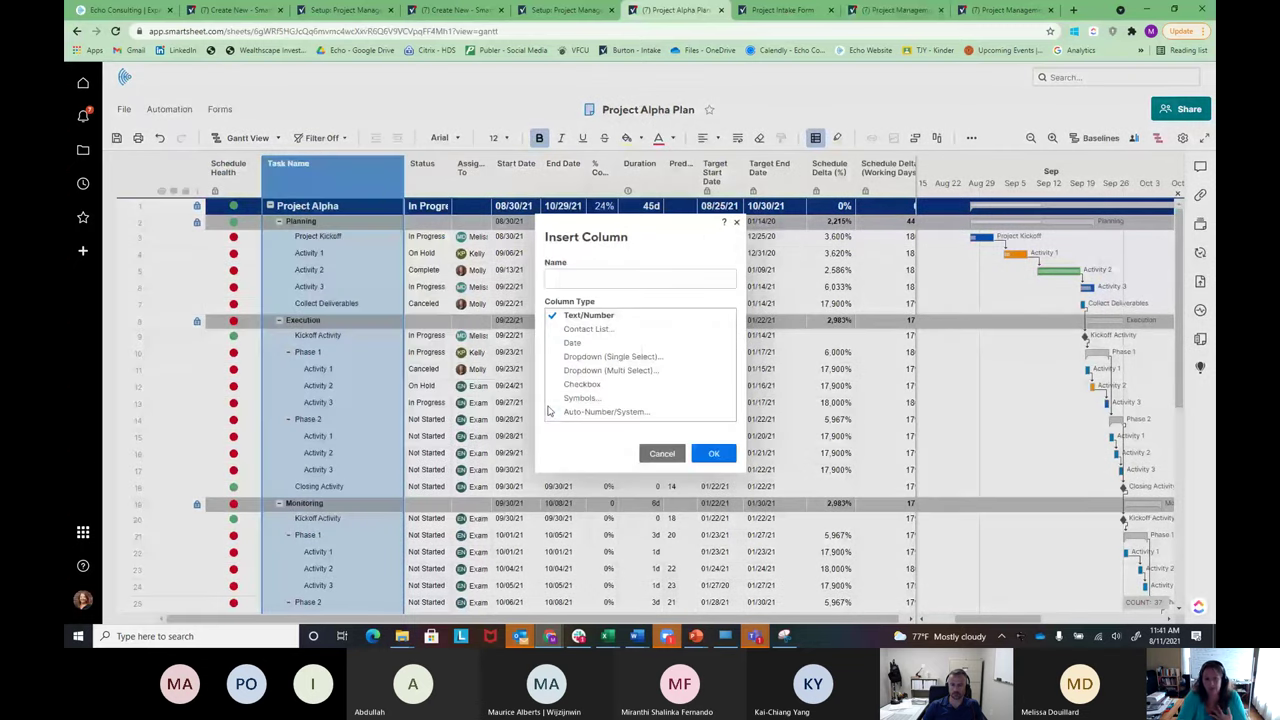